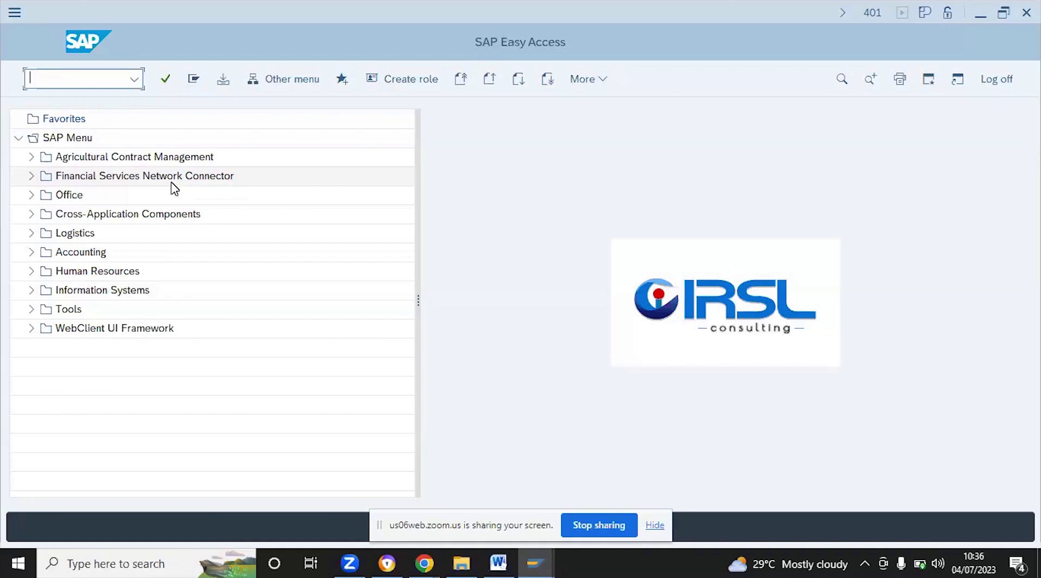
# Run transaction SU01 and fill in an existing user ID from the autocomplete suggestion
pyautogui.write('suo1')
pyautogui.press('BackSpace')
pyautogui.press('BackSpace')
pyautogui.write('01')
pyautogui.press('Return')
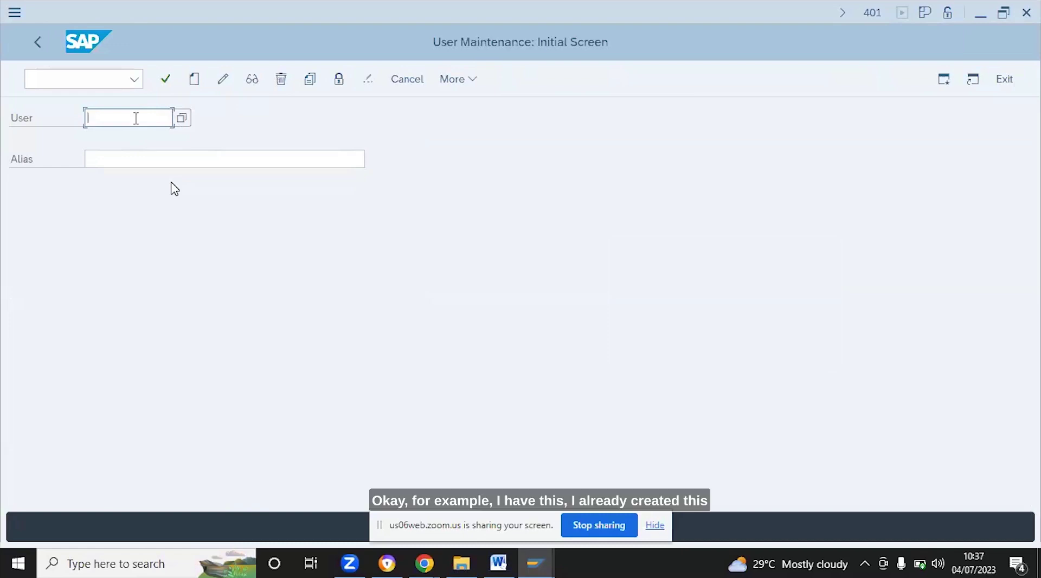
pyautogui.write('f')
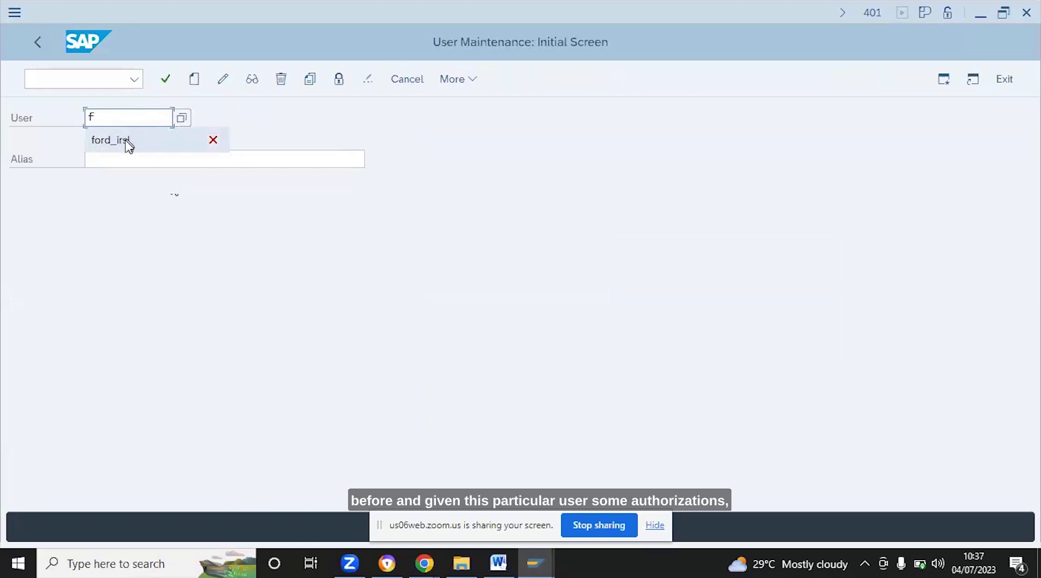
pyautogui.click(129, 142)
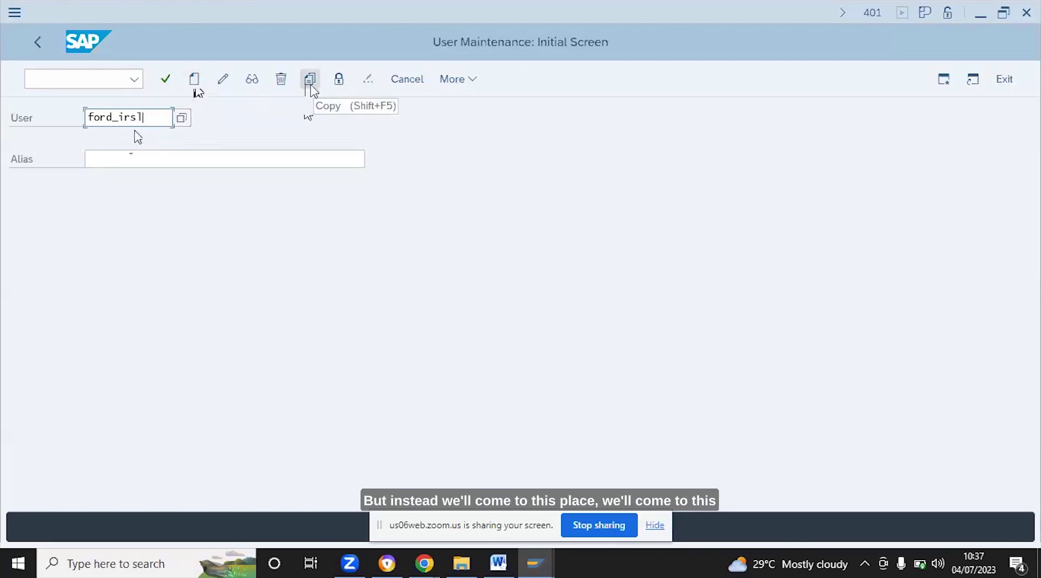
# Start copying the existing user and empty the prefilled target user name
pyautogui.click(310, 82)
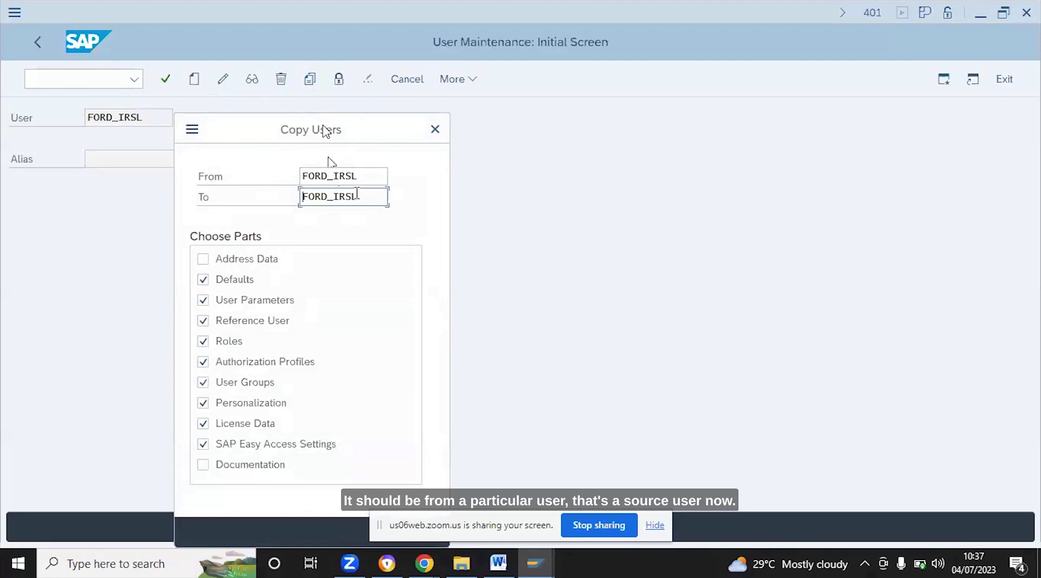
pyautogui.click(357, 175)
pyautogui.press('Tab')
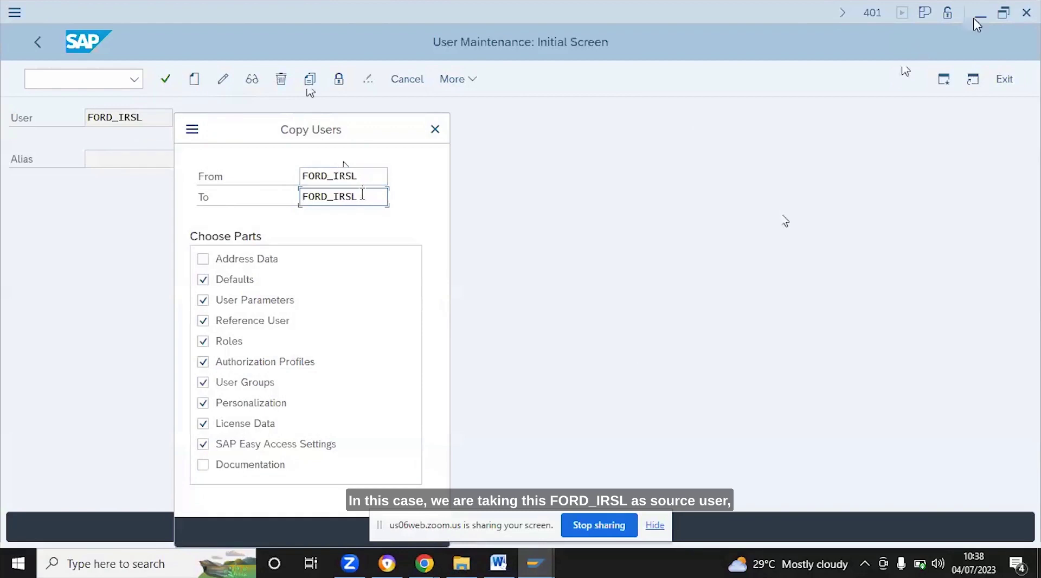
pyautogui.press('BackSpace')
pyautogui.press('BackSpace')
pyautogui.press('BackSpace')
pyautogui.press('BackSpace')
pyautogui.press('BackSpace')
pyautogui.press('BackSpace')
pyautogui.press('BackSpace')
pyautogui.press('BackSpace')
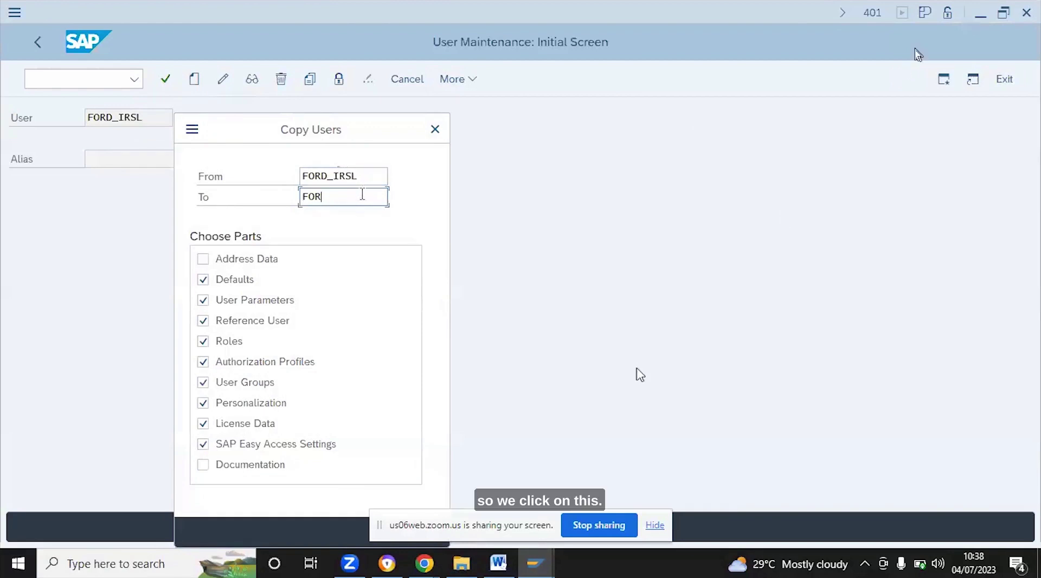
pyautogui.press('BackSpace')
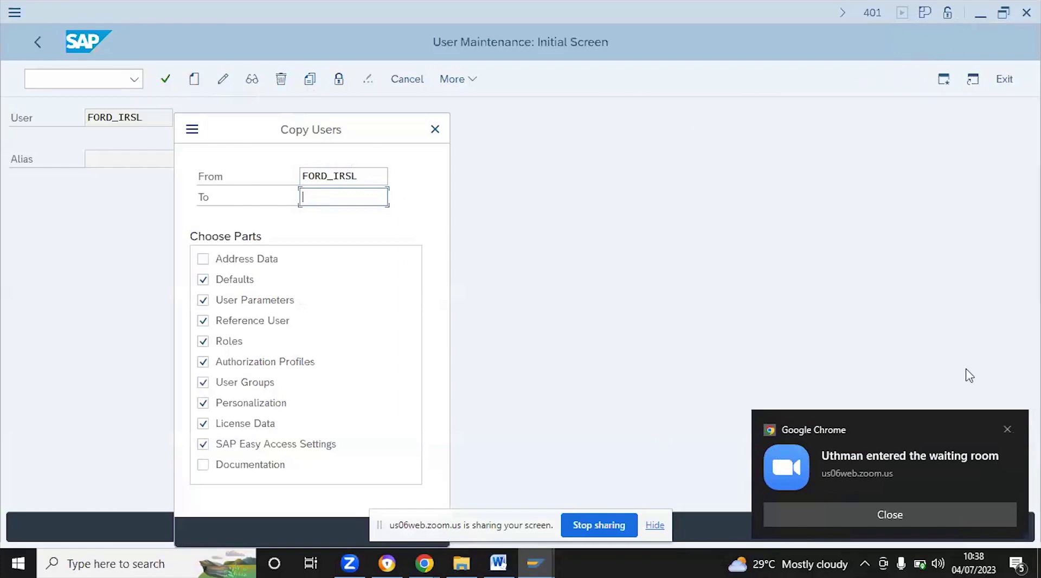
pyautogui.click(1006, 426)
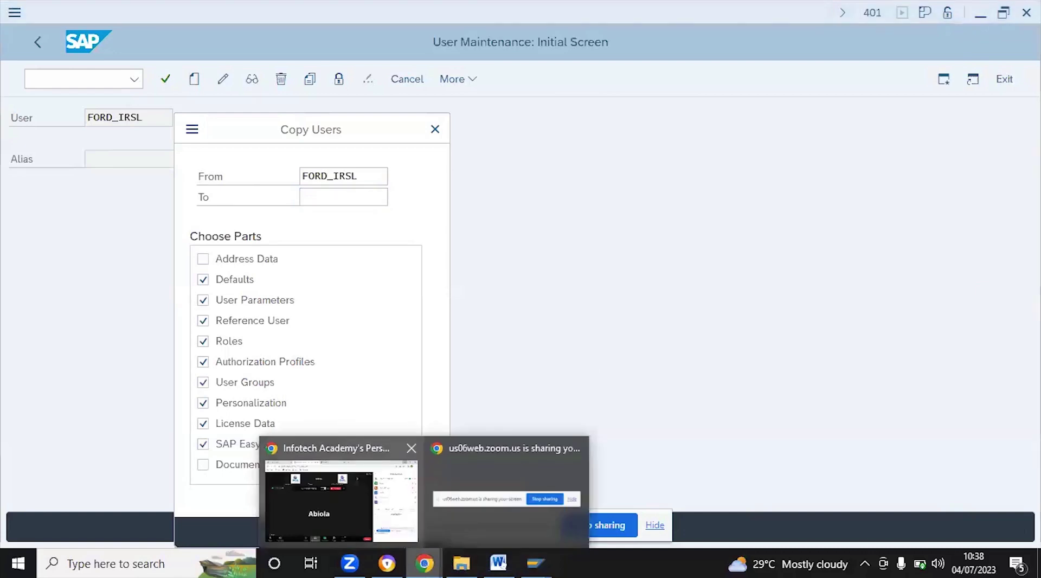
# Enter AB_IRSL as the target user ID in the Copy Users dialog
pyautogui.click(233, 238)
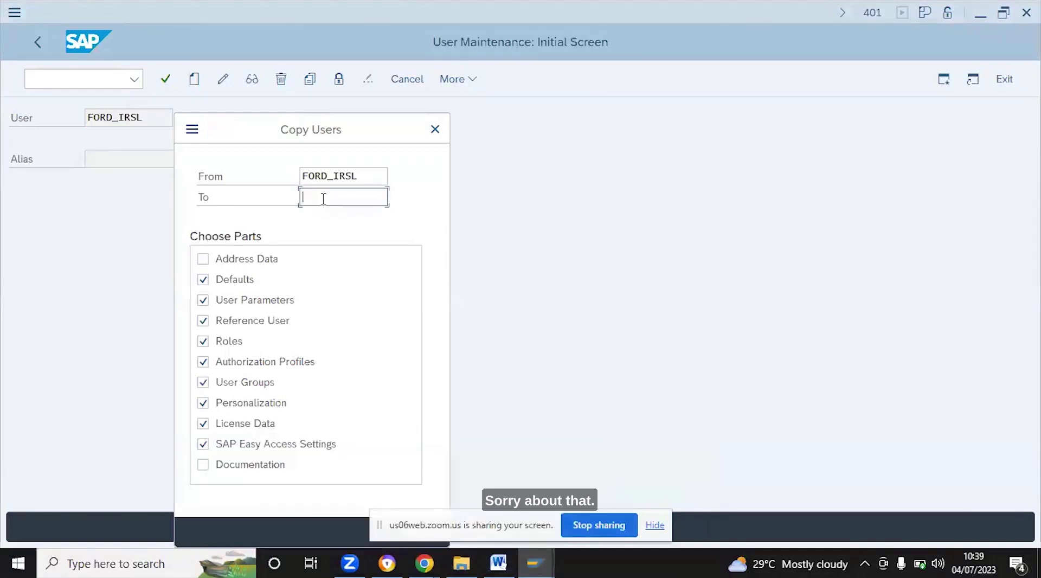
pyautogui.write('A')
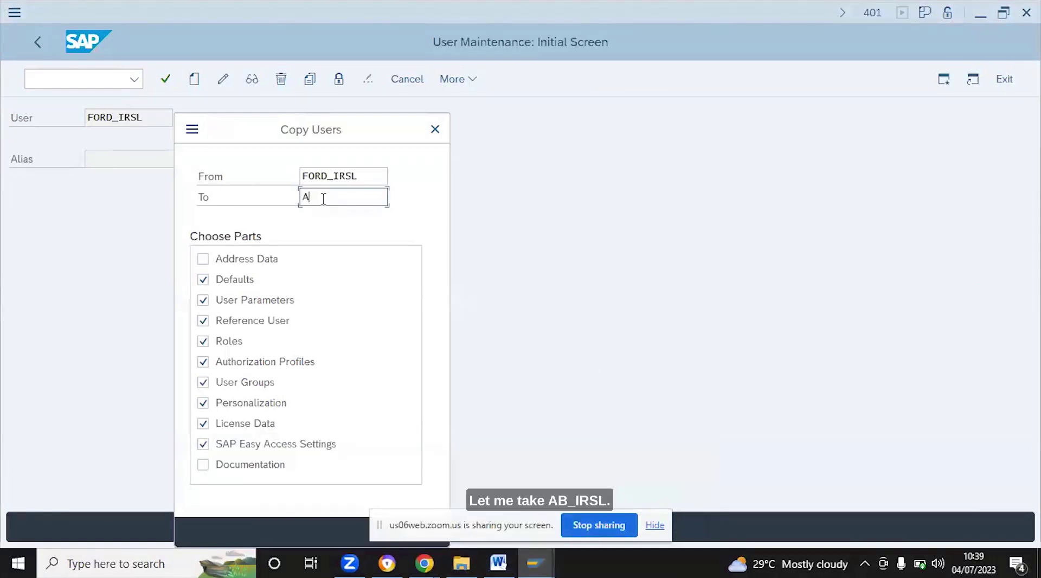
pyautogui.write('B_IRSL')
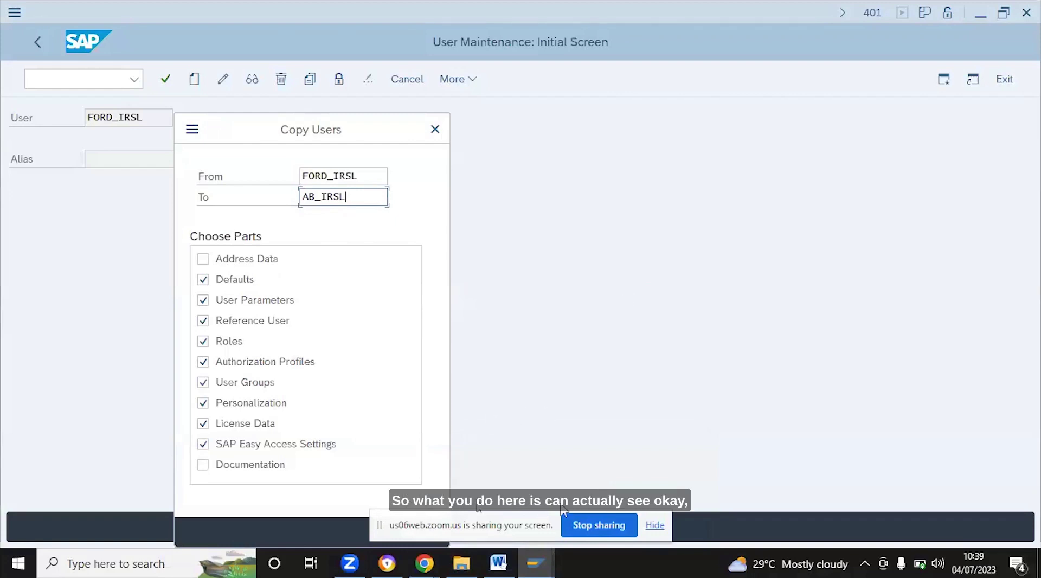
pyautogui.click(654, 525)
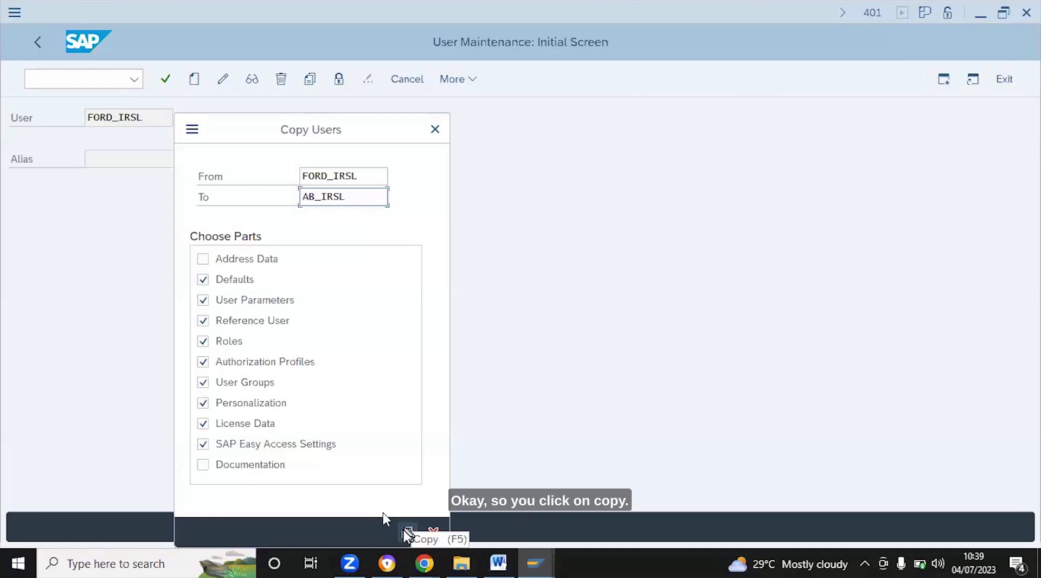
# Create the copied user and enter its initial password and confirmation on Logon Data
pyautogui.click(407, 534)
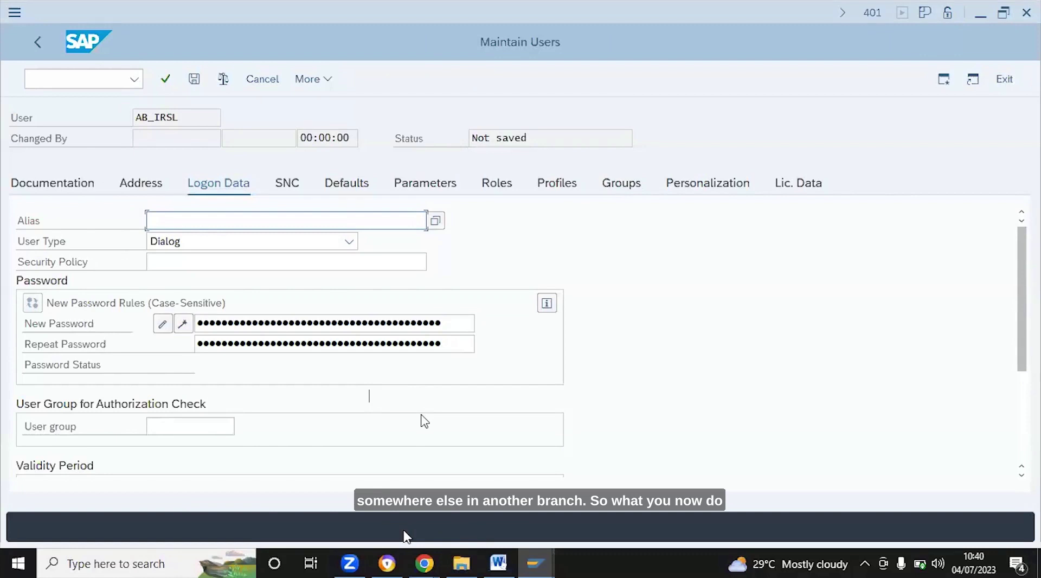
pyautogui.click(212, 324)
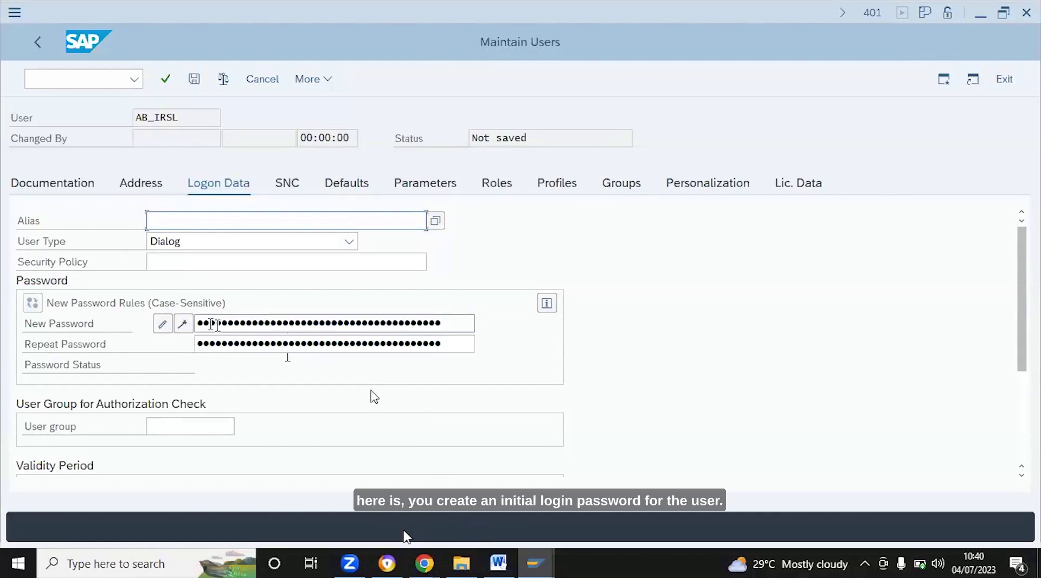
pyautogui.click(212, 324)
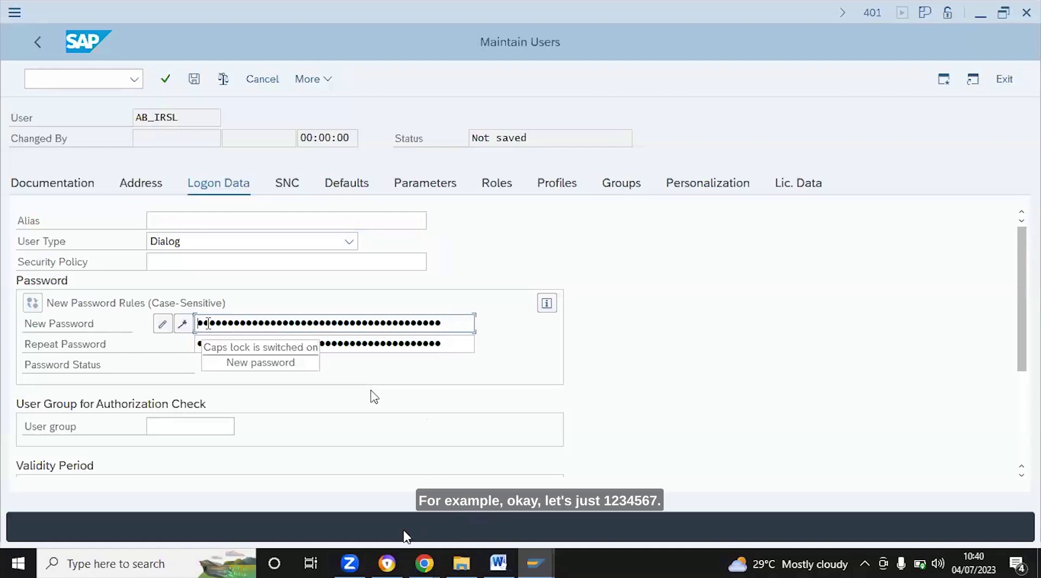
pyautogui.write('1')
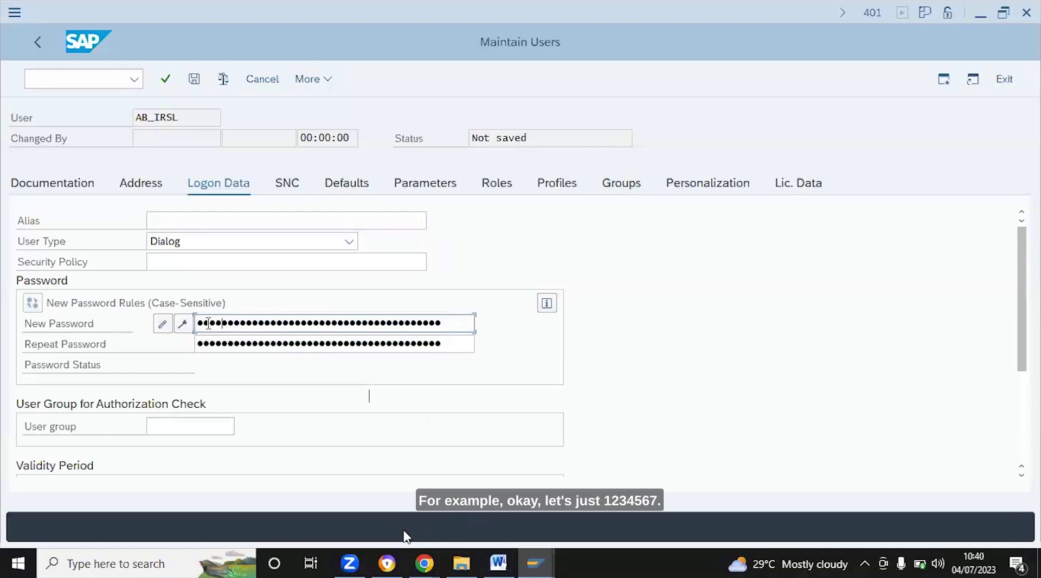
pyautogui.write('234')
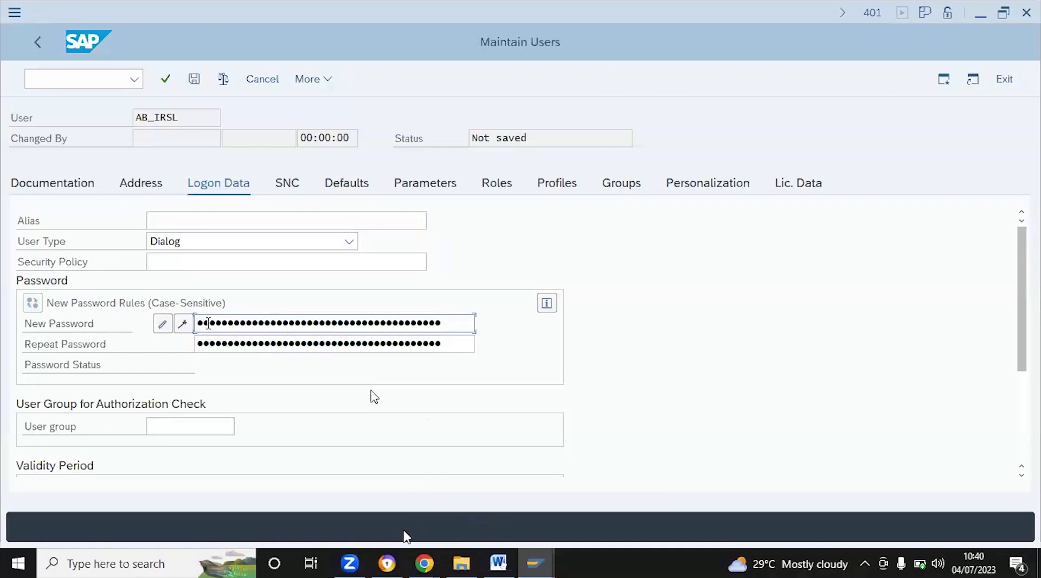
pyautogui.press('Tab')
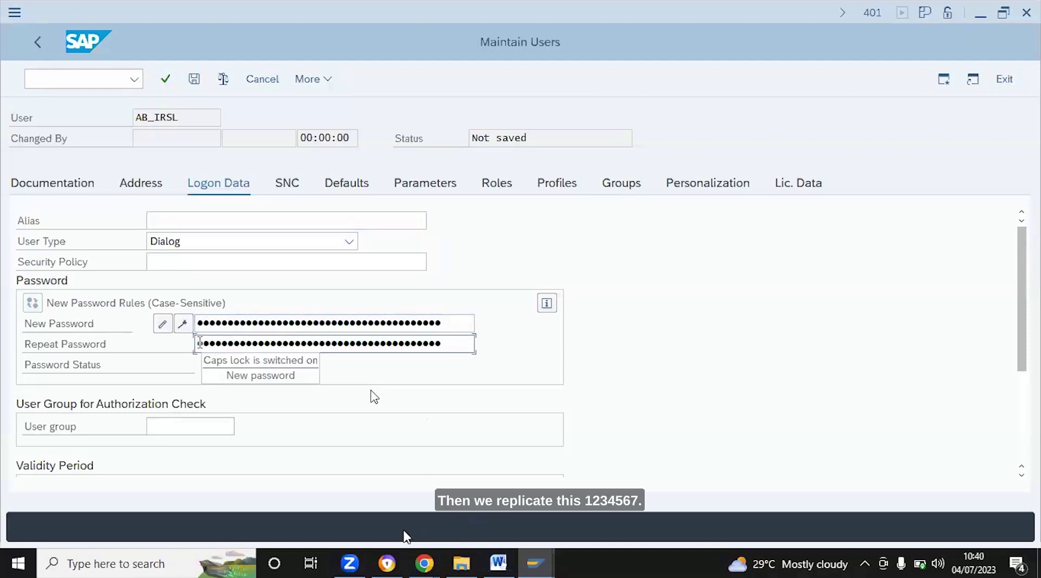
pyautogui.write('123456')
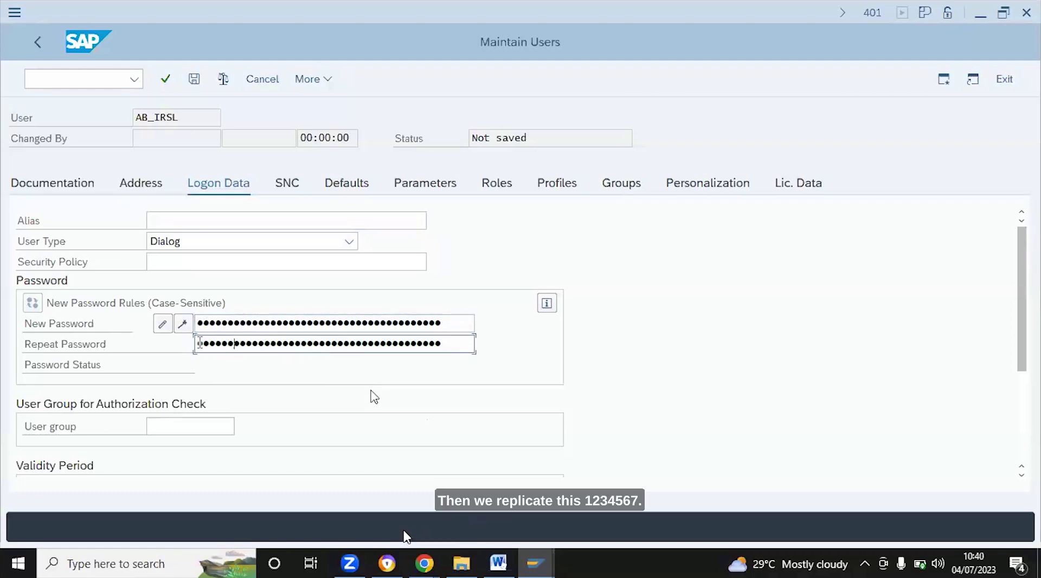
pyautogui.write('7')
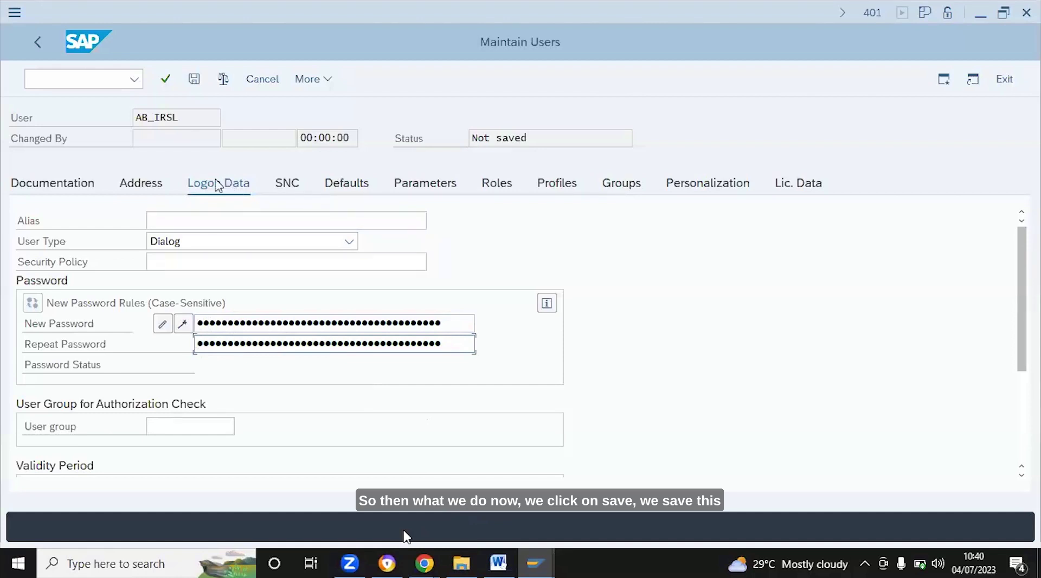
# Save the new user and switch to the Chrome meeting window
pyautogui.click(194, 79)
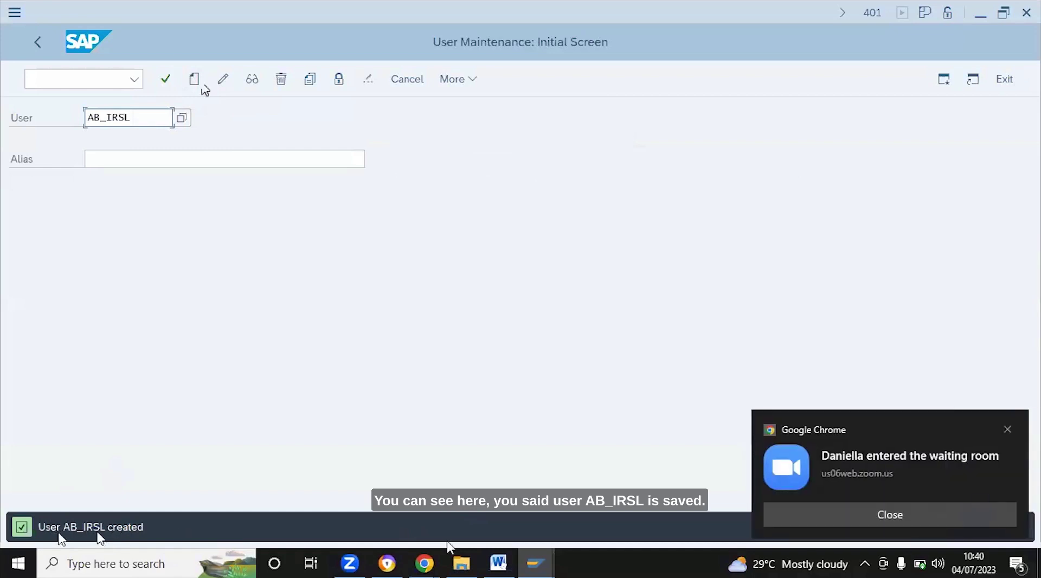
pyautogui.moveTo(422, 567)
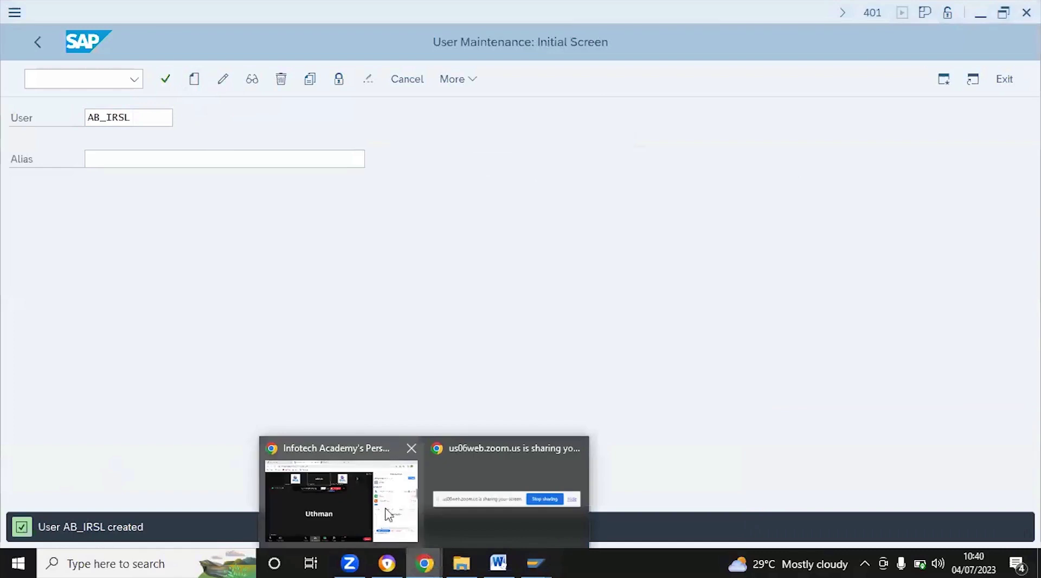
pyautogui.click(354, 505)
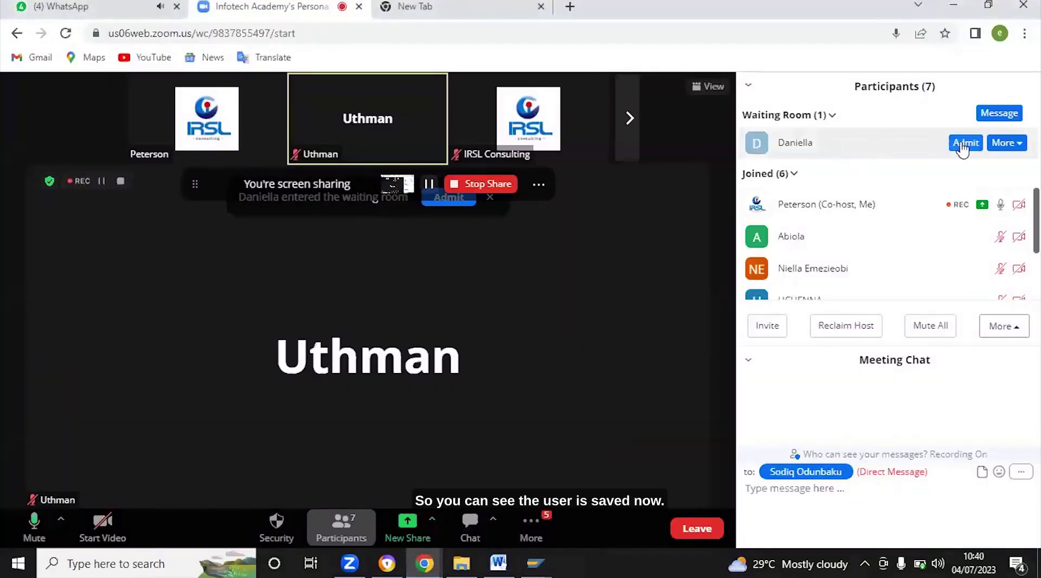
# Admit the waiting participant to the Zoom meeting and return to SAP User Maintenance
pyautogui.click(961, 144)
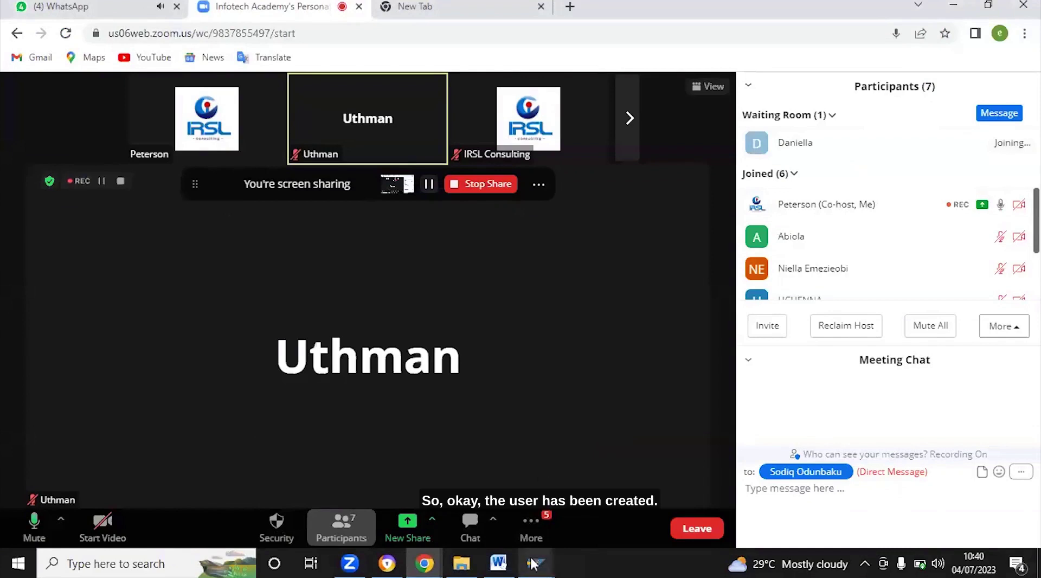
pyautogui.moveTo(534, 565)
pyautogui.click(558, 487)
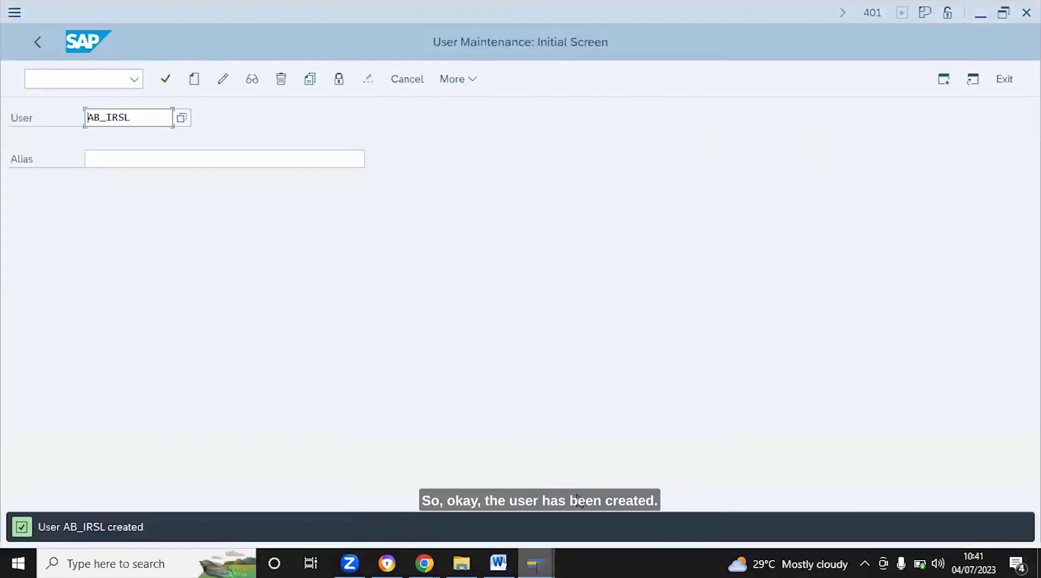
# Leave User Maintenance for the SAP Easy Access menu
pyautogui.click(536, 566)
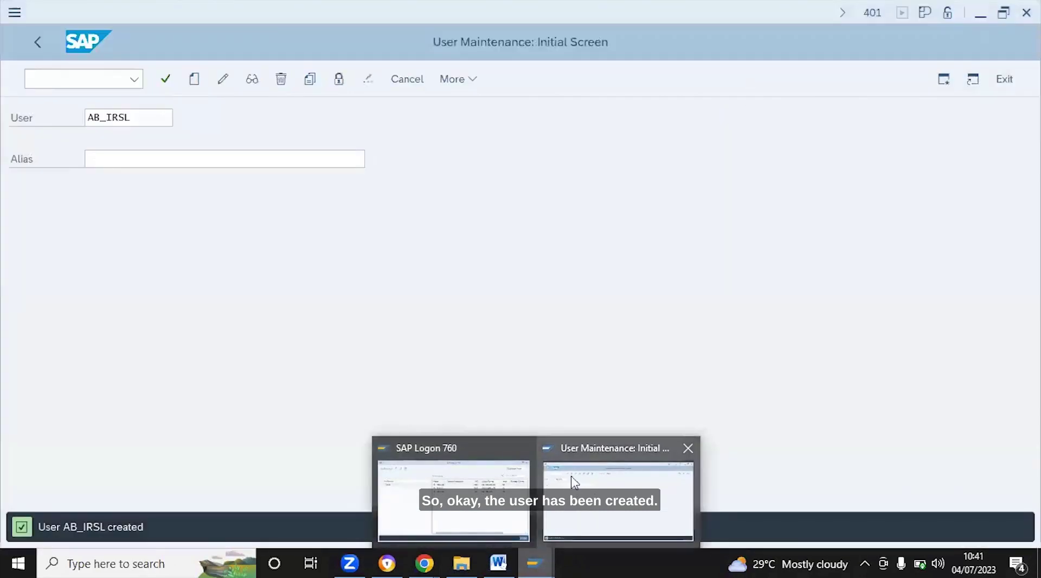
pyautogui.click(595, 498)
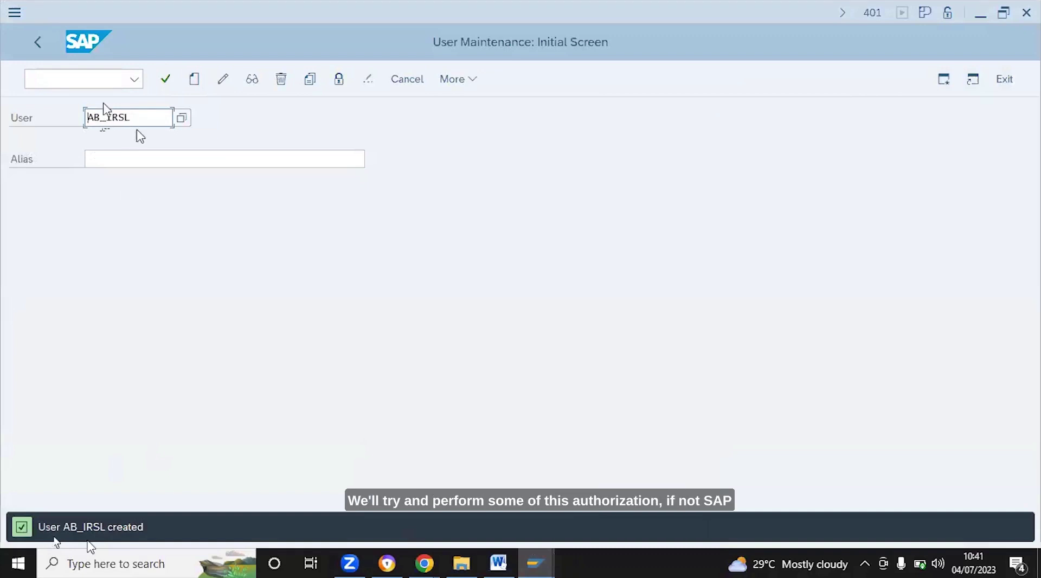
pyautogui.click(64, 77)
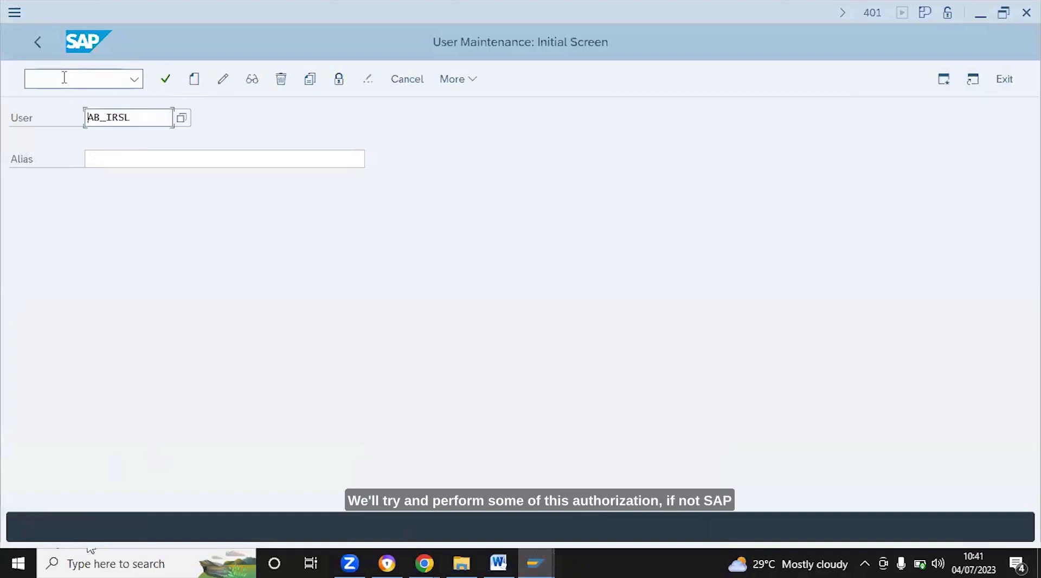
pyautogui.click(61, 77)
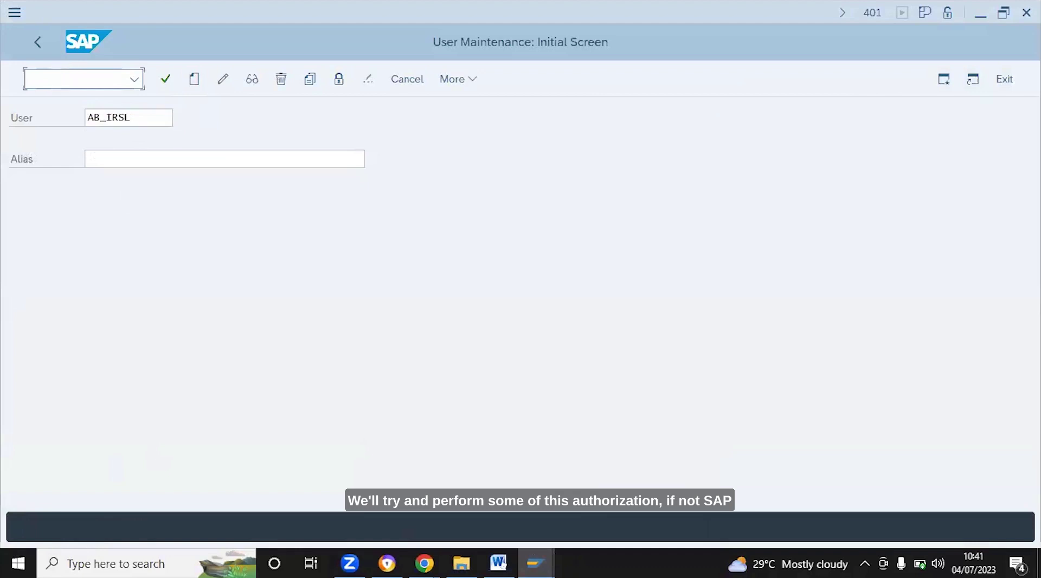
pyautogui.write('S')
pyautogui.press('BackSpace')
pyautogui.click(39, 42)
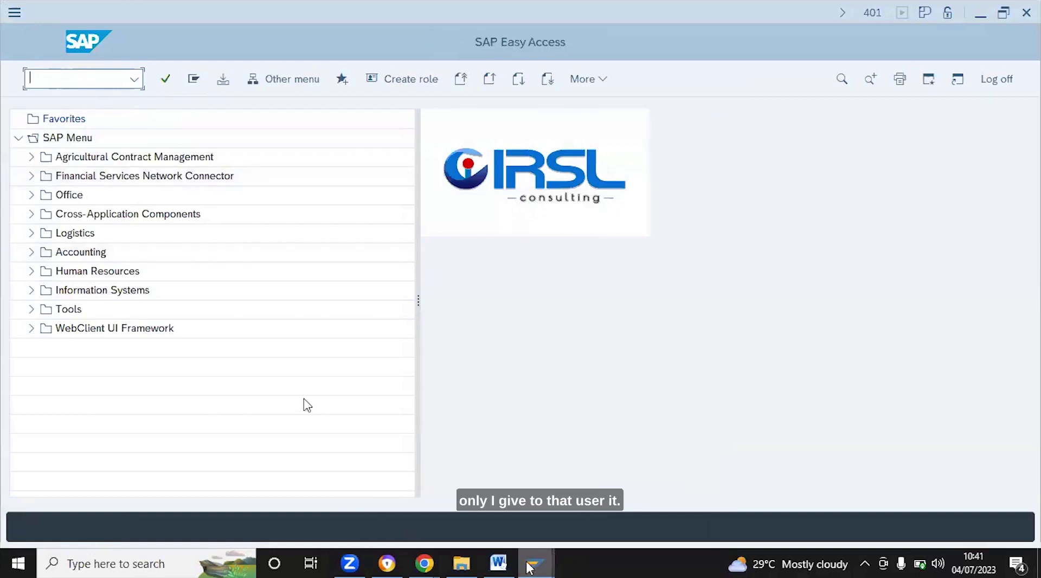
# From SAP Logon, start a logon to system P92 with client 401
pyautogui.moveTo(528, 565)
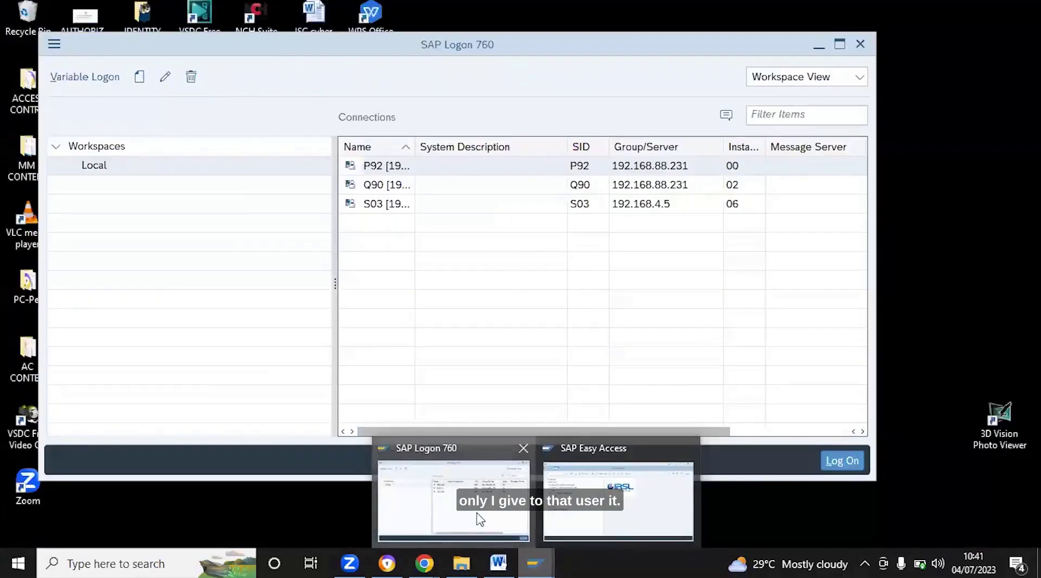
pyautogui.click(479, 519)
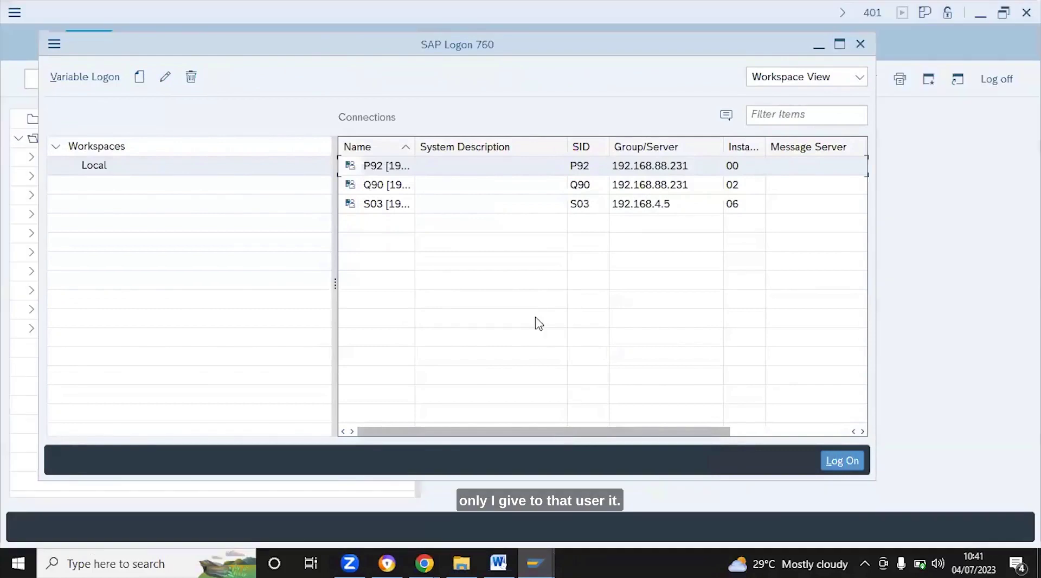
pyautogui.doubleClick(590, 166)
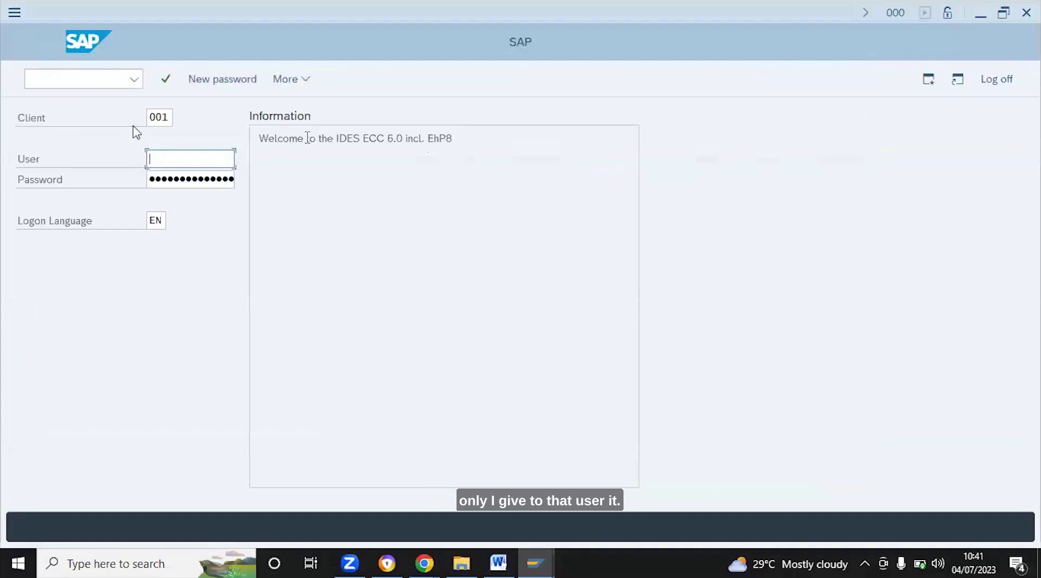
pyautogui.click(158, 124)
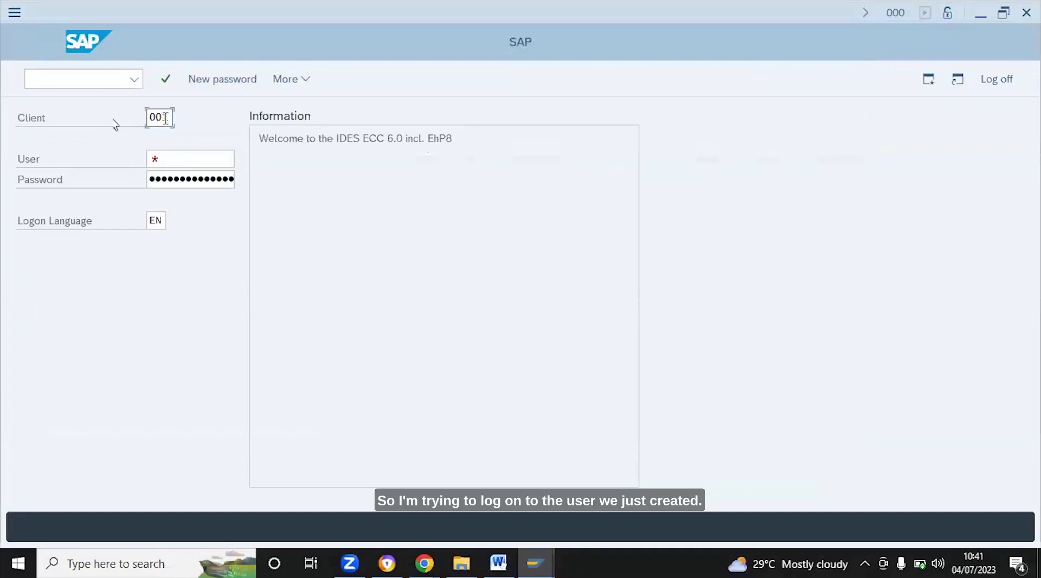
pyautogui.press('BackSpace')
pyautogui.press('BackSpace')
pyautogui.press('BackSpace')
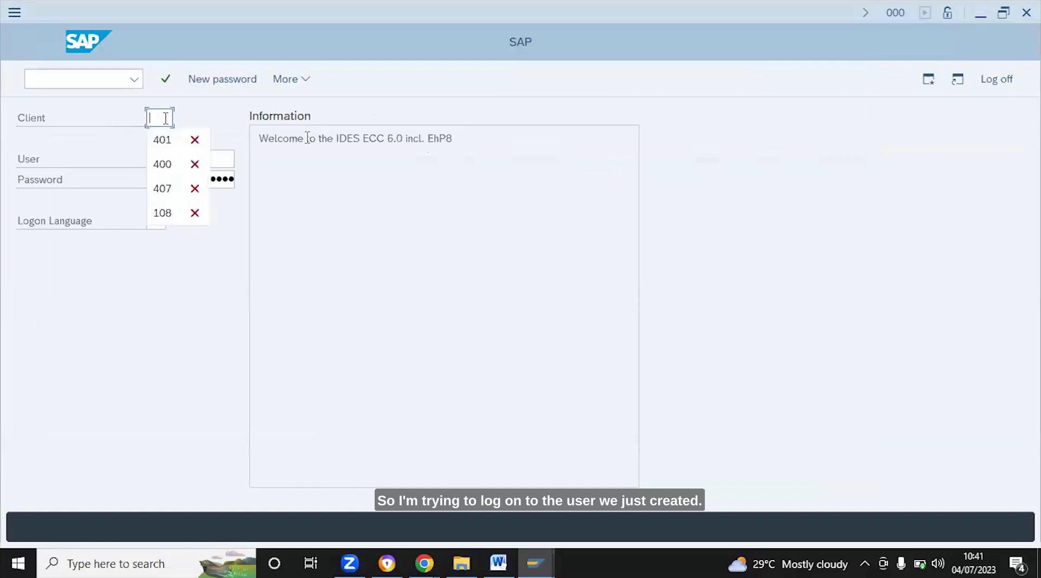
pyautogui.click(159, 142)
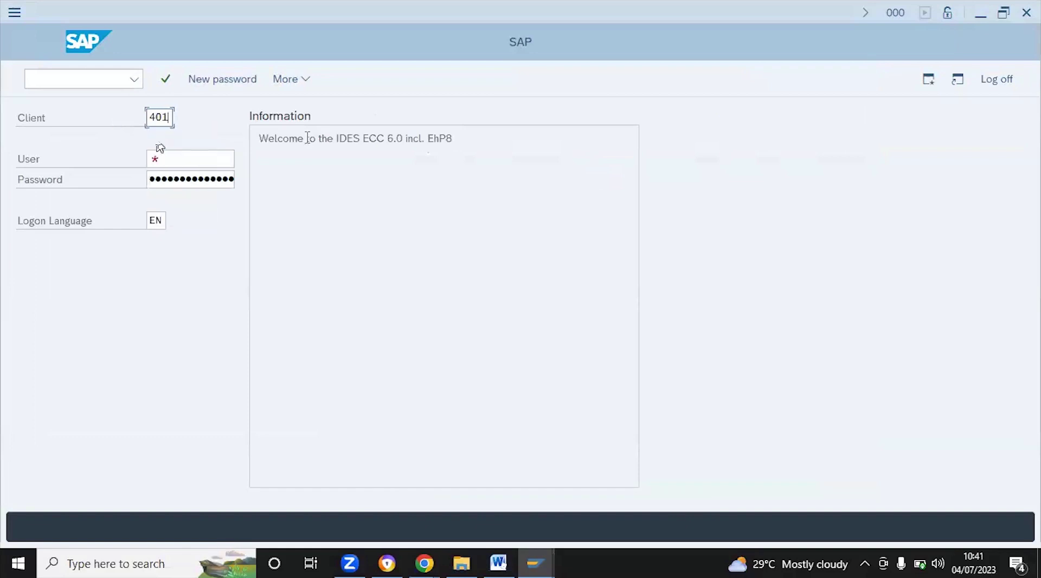
# Enter user name AB_IRSL and the user's password on the logon screen
pyautogui.press('Tab')
pyautogui.press('BackSpace')
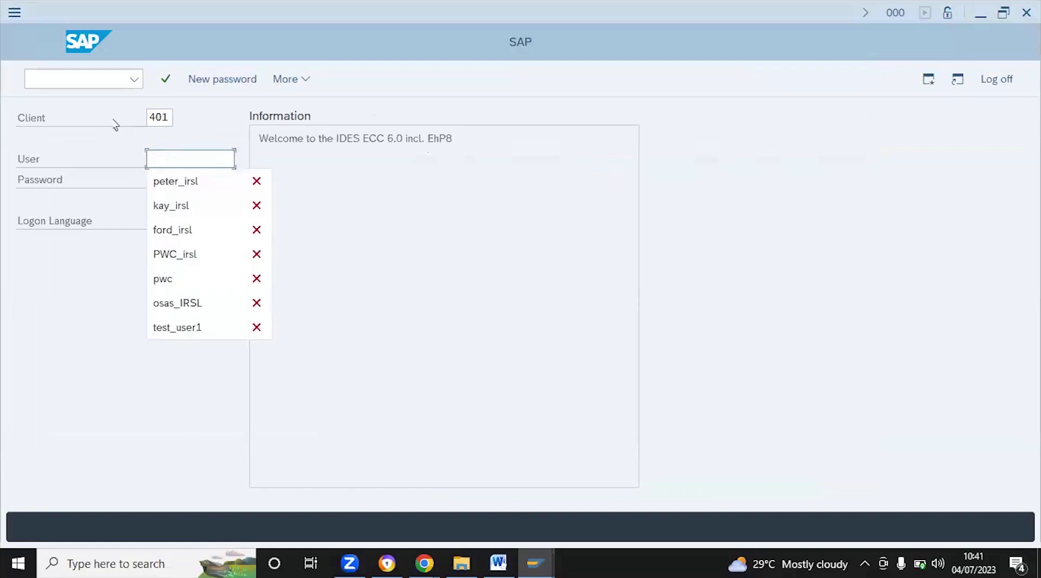
pyautogui.write('A')
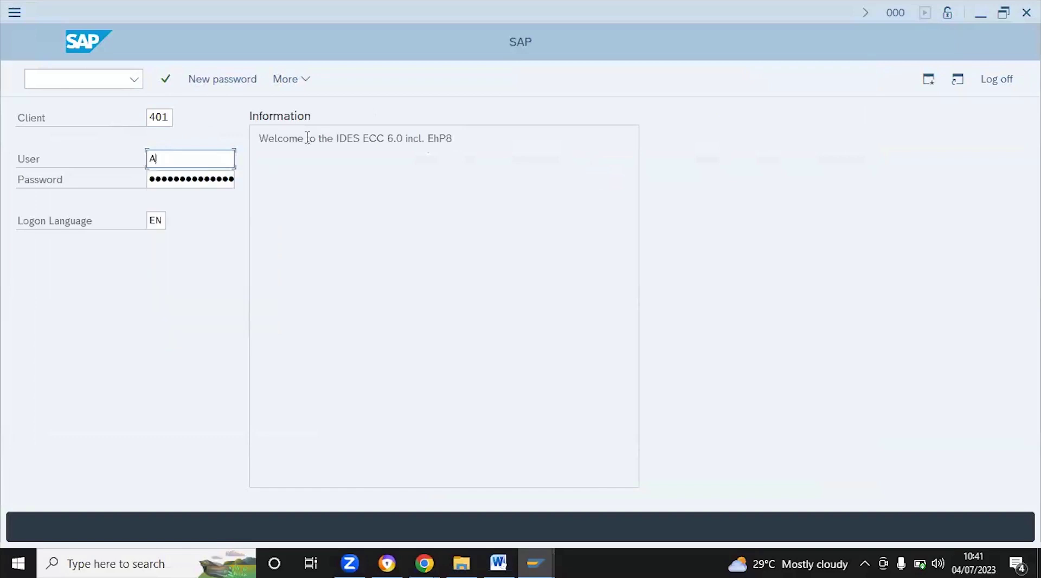
pyautogui.write('B_I')
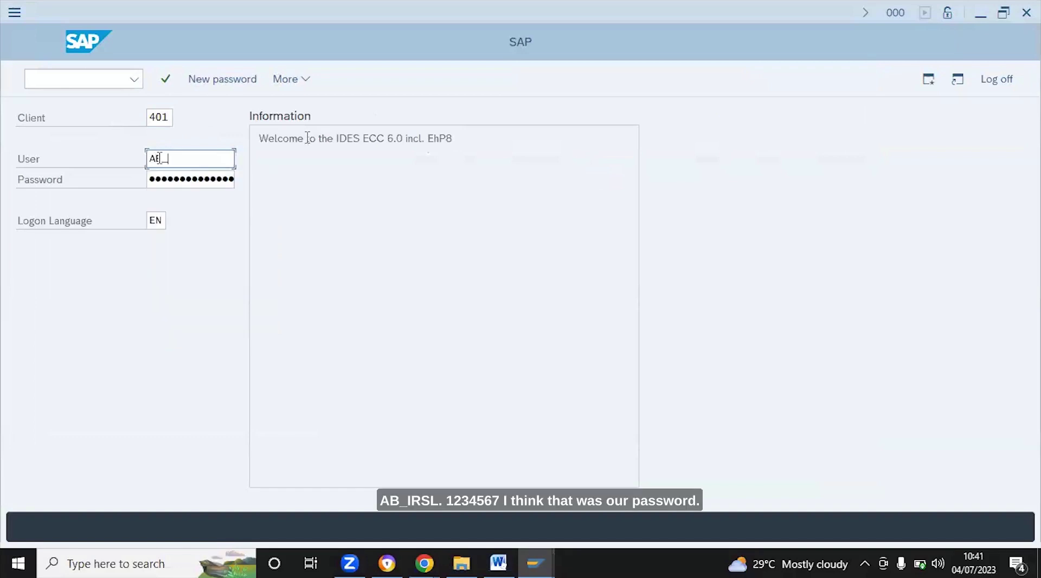
pyautogui.write('RSL')
pyautogui.click(158, 179)
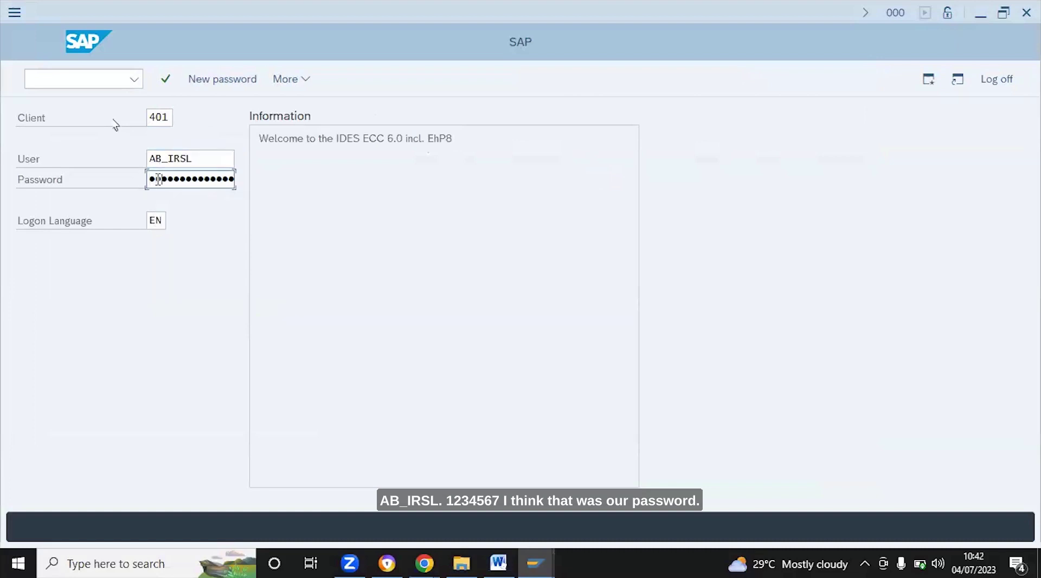
pyautogui.press('Right')
# Log on as AB_IRSL, set and repeat a new password, and dismiss the copyright notice
pyautogui.press('Return')
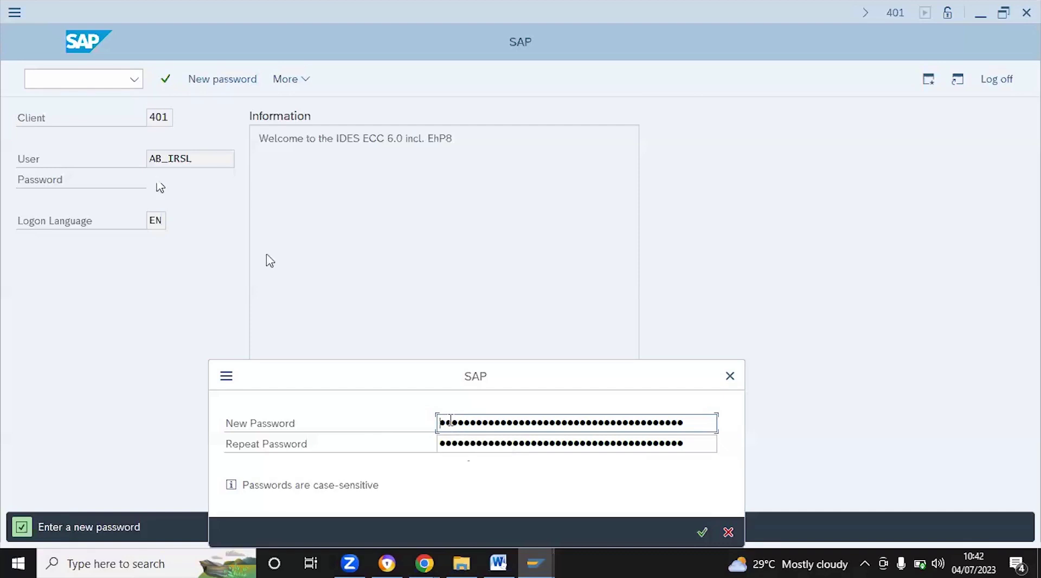
pyautogui.click(451, 420)
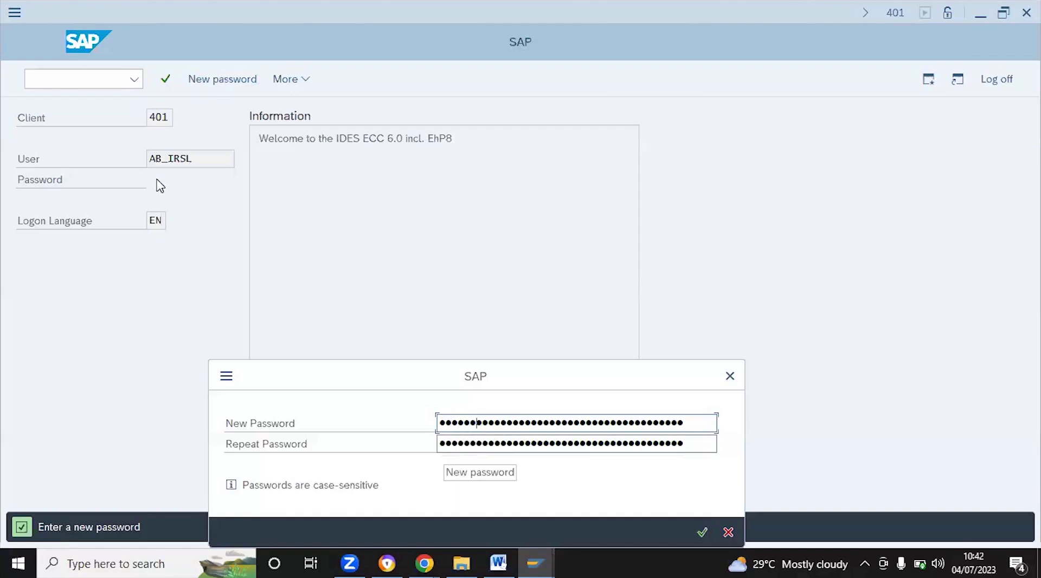
pyautogui.click(453, 448)
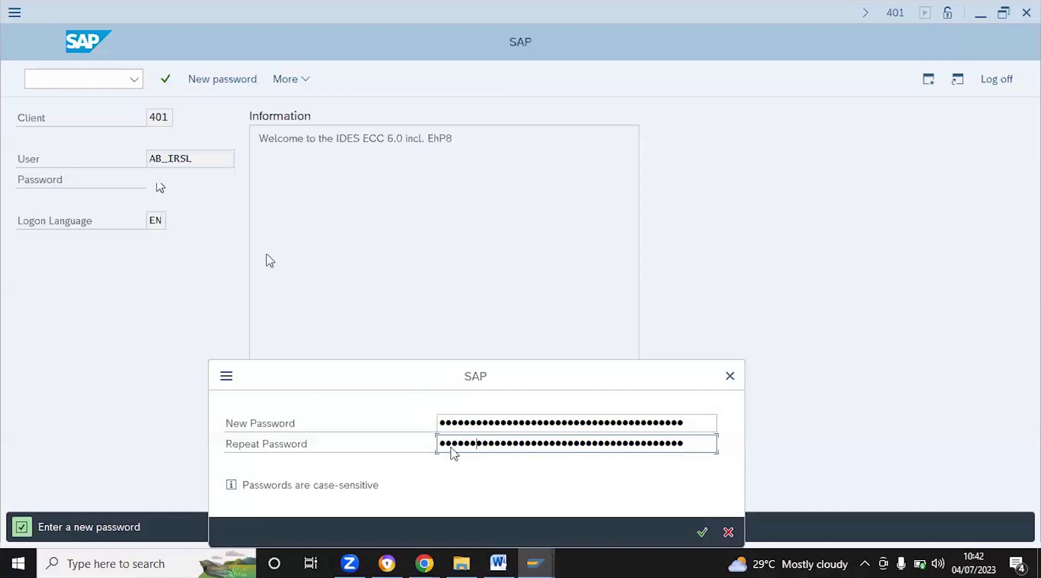
pyautogui.press('Return')
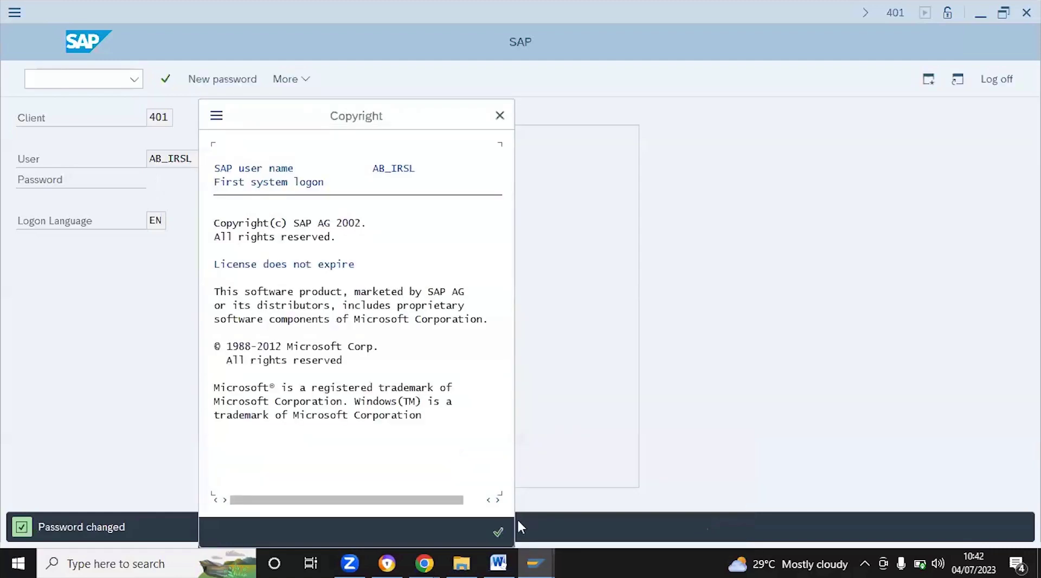
pyautogui.click(499, 532)
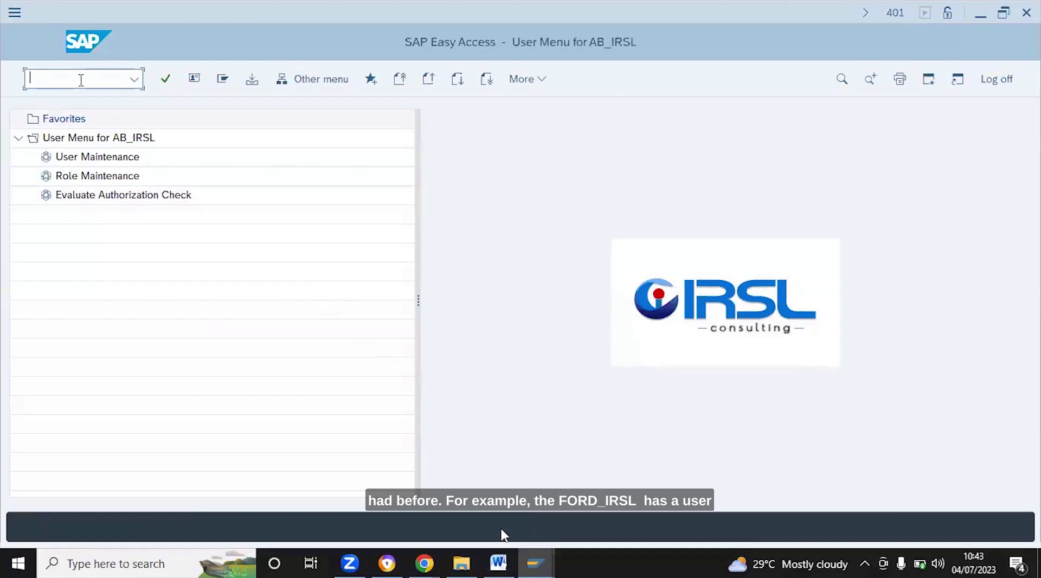
# As the test user, try SU01, go back to the user menu, then run SU53
pyautogui.write('su')
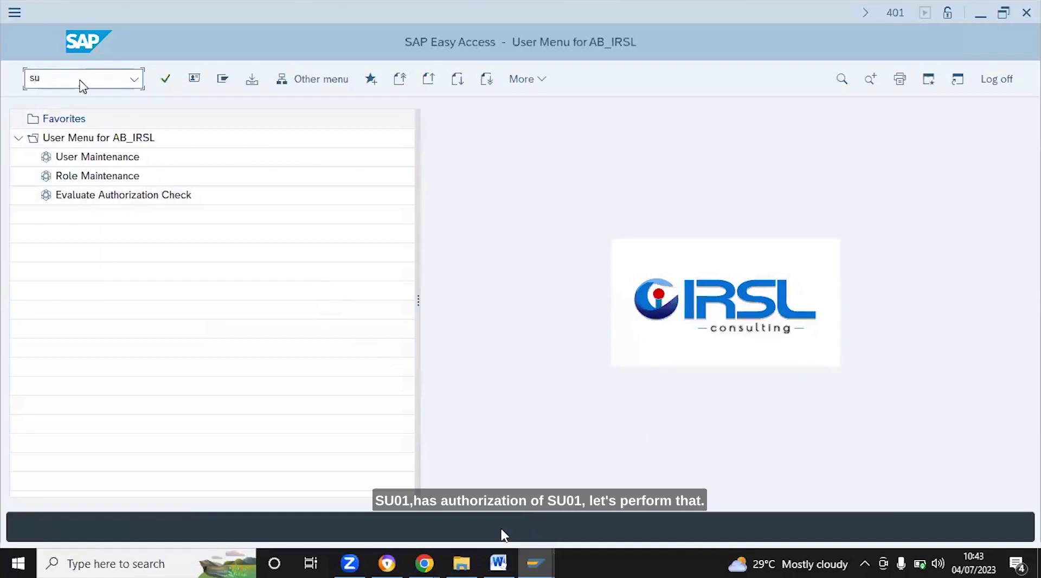
pyautogui.write('01')
pyautogui.press('Return')
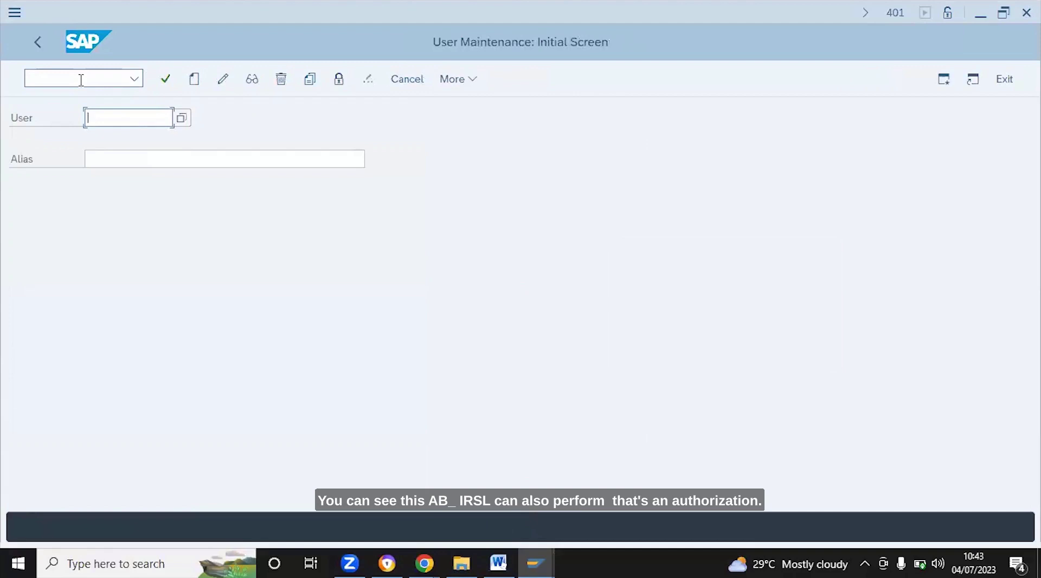
pyautogui.click(41, 46)
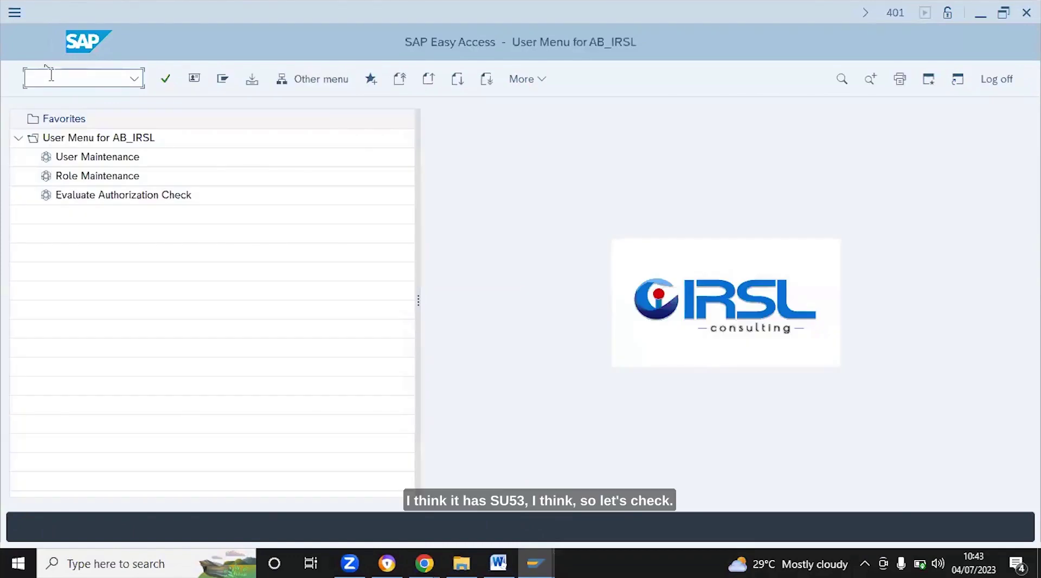
pyautogui.write('su53')
pyautogui.press('Return')
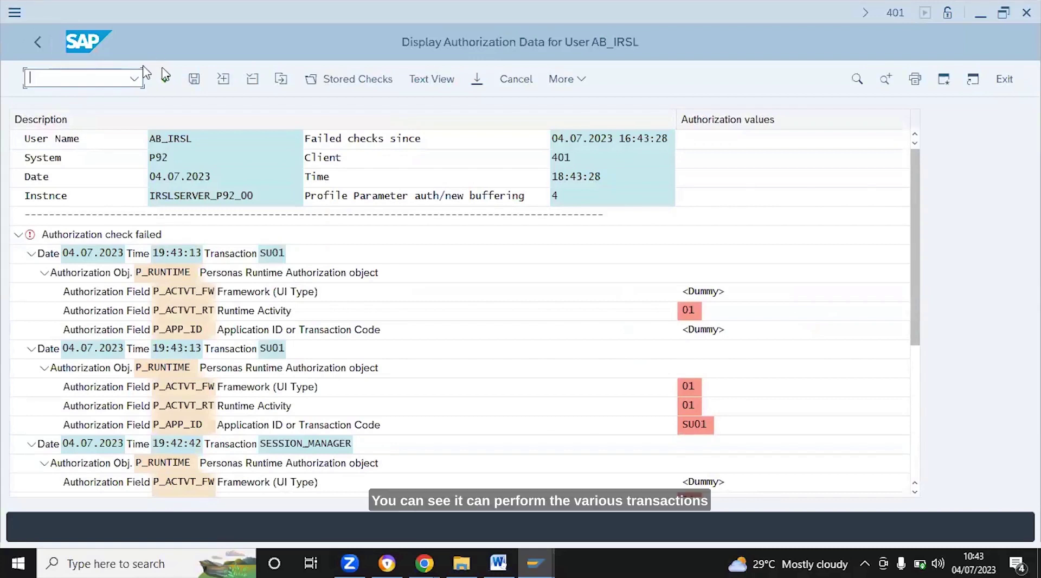
# Review the SU53 failed authorization checks, then return to the user menu
pyautogui.click(39, 42)
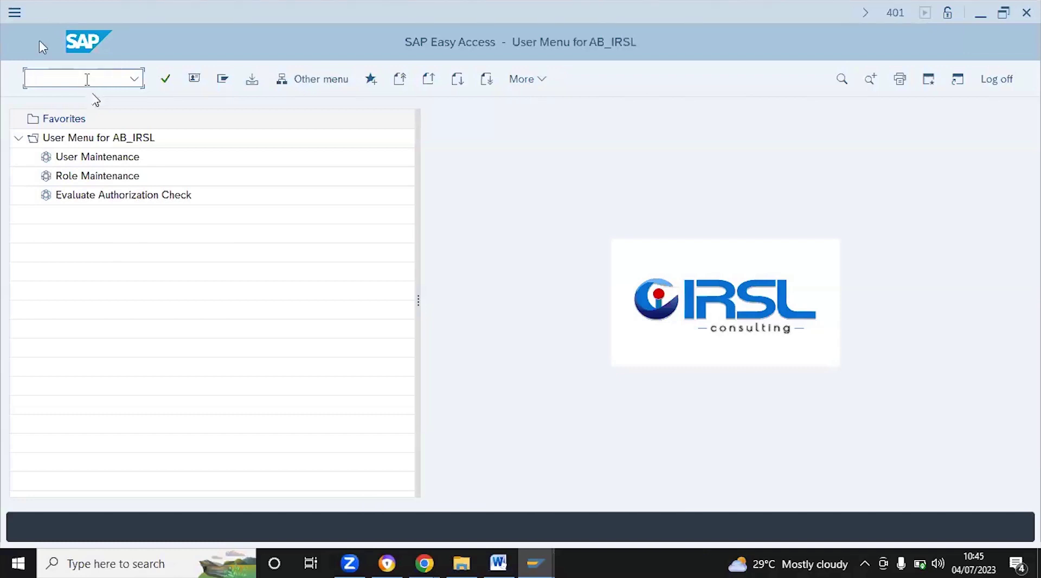
# Reopen User Maintenance with su01, then switch to the Zoom meeting in Chrome
pyautogui.write('su')
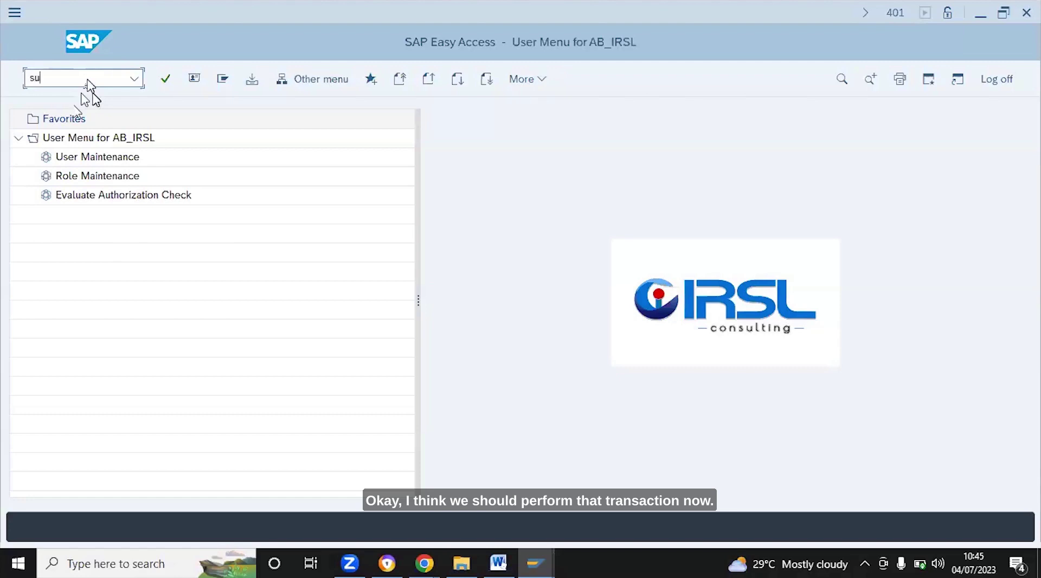
pyautogui.write('01')
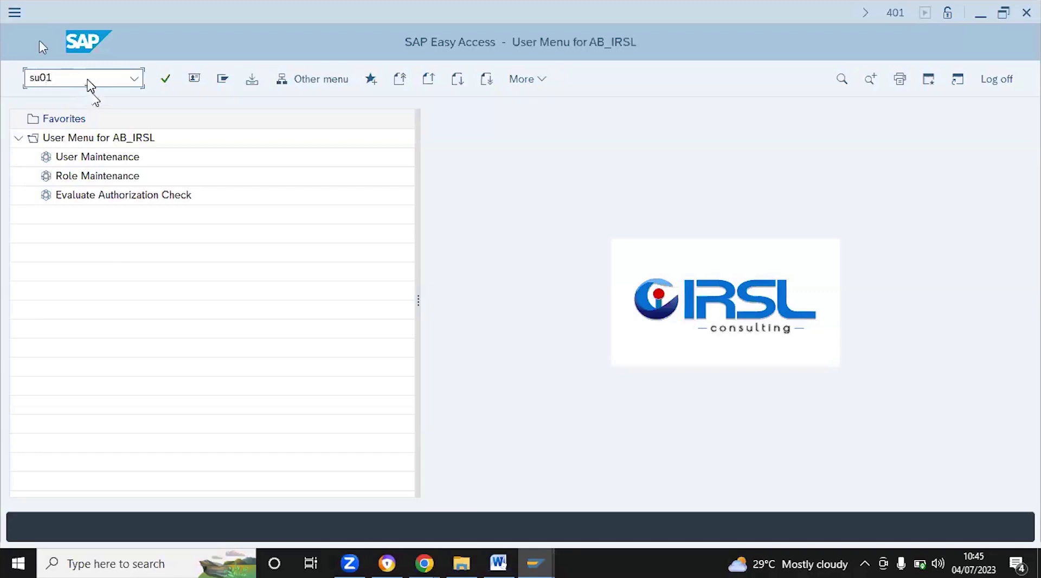
pyautogui.press('Return')
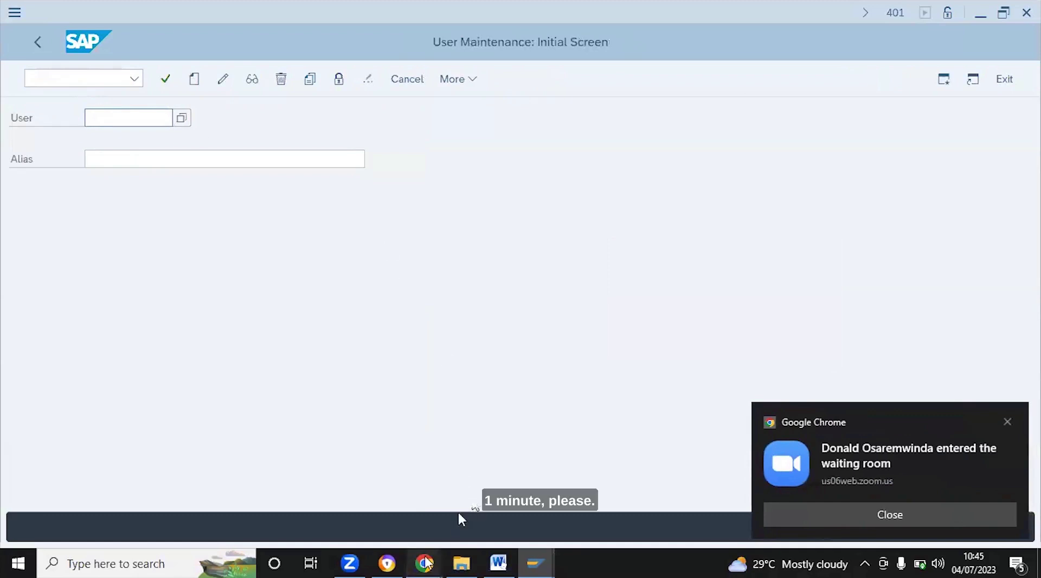
pyautogui.moveTo(426, 564)
pyautogui.click(347, 501)
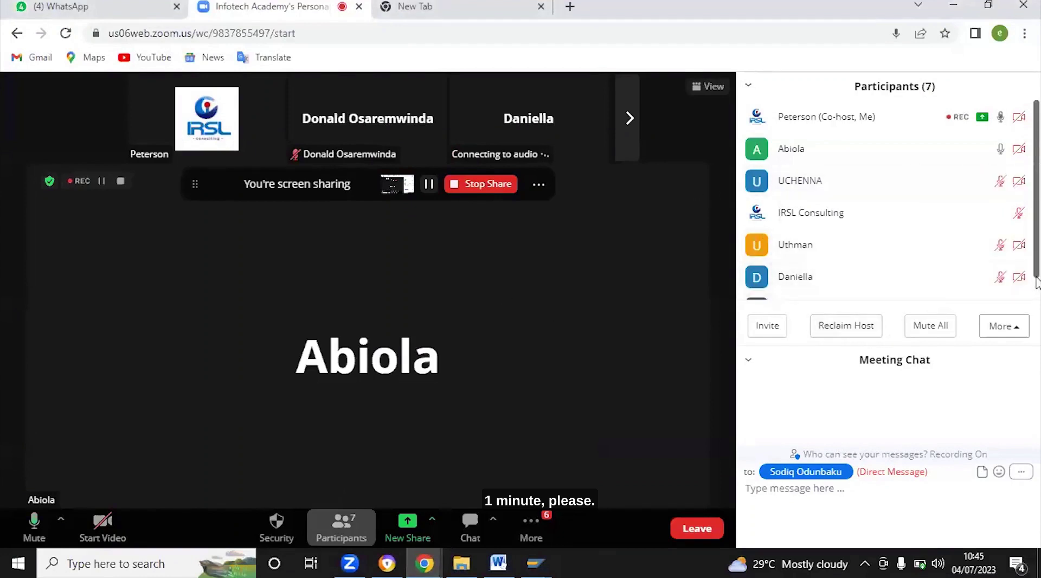
# Scroll the Zoom Participants panel, then bring the SAP User Maintenance window back
pyautogui.moveTo(1037, 274); pyautogui.dragTo(1036, 299)
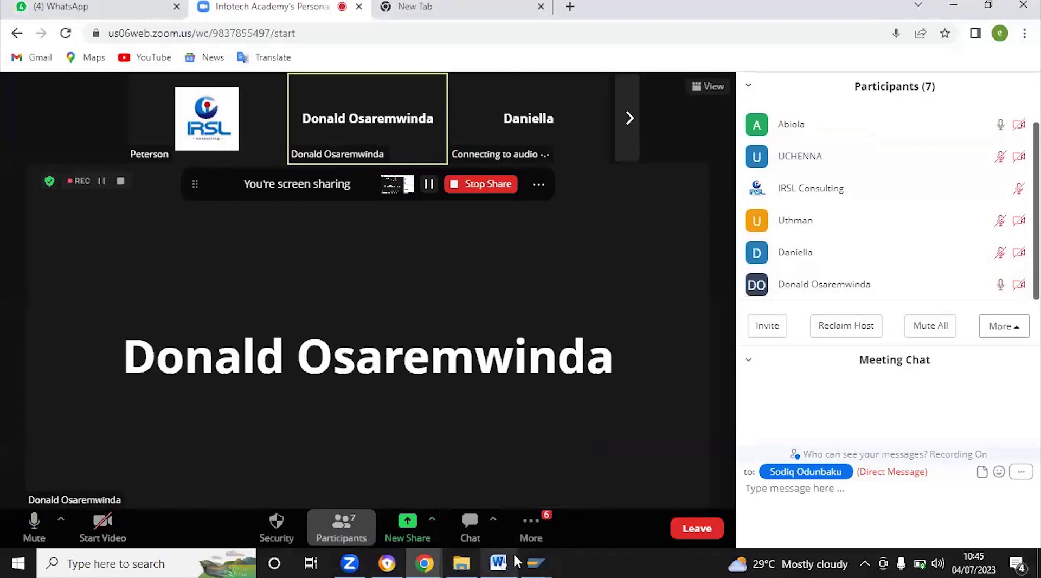
pyautogui.moveTo(500, 550)
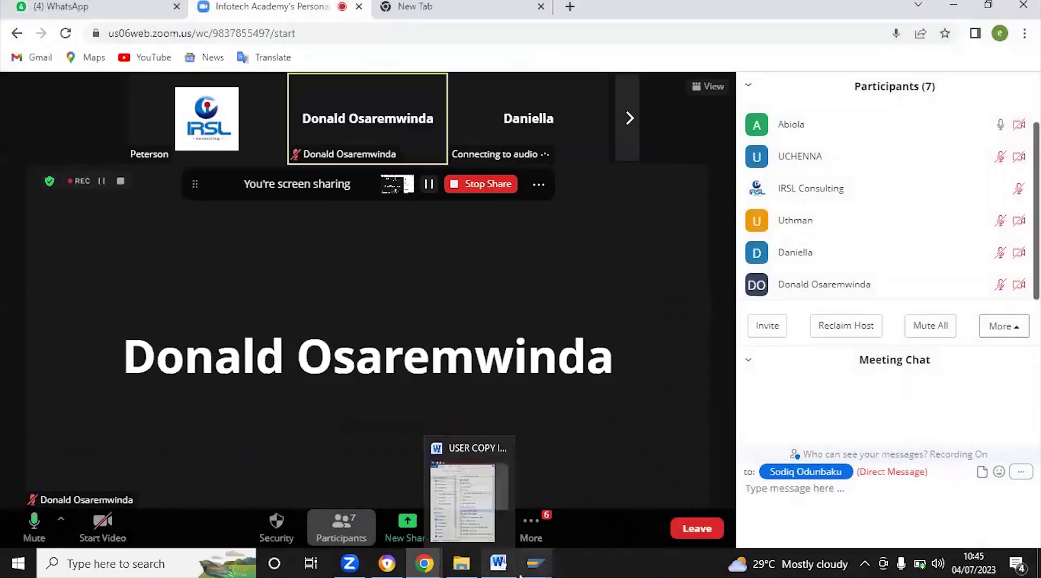
pyautogui.moveTo(536, 563)
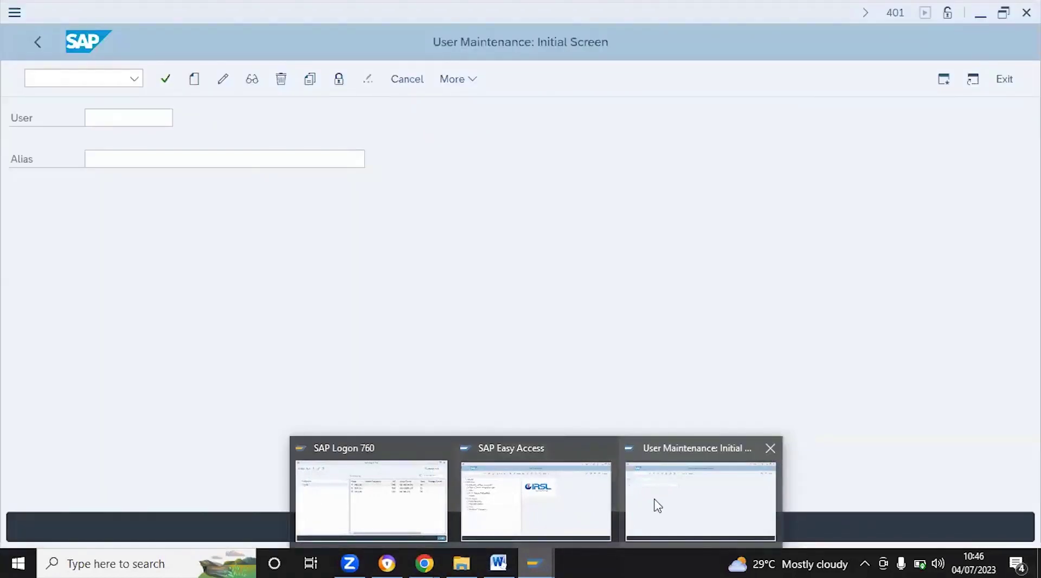
# Pick the test user from the SU01 history and open its record in change mode
pyautogui.click(657, 505)
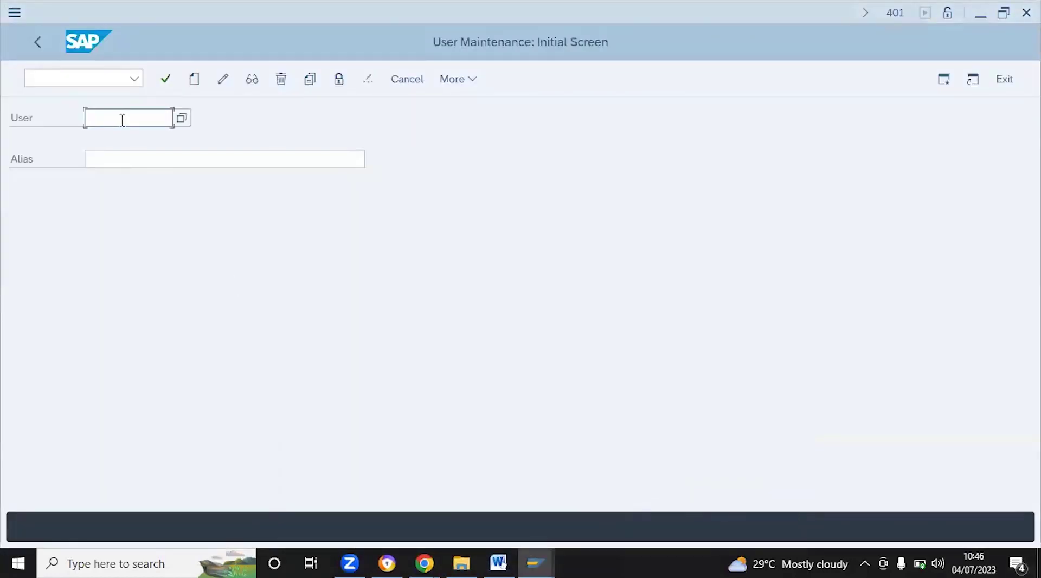
pyautogui.write('f')
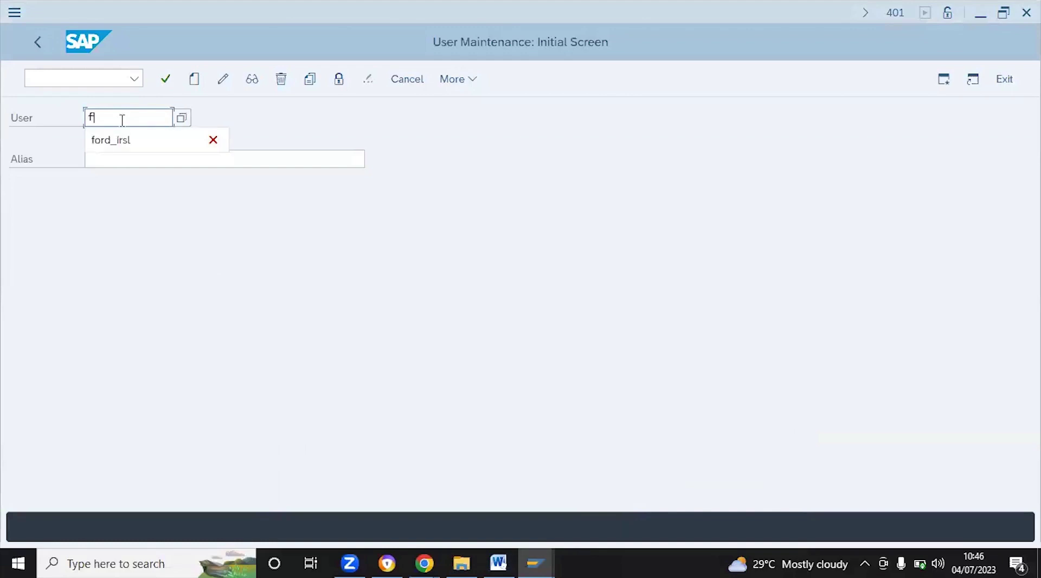
pyautogui.click(123, 137)
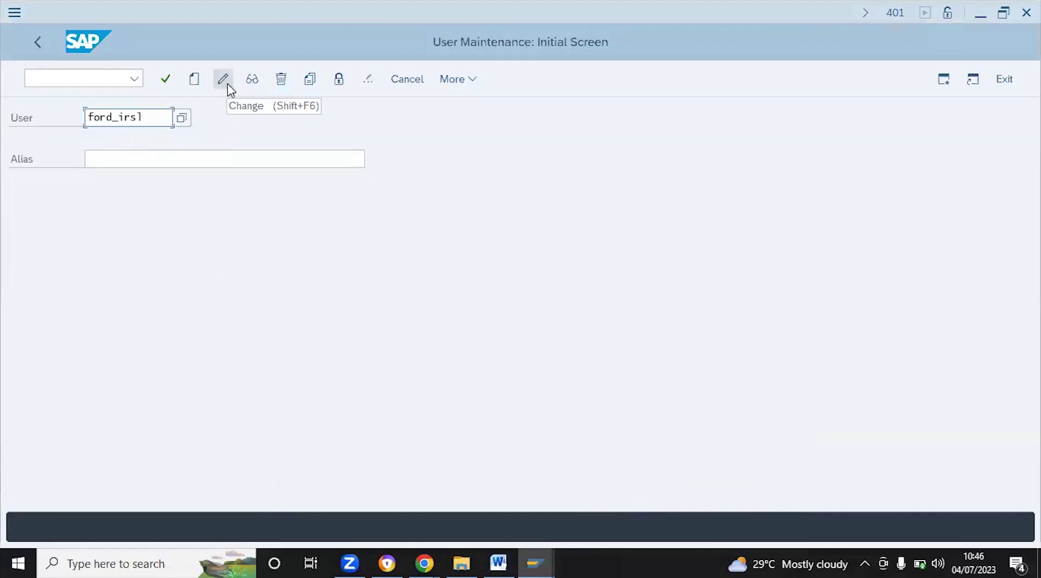
pyautogui.click(228, 88)
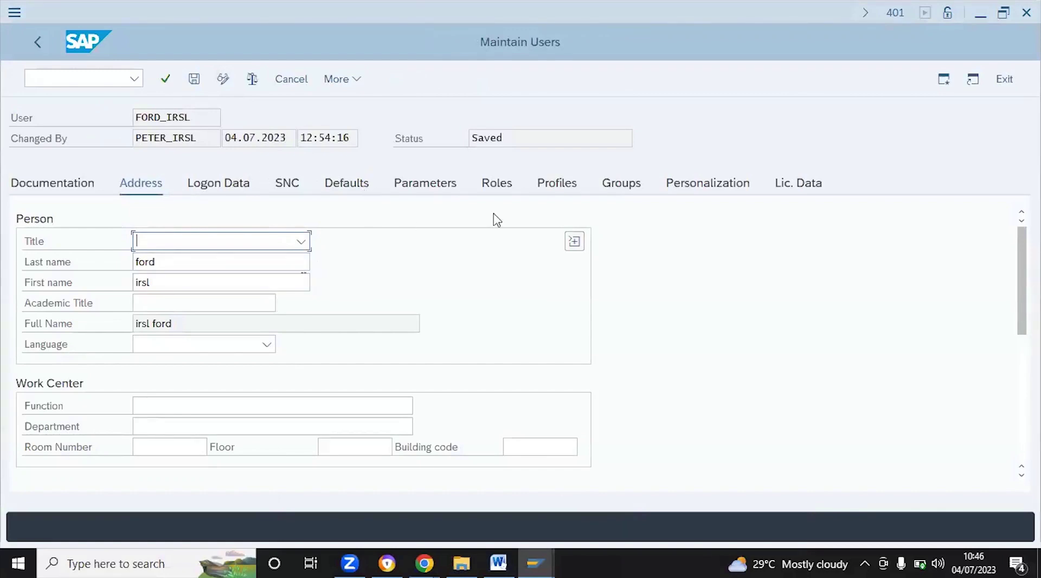
# Review the test user's T-P2050309 profile and ADMIN_ROLE role, then save the record
pyautogui.click(568, 187)
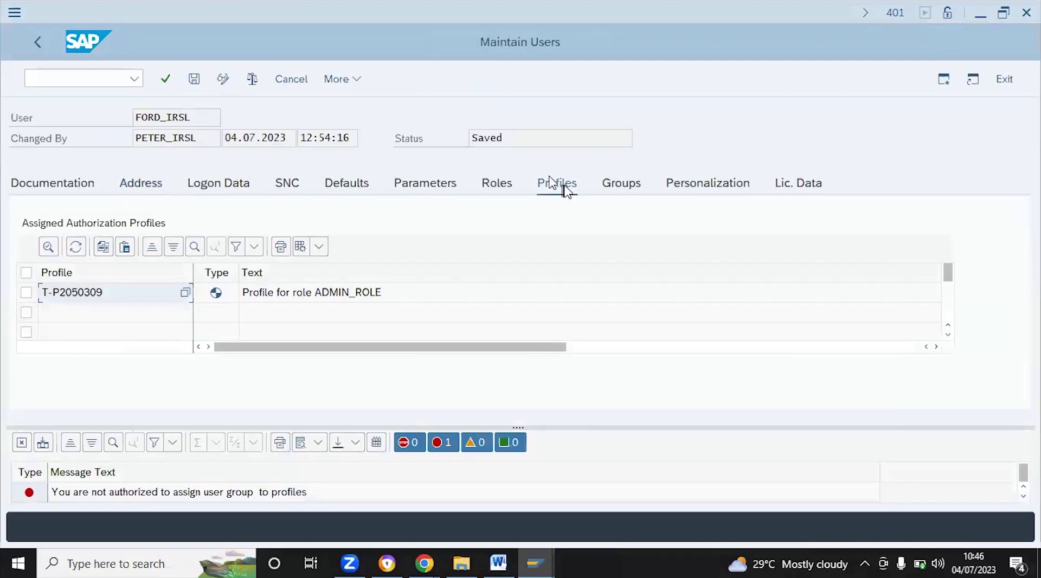
pyautogui.click(496, 188)
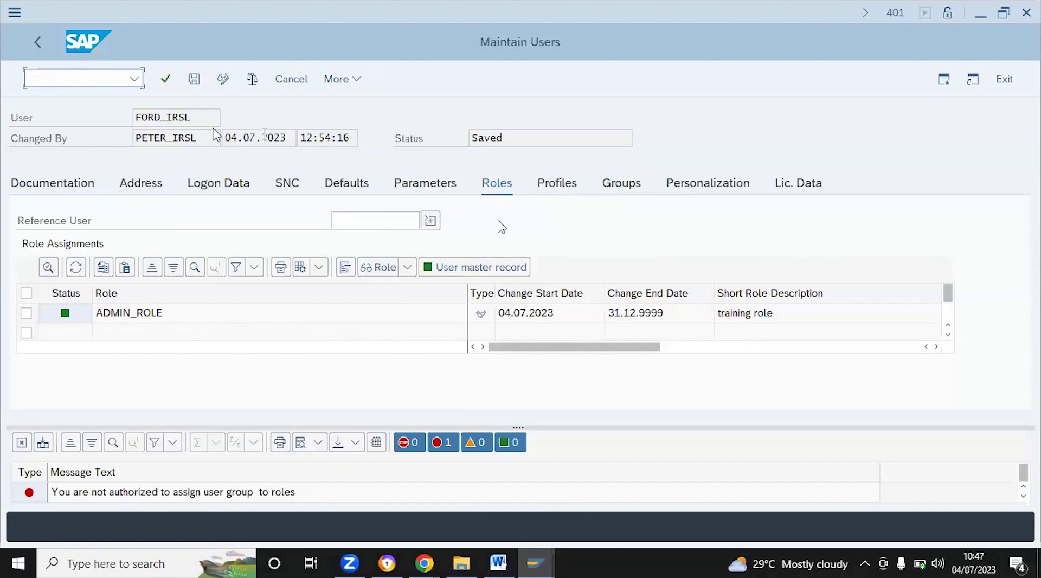
pyautogui.click(184, 80)
# Return to the User Maintenance start screen and try creating the test user, which already exists
pyautogui.write('fcg')
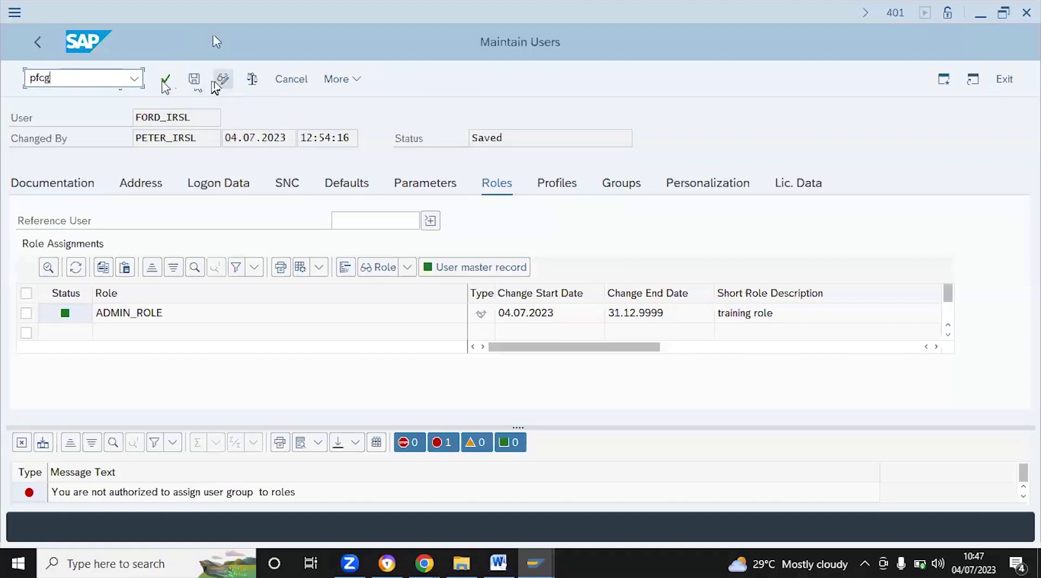
pyautogui.click(39, 45)
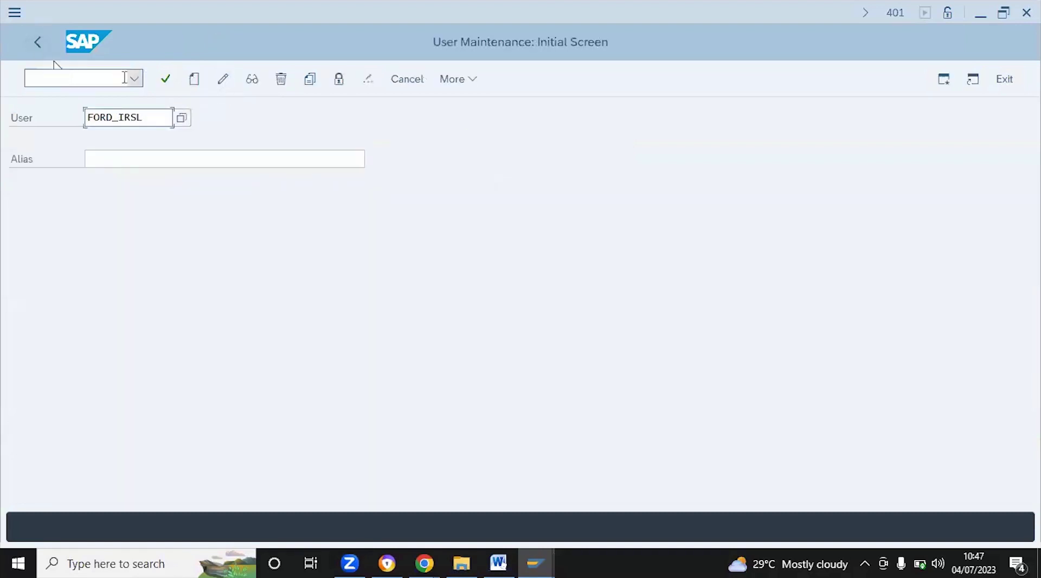
pyautogui.click(105, 77)
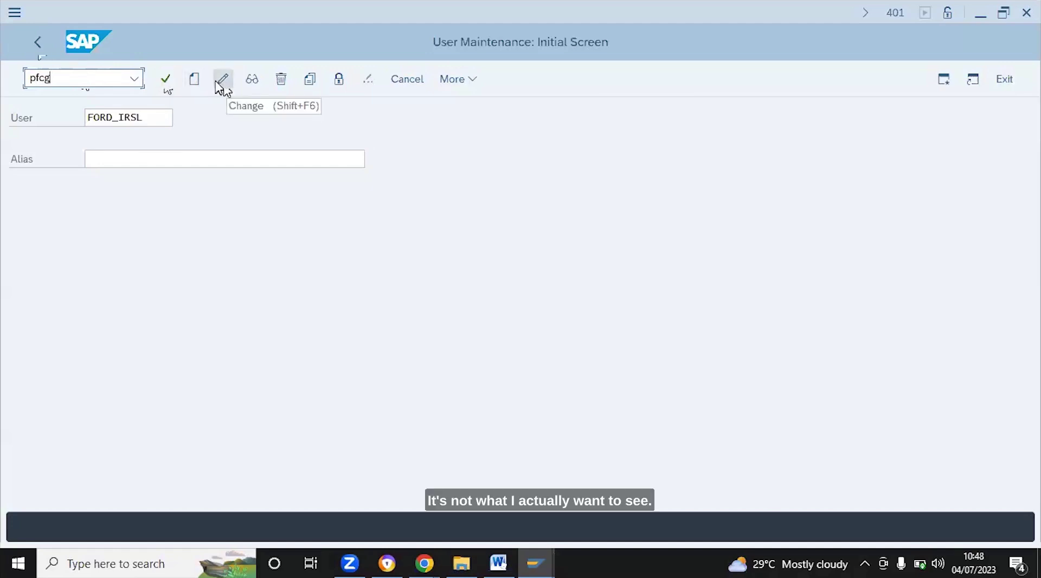
pyautogui.click(194, 79)
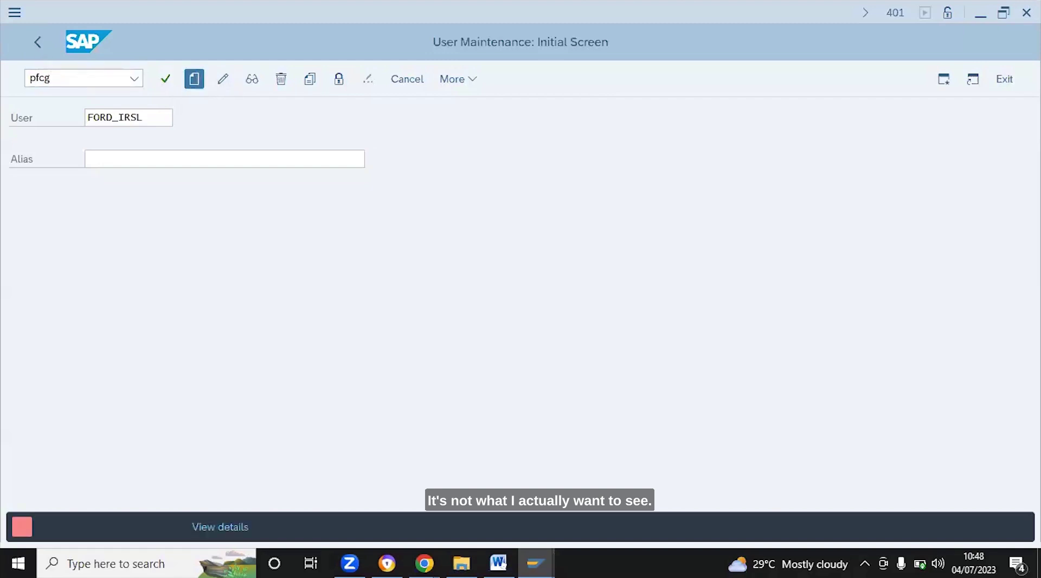
# Reopen the test user in change mode and scroll through its address data
pyautogui.click(222, 81)
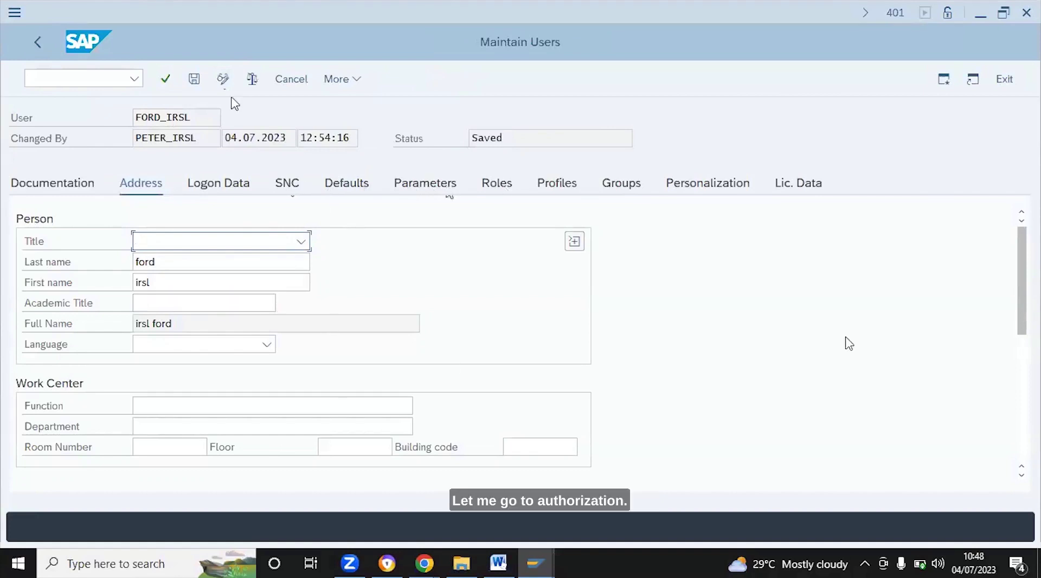
pyautogui.moveTo(1024, 337); pyautogui.dragTo(1030, 431)
pyautogui.scroll(3, 1029, 429)
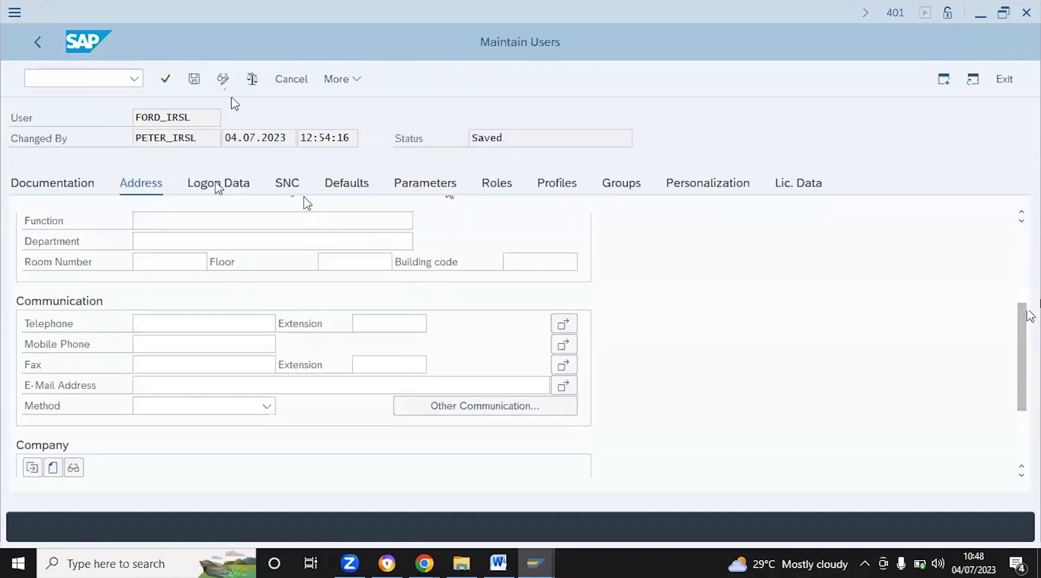
# Review the user's logon data, then show its personalization objects and keys
pyautogui.click(218, 186)
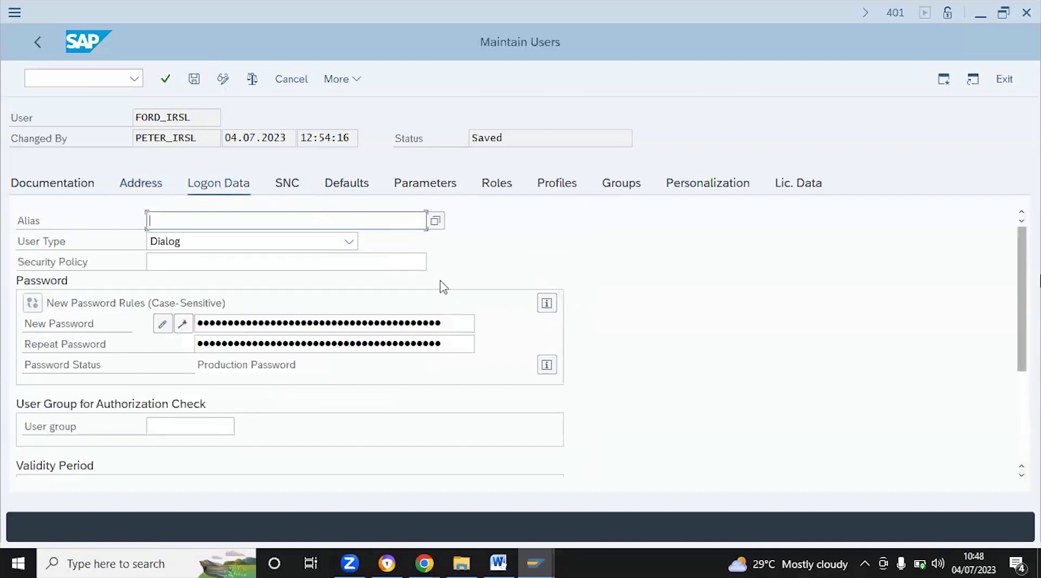
pyautogui.moveTo(1022, 327); pyautogui.dragTo(1029, 391)
pyautogui.scroll(5, 1030, 388)
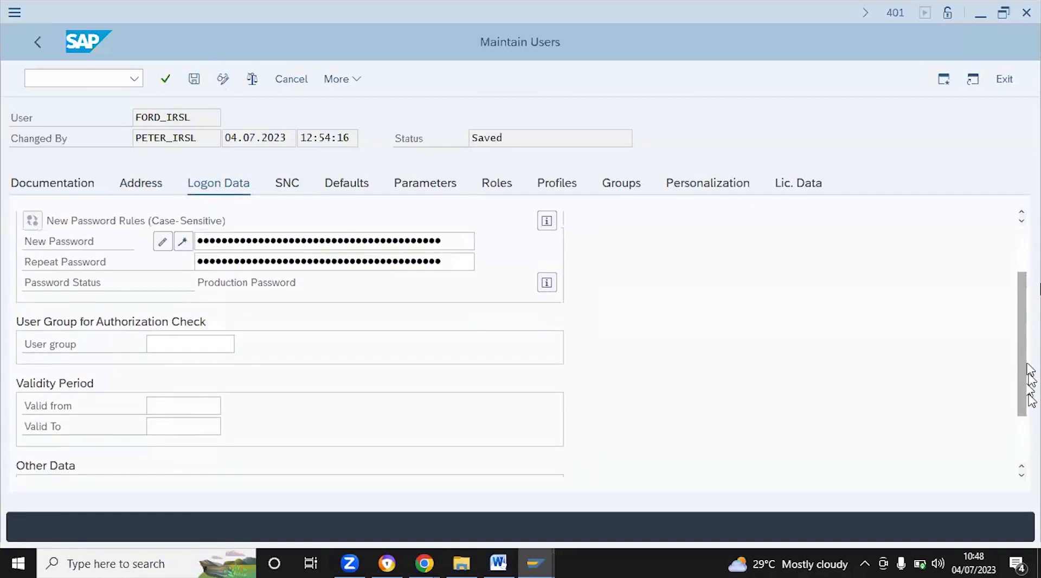
pyautogui.scroll(2, 1028, 369)
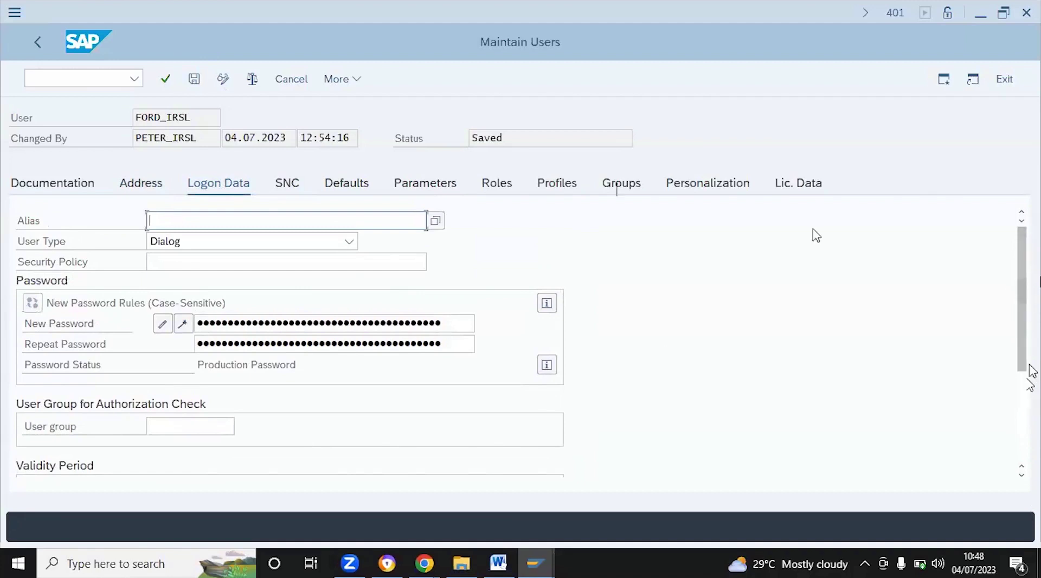
pyautogui.click(71, 78)
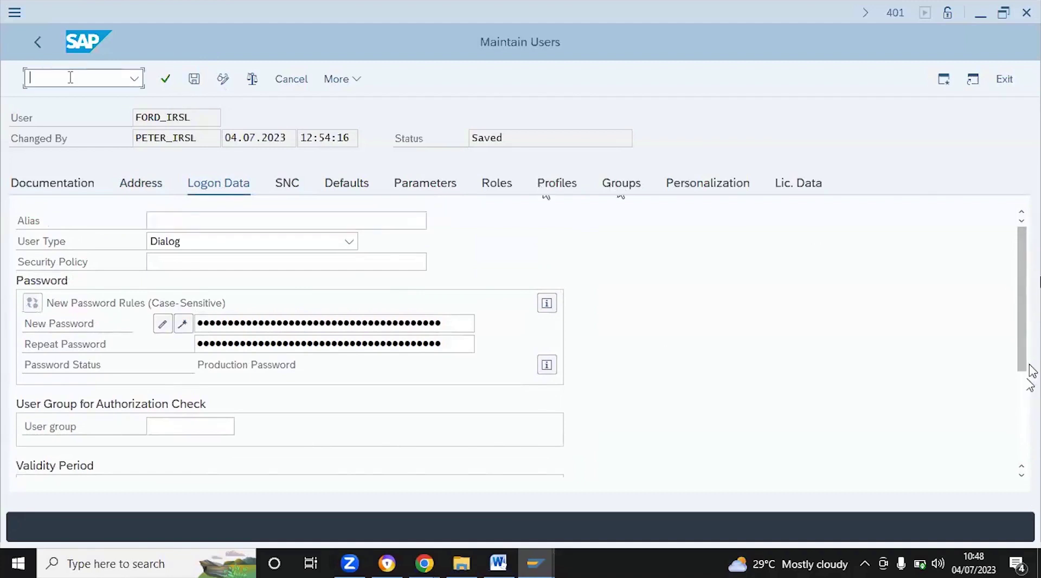
pyautogui.press('Tab')
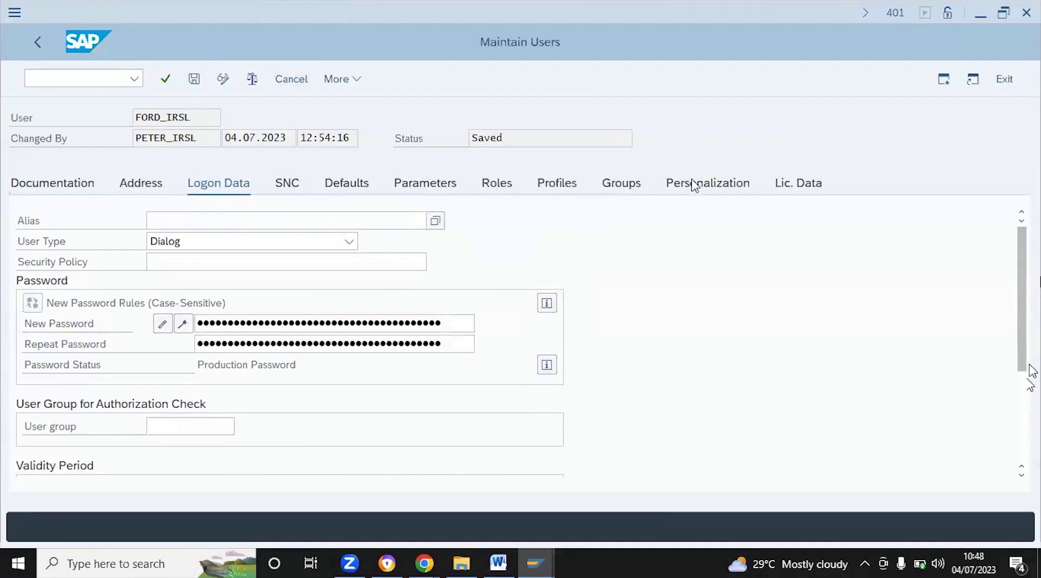
pyautogui.click(693, 190)
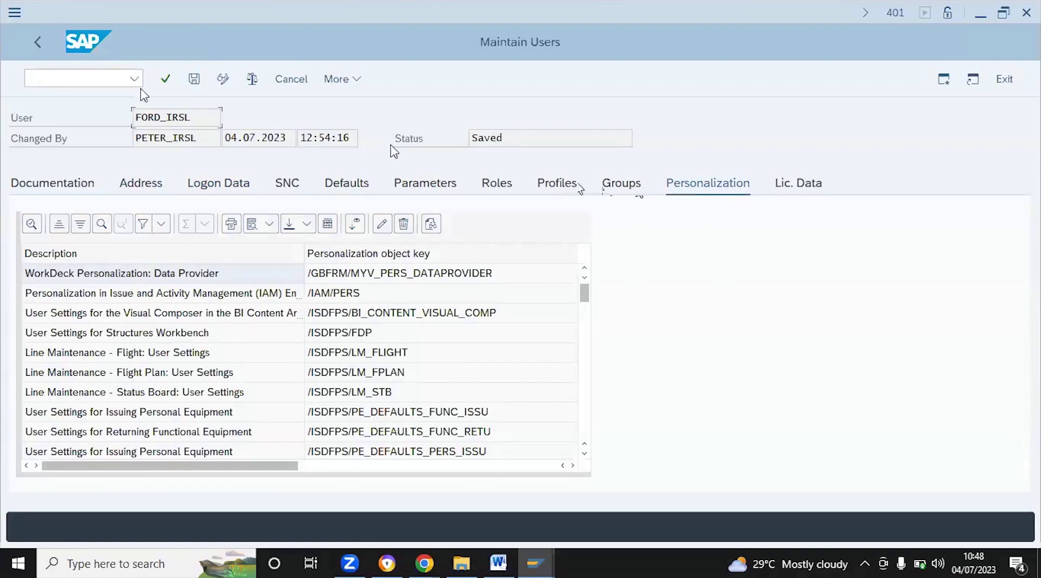
# Run the SU53 authorization check, then go back to the User Maintenance initial screen
pyautogui.click(70, 74)
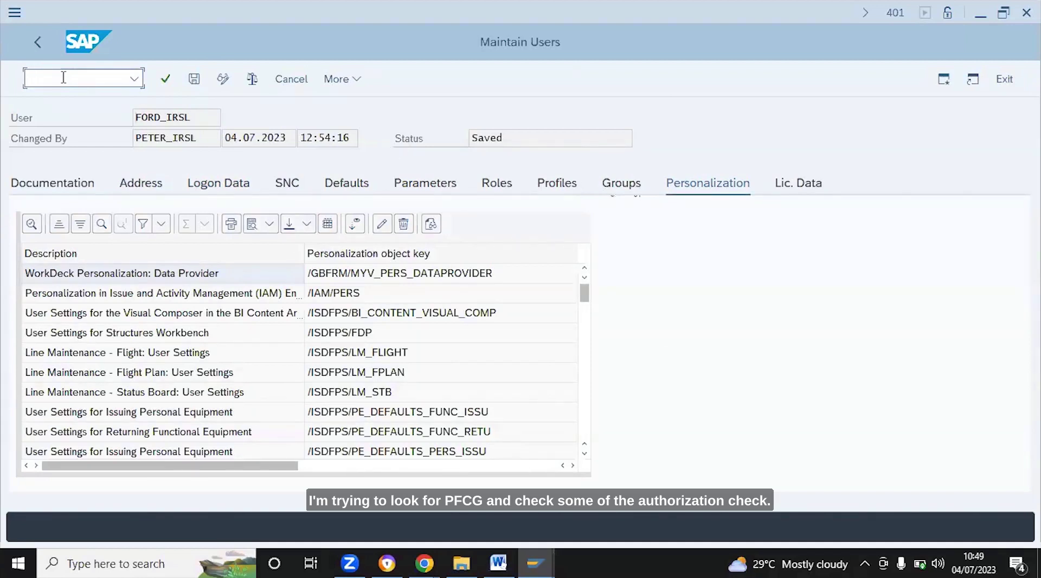
pyautogui.write('pf')
pyautogui.press('BackSpace')
pyautogui.write('g')
pyautogui.press('BackSpace')
pyautogui.press('BackSpace')
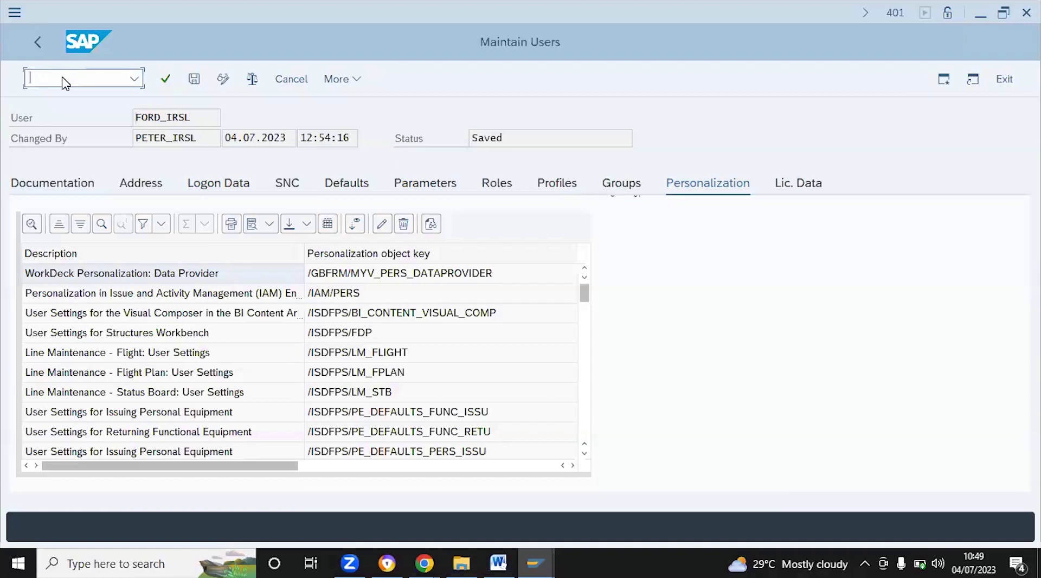
pyautogui.write('suf')
pyautogui.press('BackSpace')
pyautogui.write('53')
pyautogui.press('Return')
pyautogui.click(33, 48)
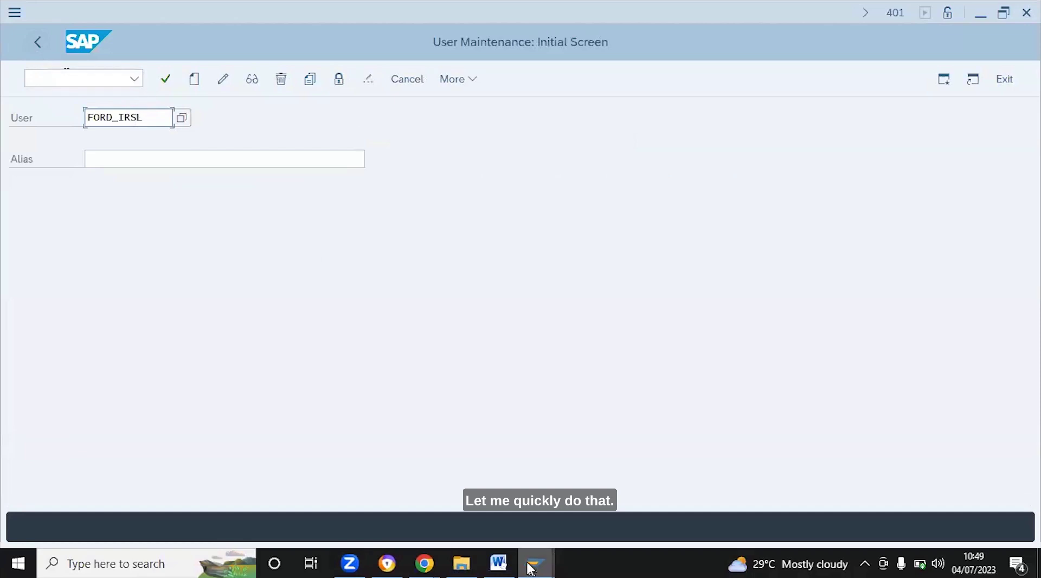
pyautogui.moveTo(525, 562)
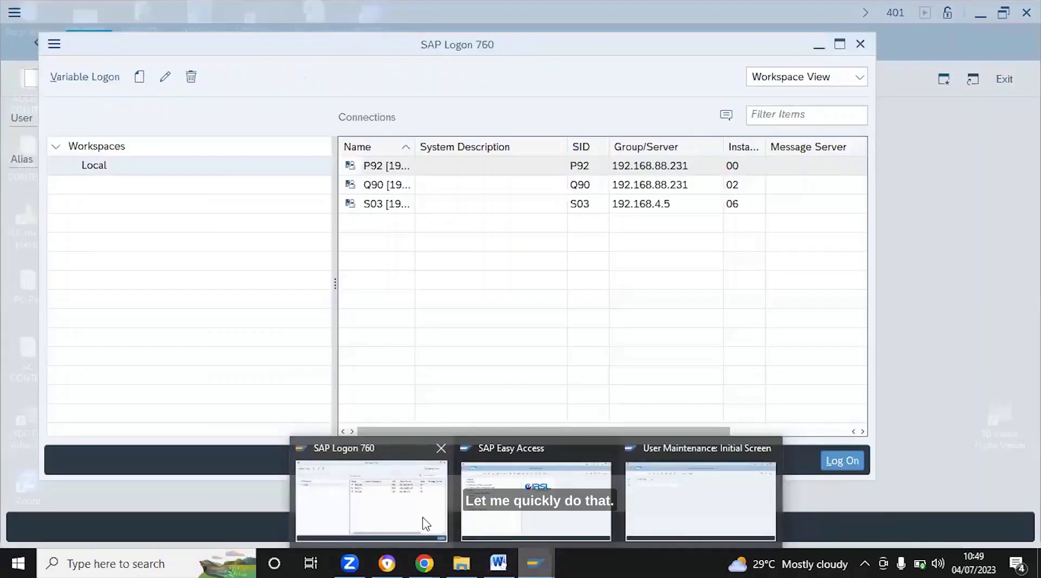
# Open the SAP Logon screen for system P92 and set client 401
pyautogui.click(426, 522)
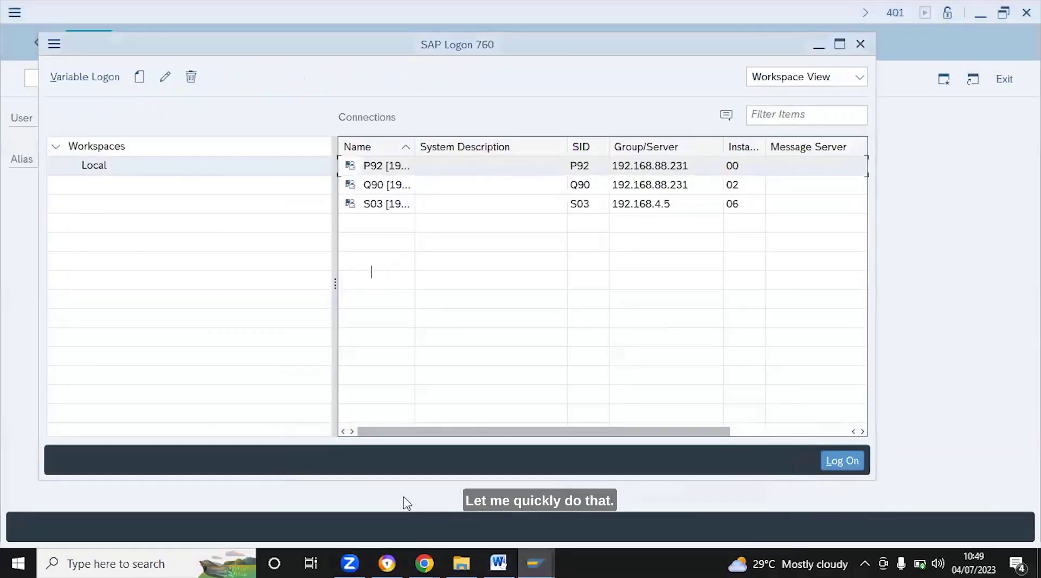
pyautogui.doubleClick(435, 169)
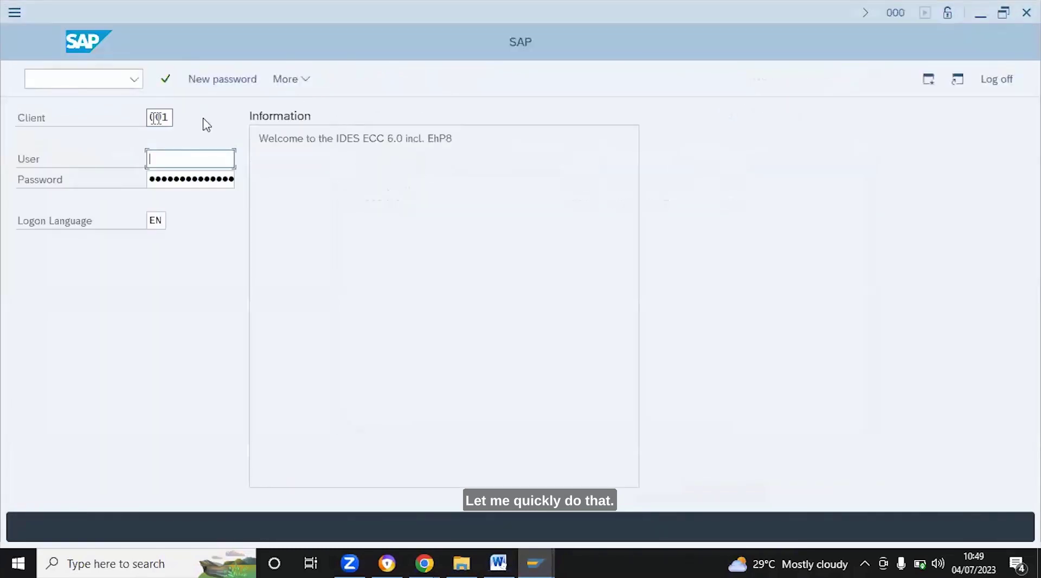
pyautogui.click(164, 118)
pyautogui.write('001')
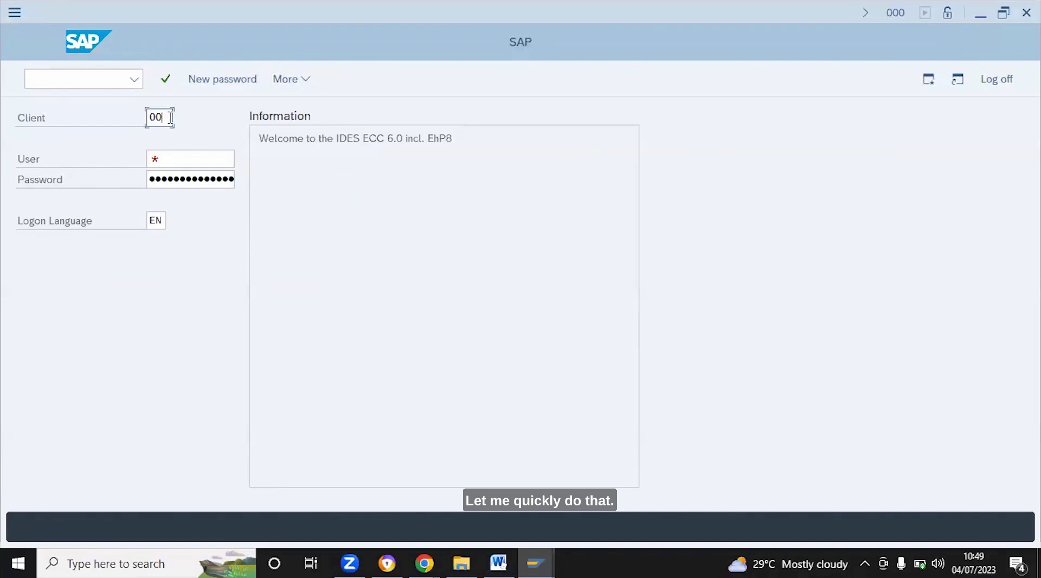
pyautogui.press('BackSpace')
pyautogui.press('BackSpace')
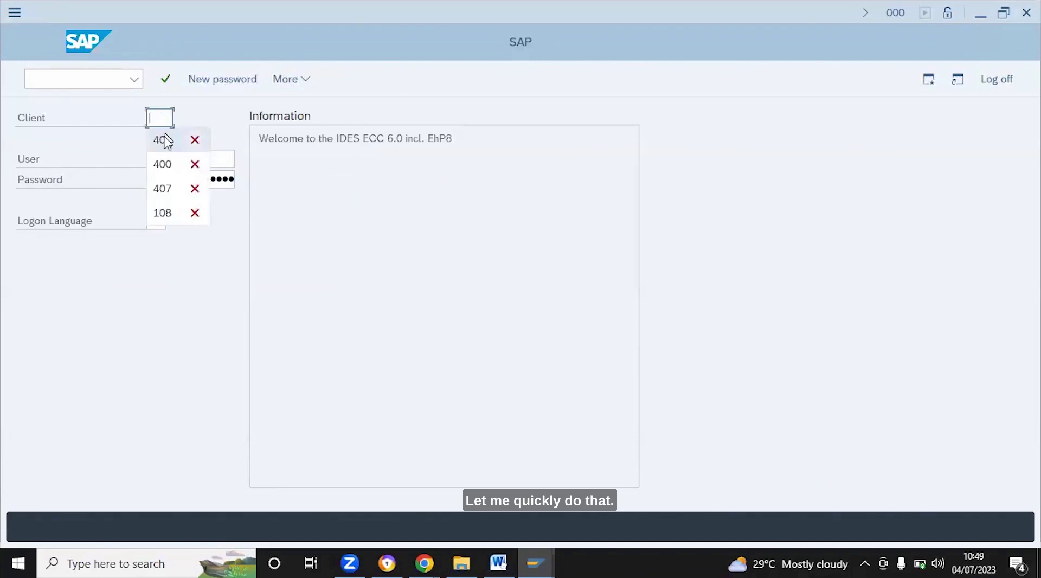
pyautogui.click(165, 140)
# Log on as the admin user, continuing without ending the other existing logons
pyautogui.click(173, 160)
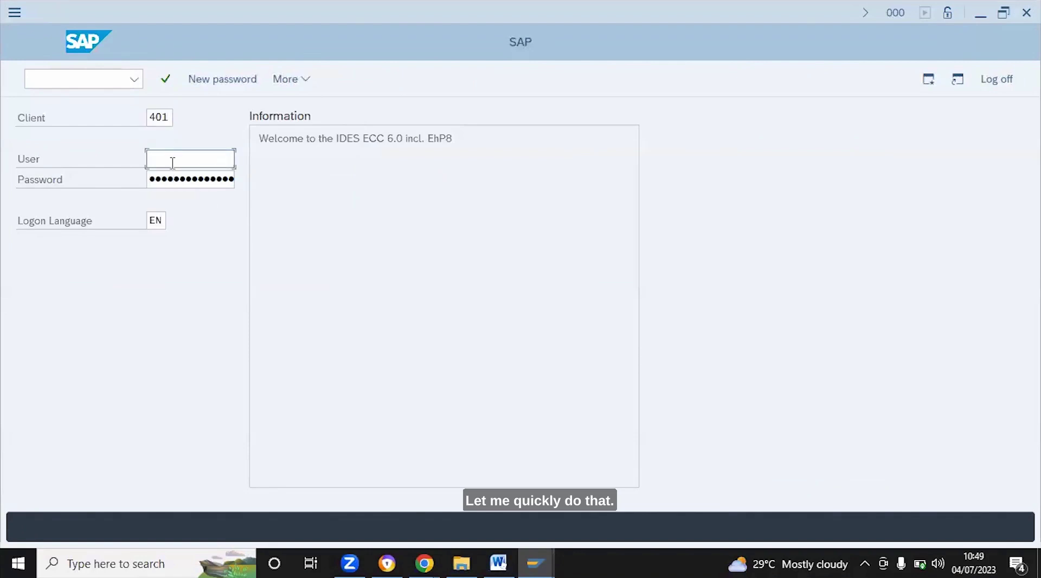
pyautogui.write('p')
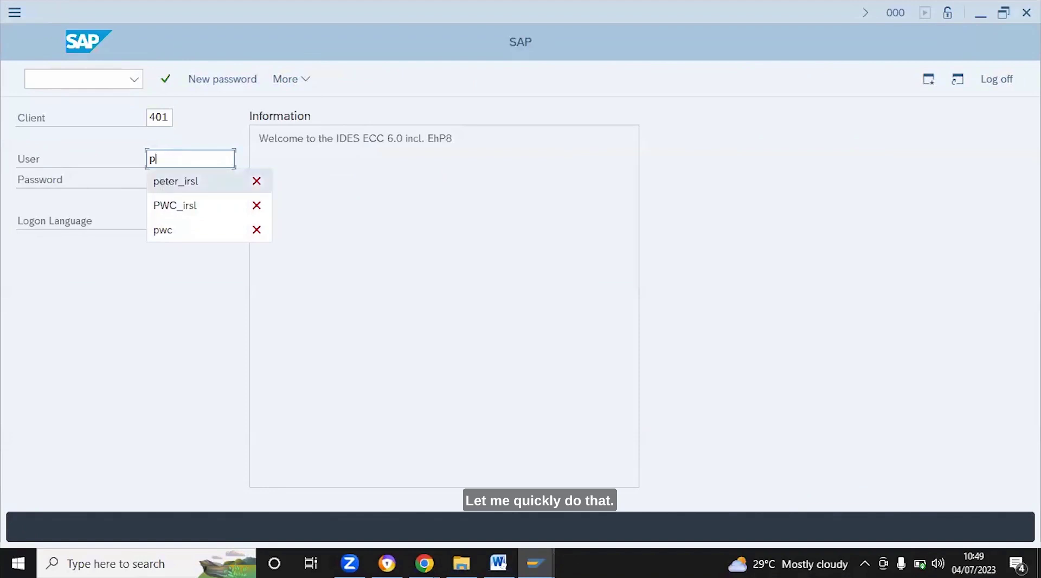
pyautogui.click(162, 180)
pyautogui.click(164, 184)
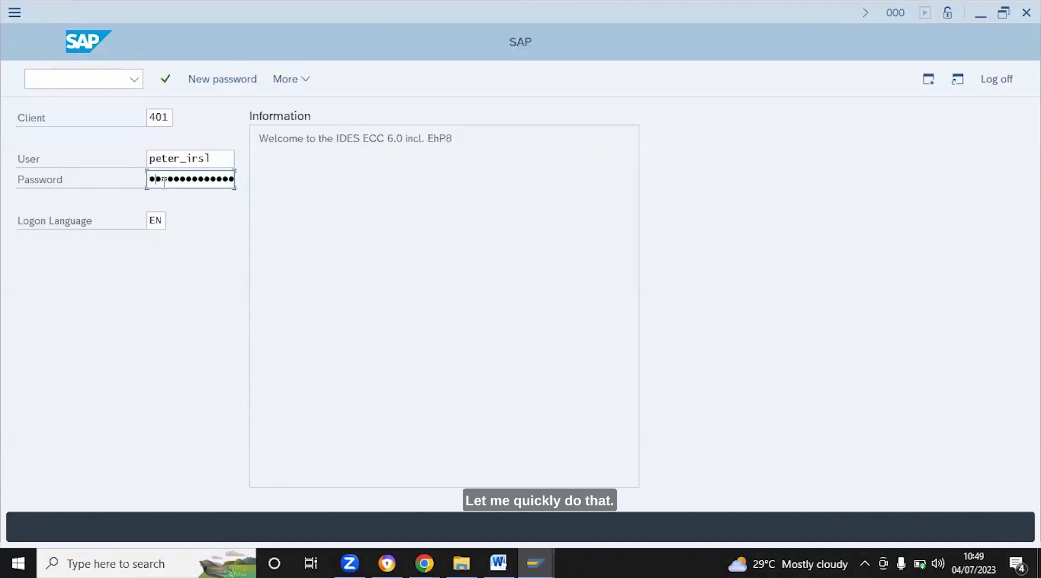
pyautogui.press('Right')
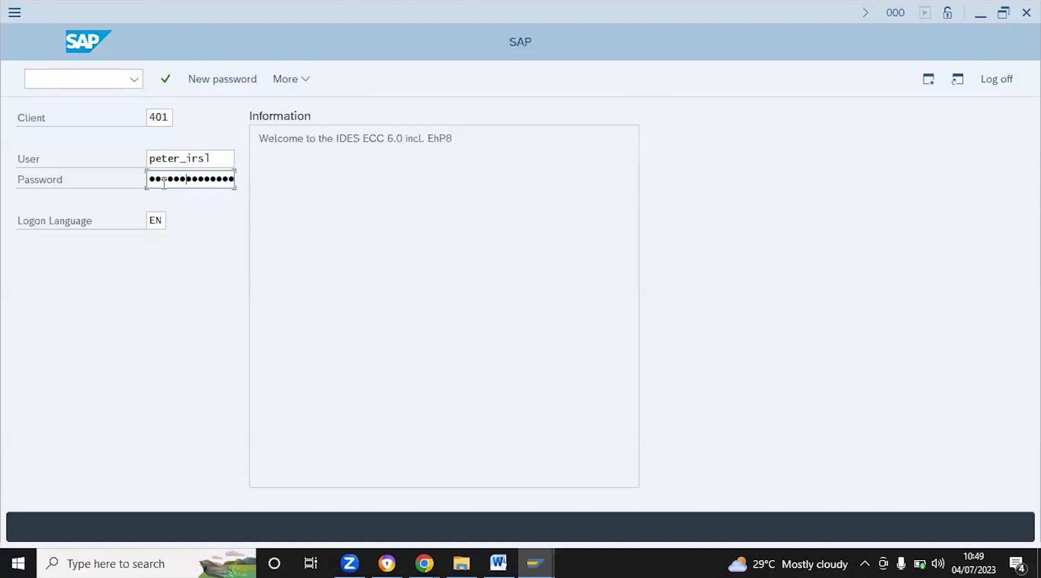
pyautogui.press('Return')
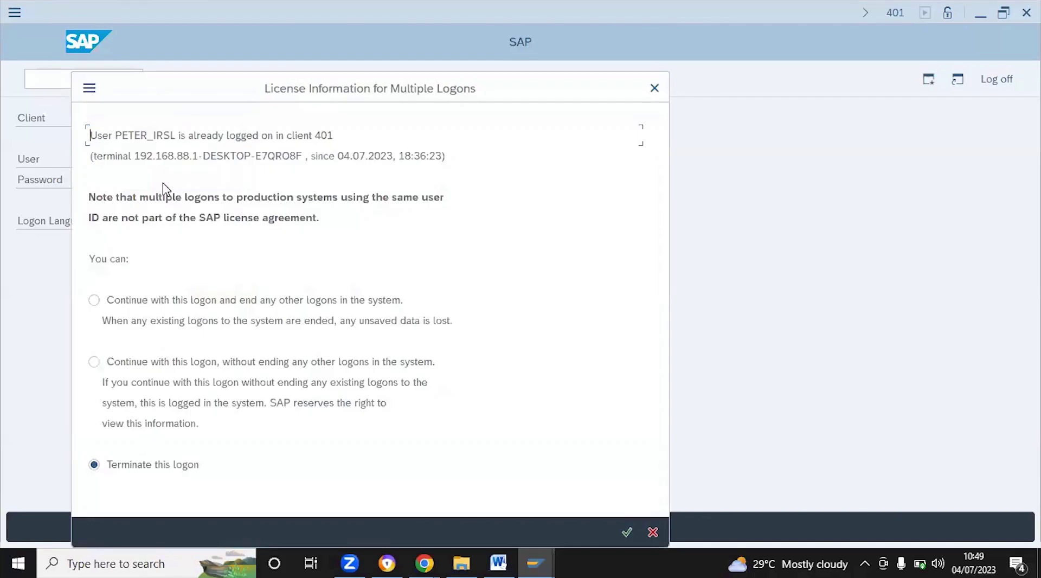
pyautogui.click(95, 361)
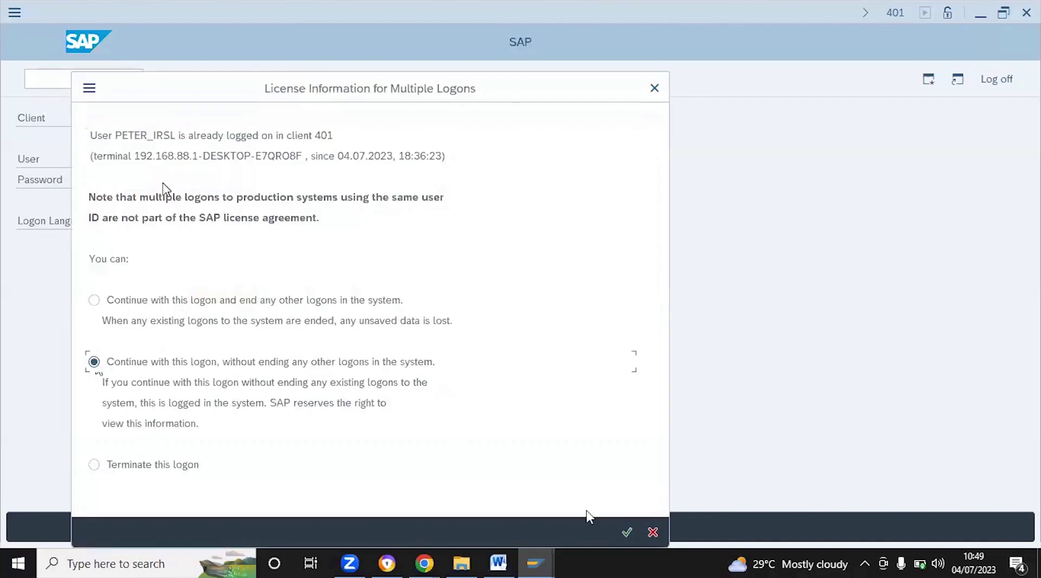
pyautogui.click(626, 533)
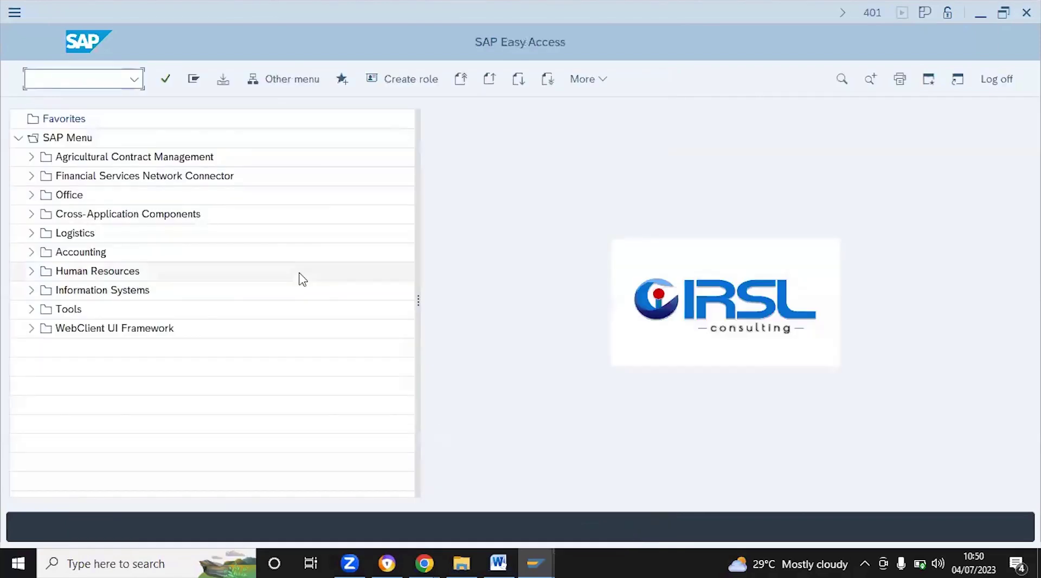
# Run PFCG and open role ADMIN_ROLE in change mode
pyautogui.click(84, 79)
pyautogui.write('pf')
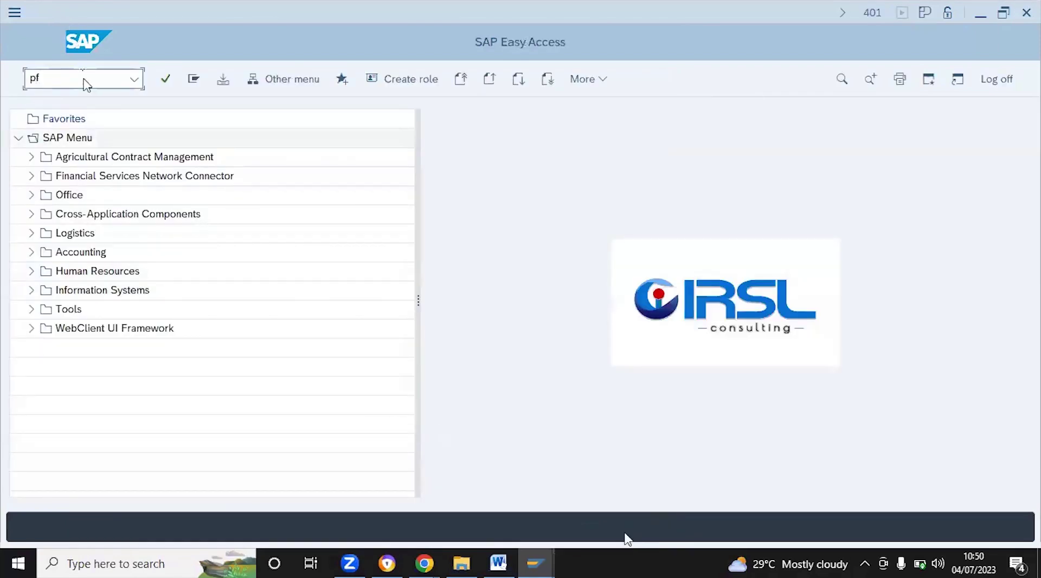
pyautogui.write('cg')
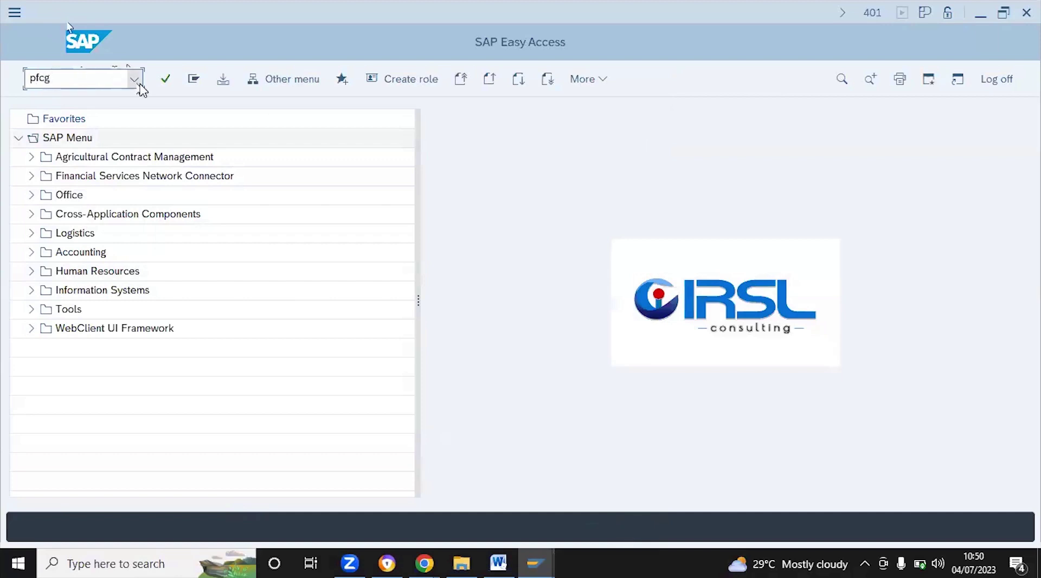
pyautogui.press('Return')
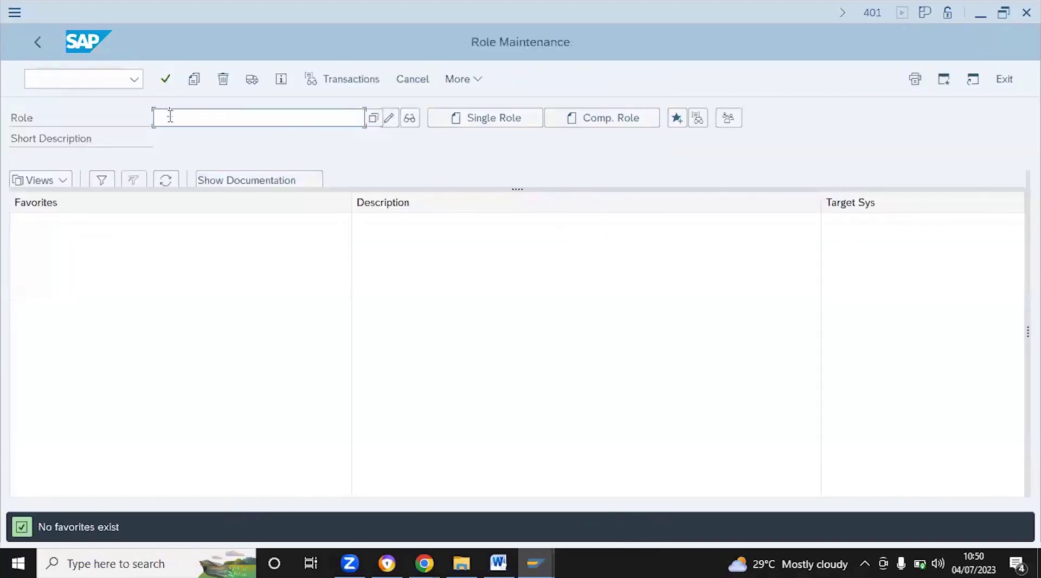
pyautogui.write('admi')
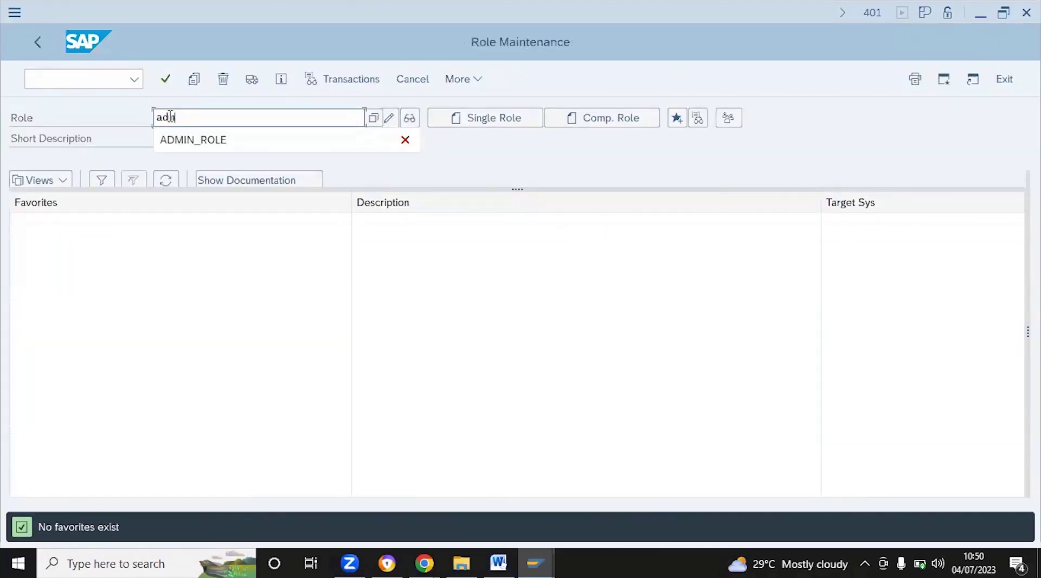
pyautogui.click(165, 149)
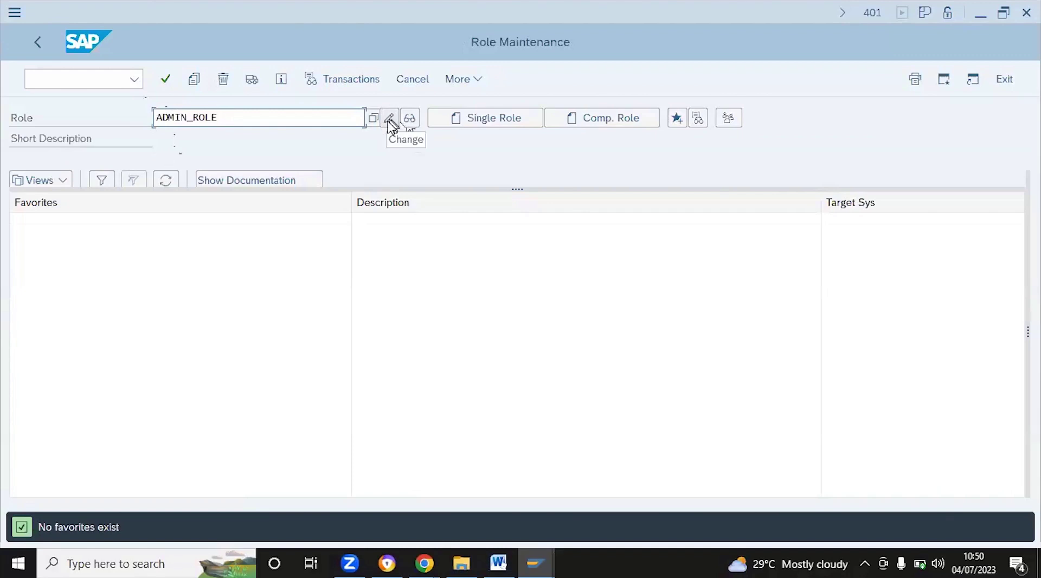
pyautogui.click(389, 122)
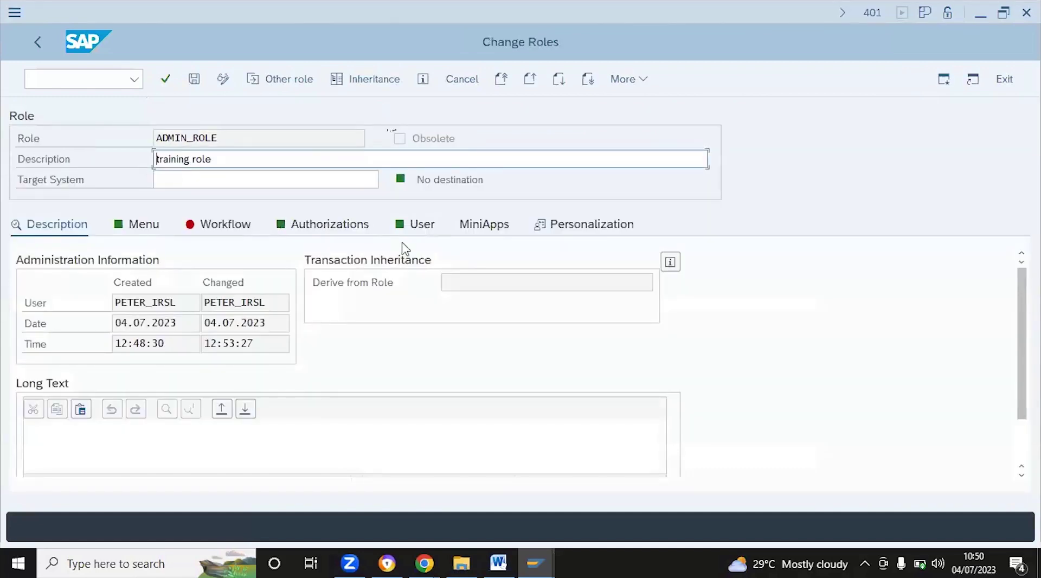
# Open ADMIN_ROLE's Authorizations tab and launch Change Authorization Data
pyautogui.click(349, 235)
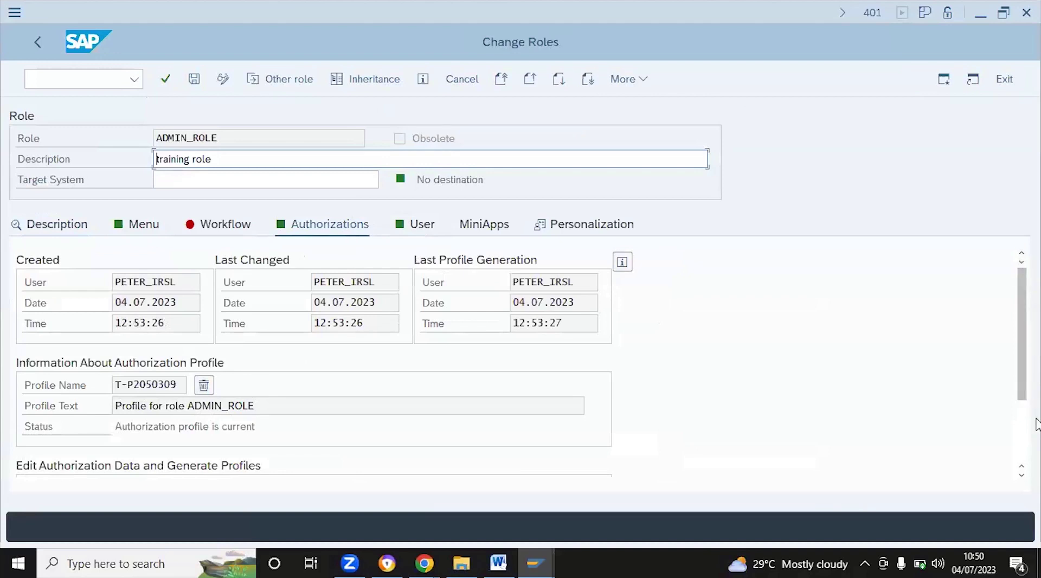
pyautogui.scroll(-3, 1019, 395)
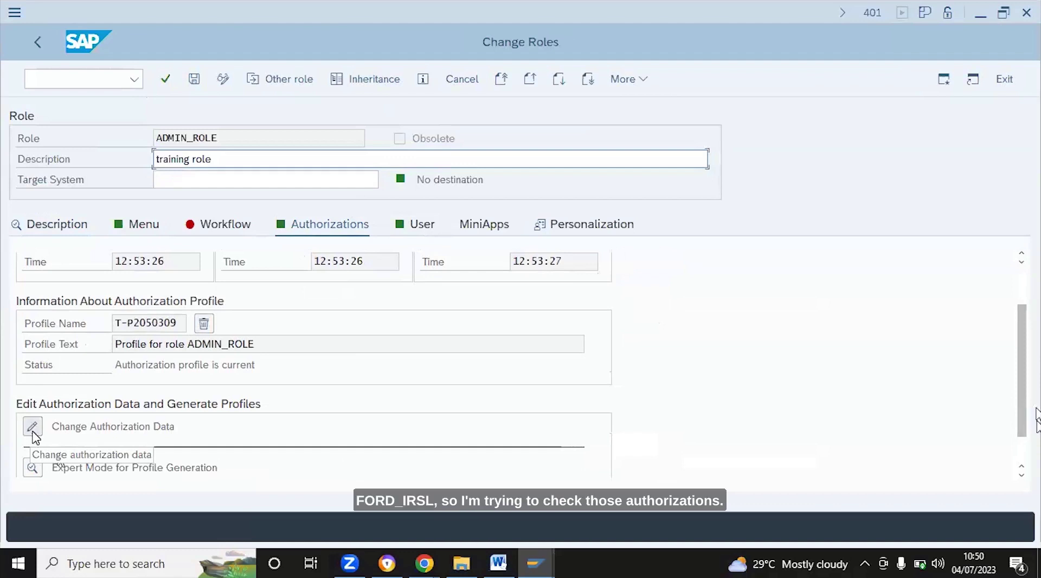
pyautogui.click(33, 432)
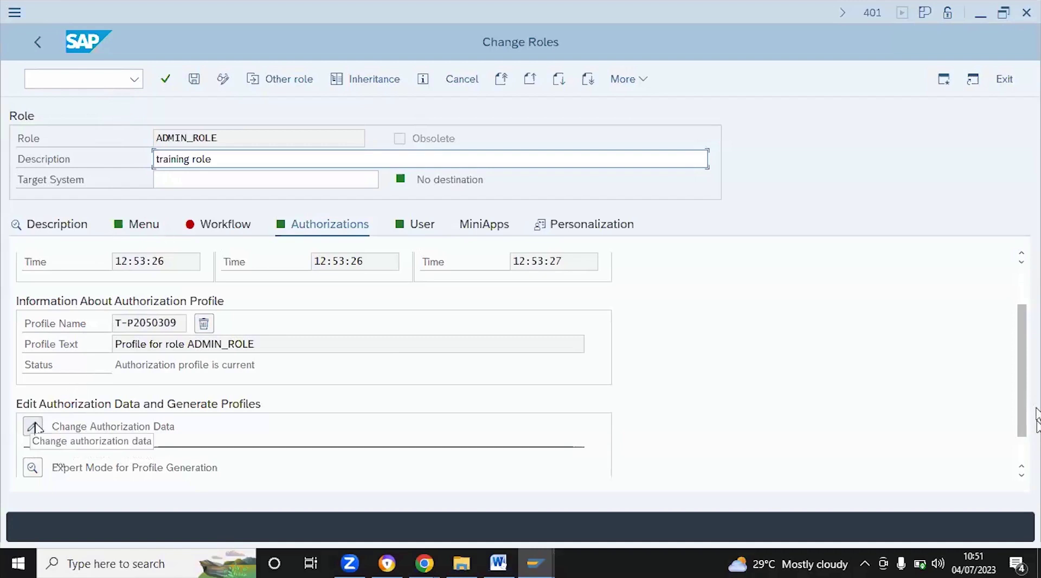
pyautogui.click(33, 426)
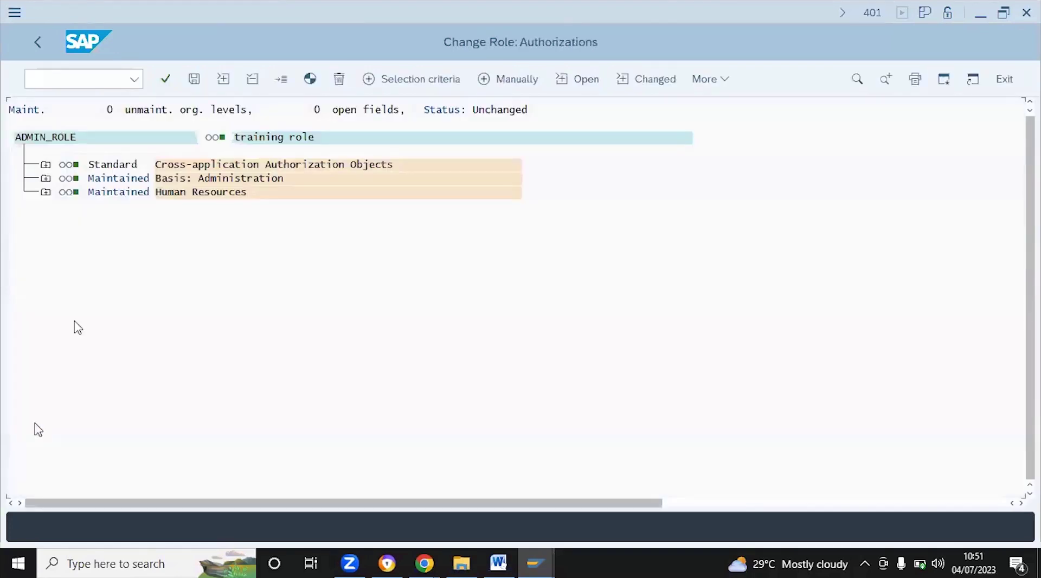
# Expand ADMIN_ROLE's cross-application, transaction code (PFCG, SU01, SU53) and Basis administration objects, then go back
pyautogui.click(45, 164)
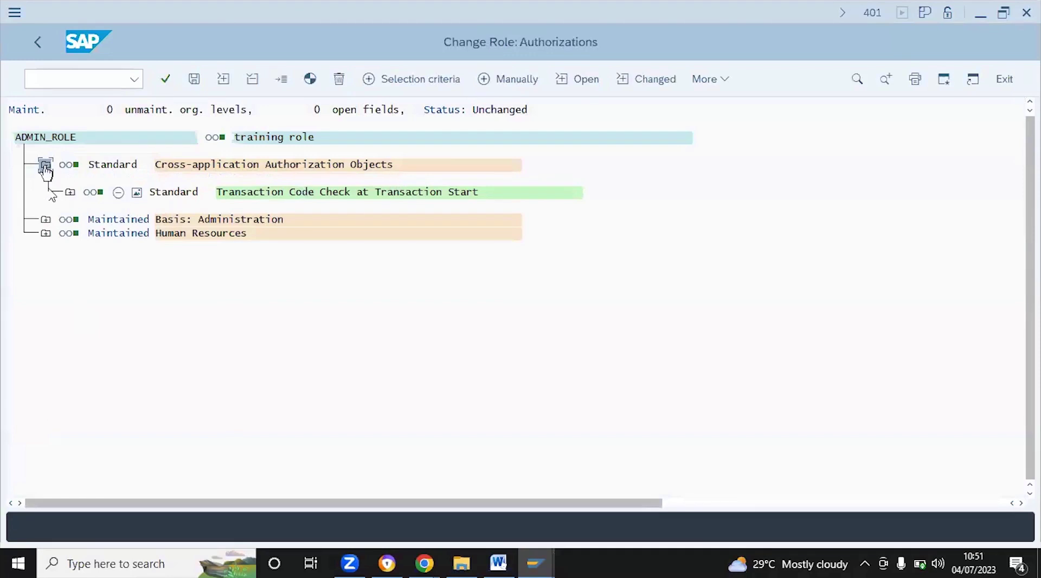
pyautogui.click(69, 193)
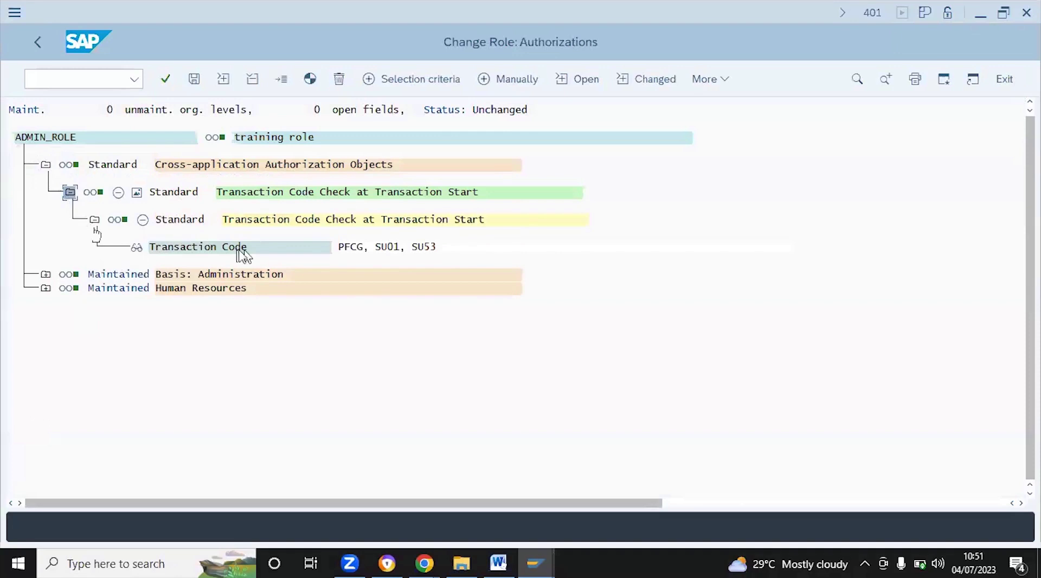
pyautogui.click(46, 275)
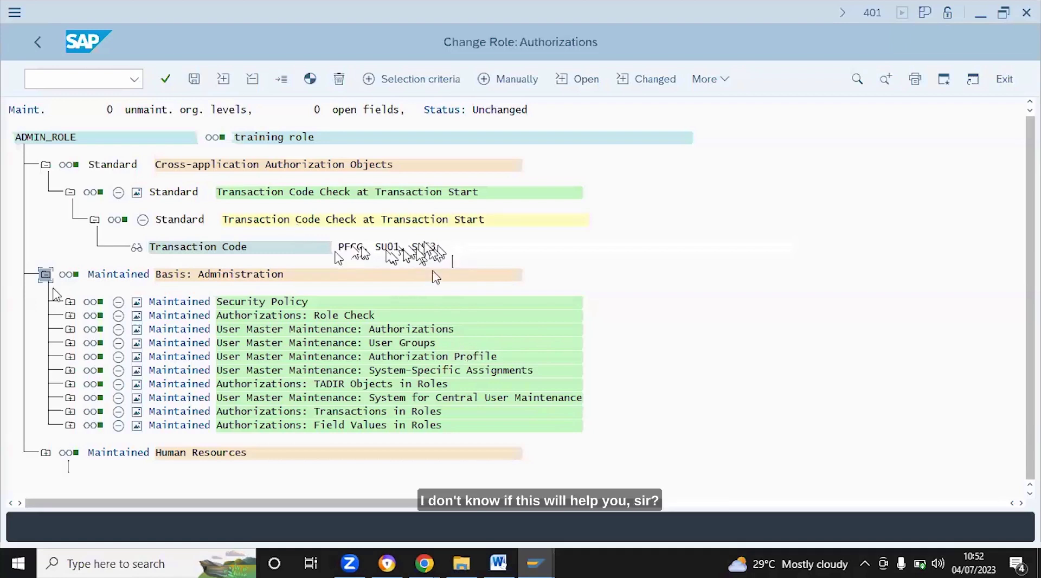
pyautogui.click(36, 43)
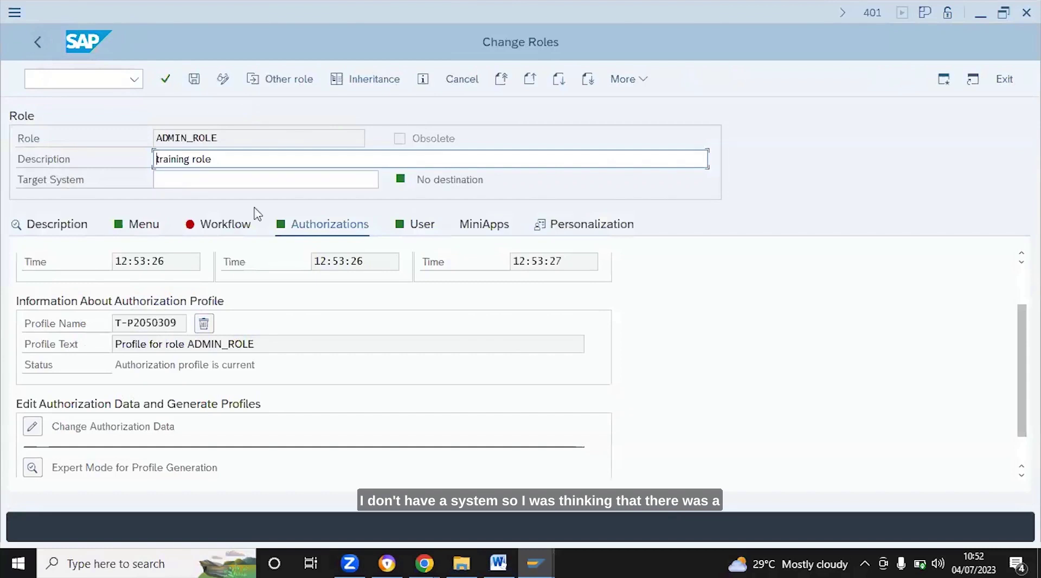
# Review ADMIN_ROLE's user assignments on the User tab, then back out to SAP Easy Access
pyautogui.click(421, 227)
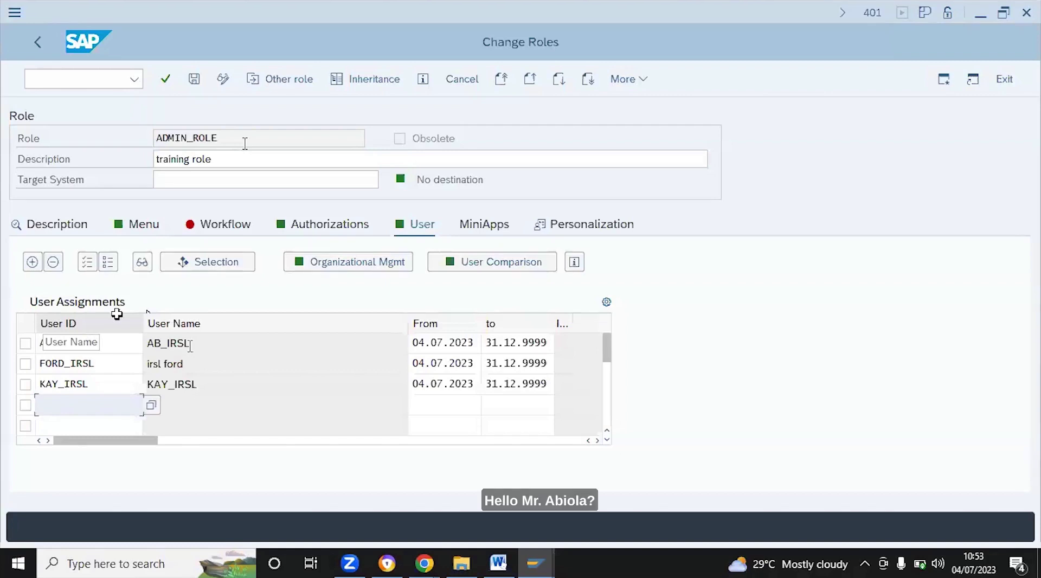
pyautogui.click(87, 81)
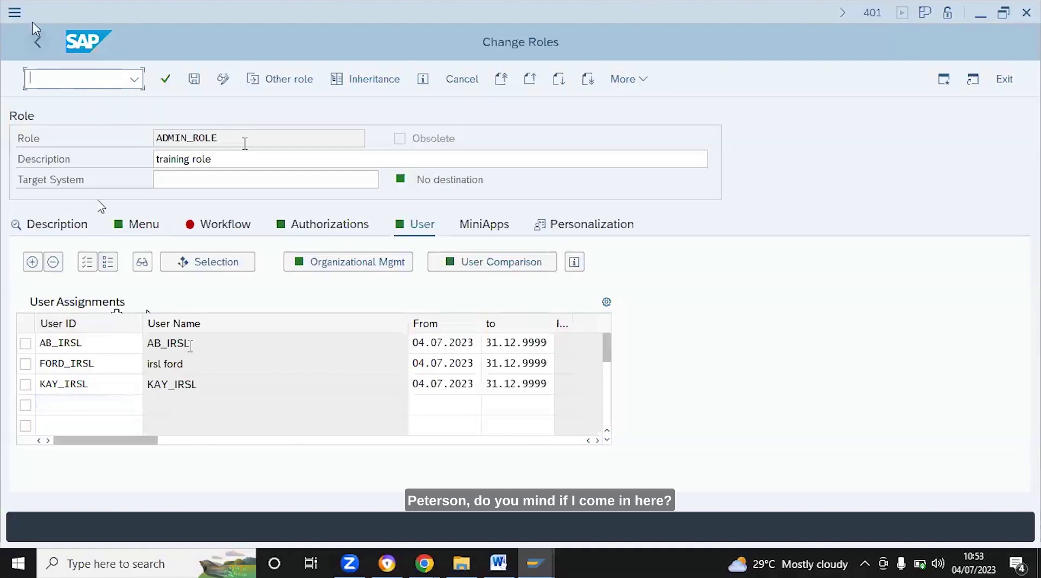
pyautogui.click(37, 44)
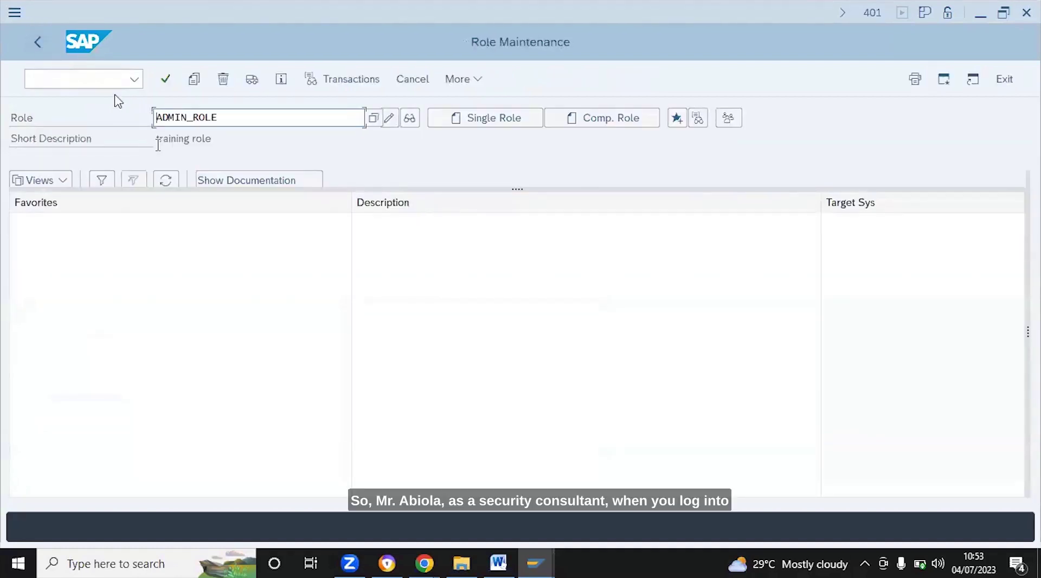
pyautogui.click(41, 43)
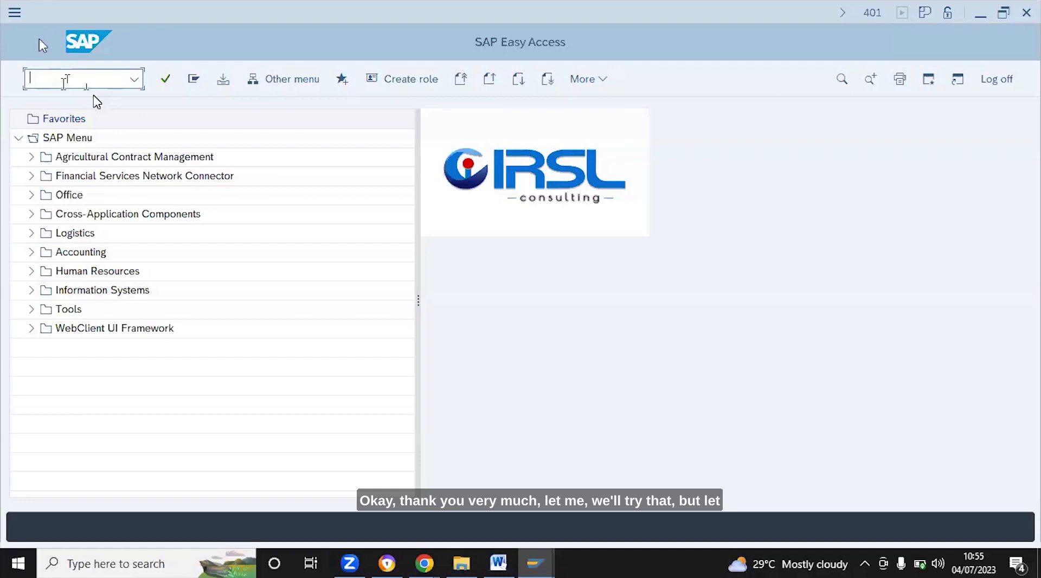
# Enter /n in the command field to end the Easy Access transaction
pyautogui.click(53, 76)
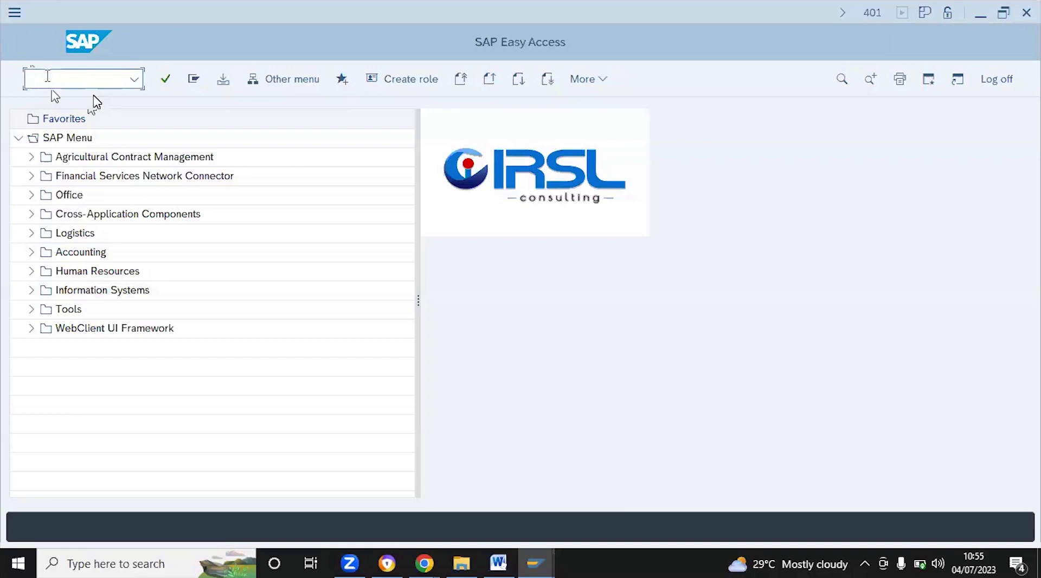
pyautogui.write('/n')
pyautogui.press('Return')
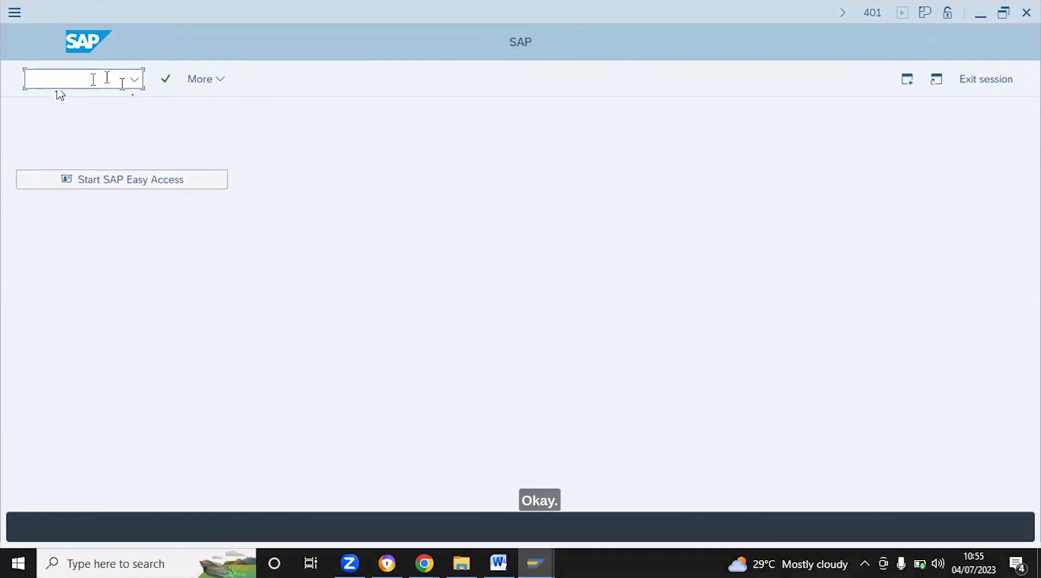
# On the SAP logon window, select client 401 from the client history
pyautogui.moveTo(534, 564)
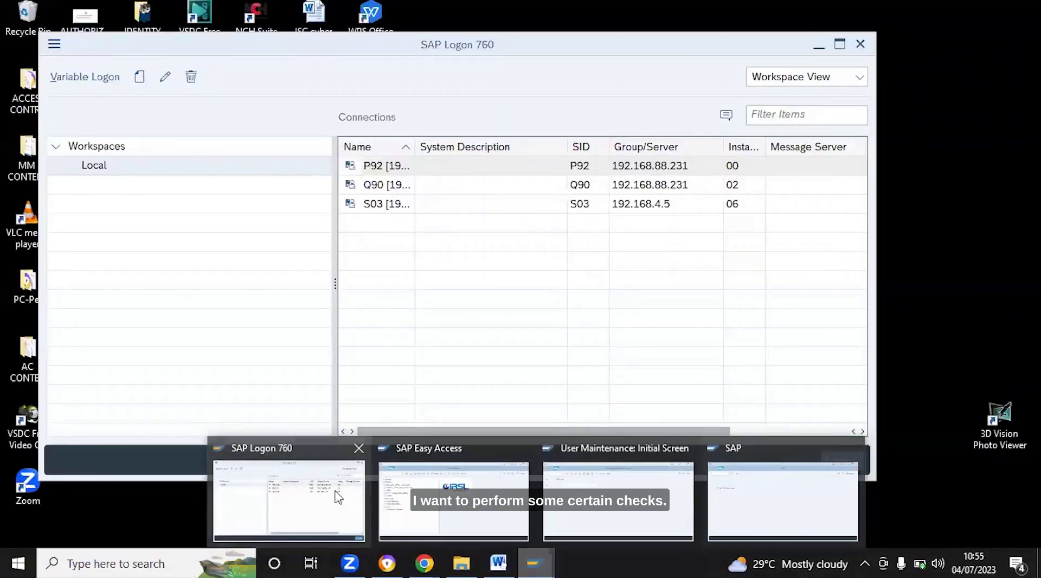
pyautogui.click(335, 495)
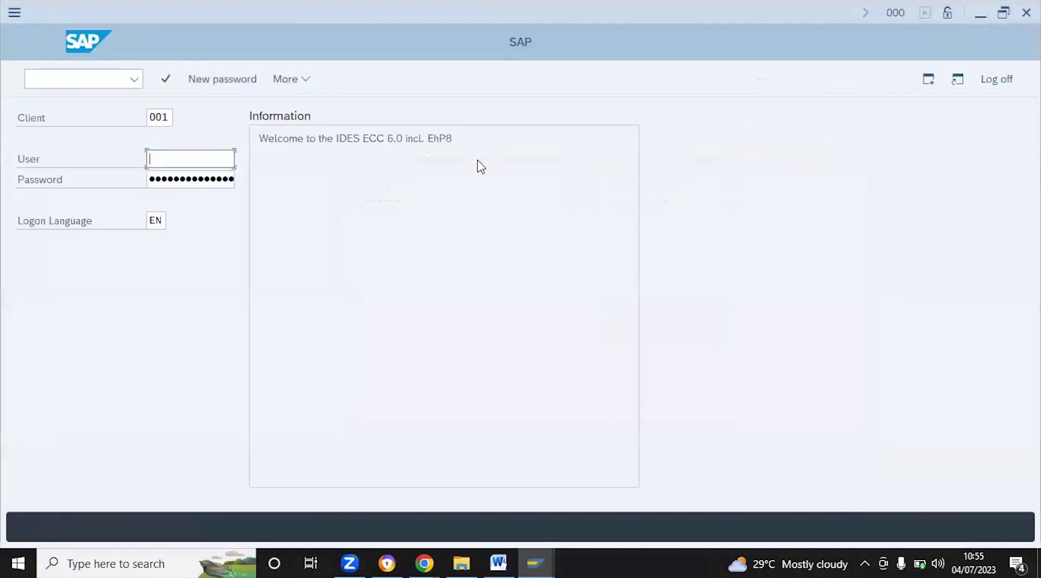
pyautogui.click(164, 117)
pyautogui.press('BackSpace')
pyautogui.press('BackSpace')
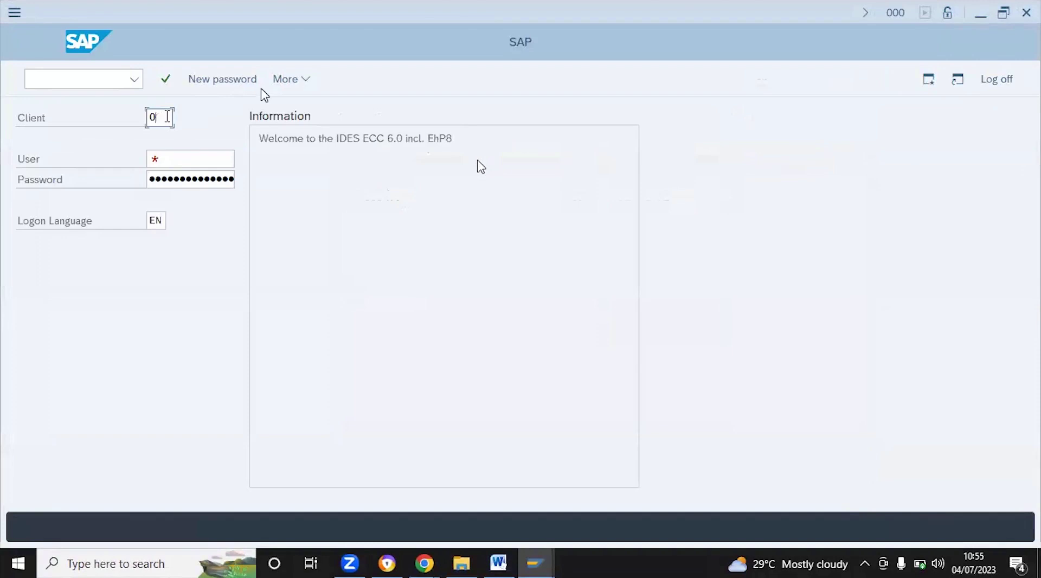
pyautogui.press('BackSpace')
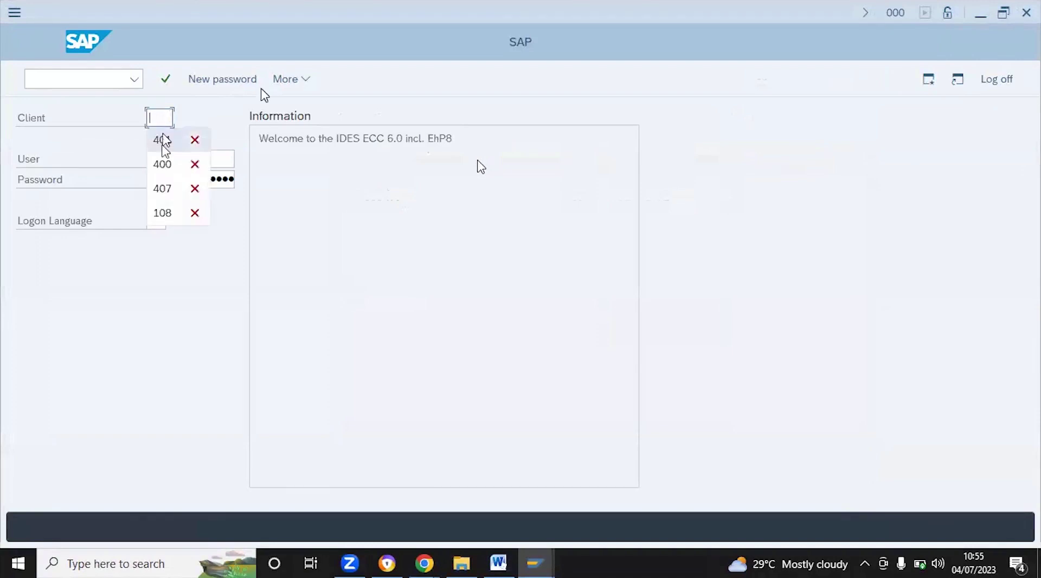
pyautogui.click(163, 141)
# Pick the restricted test user, enter its password and submit the logon
pyautogui.click(169, 159)
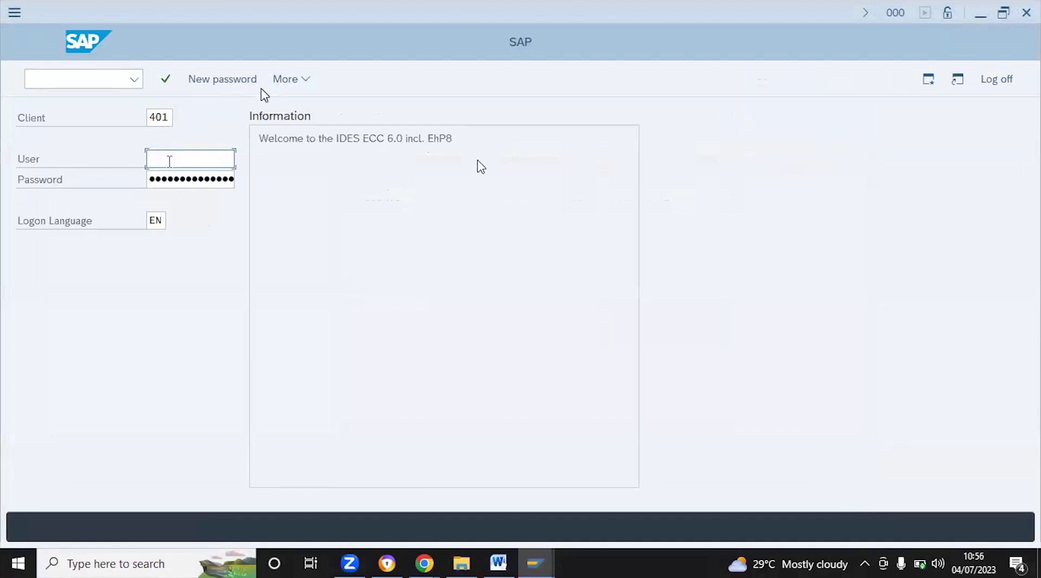
pyautogui.write('f')
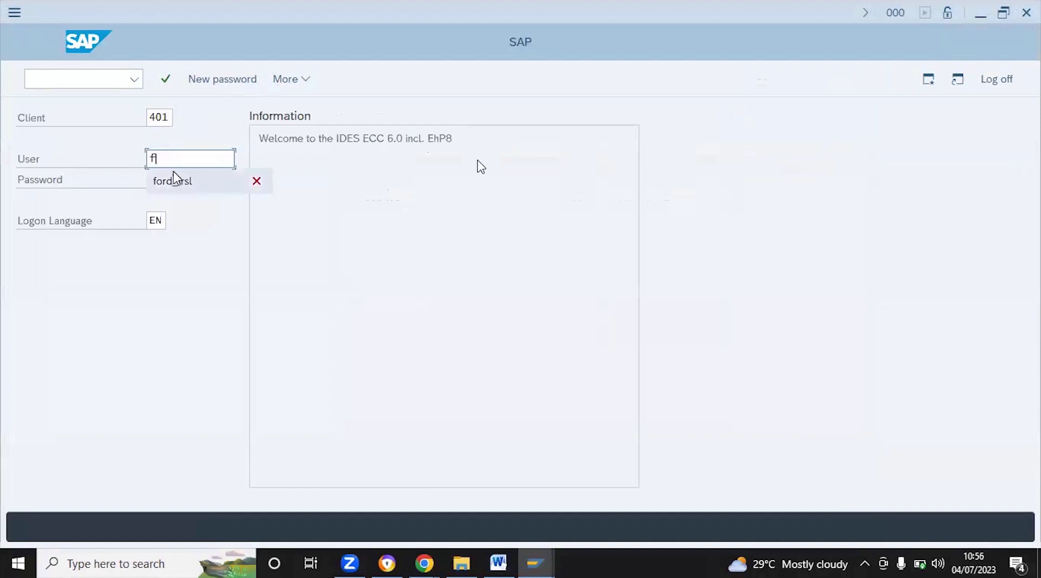
pyautogui.click(174, 163)
pyautogui.press('BackSpace')
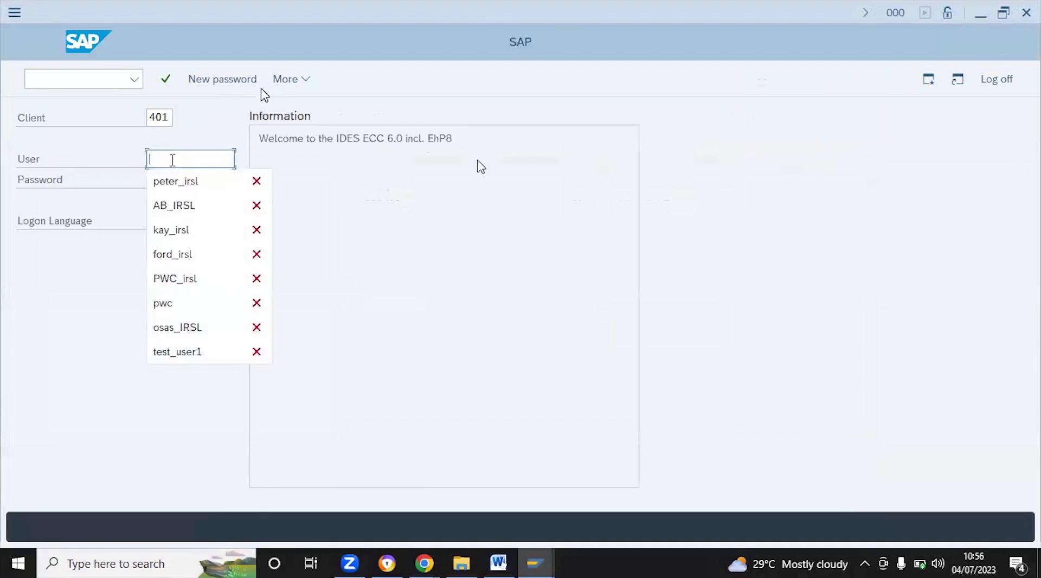
pyautogui.click(170, 205)
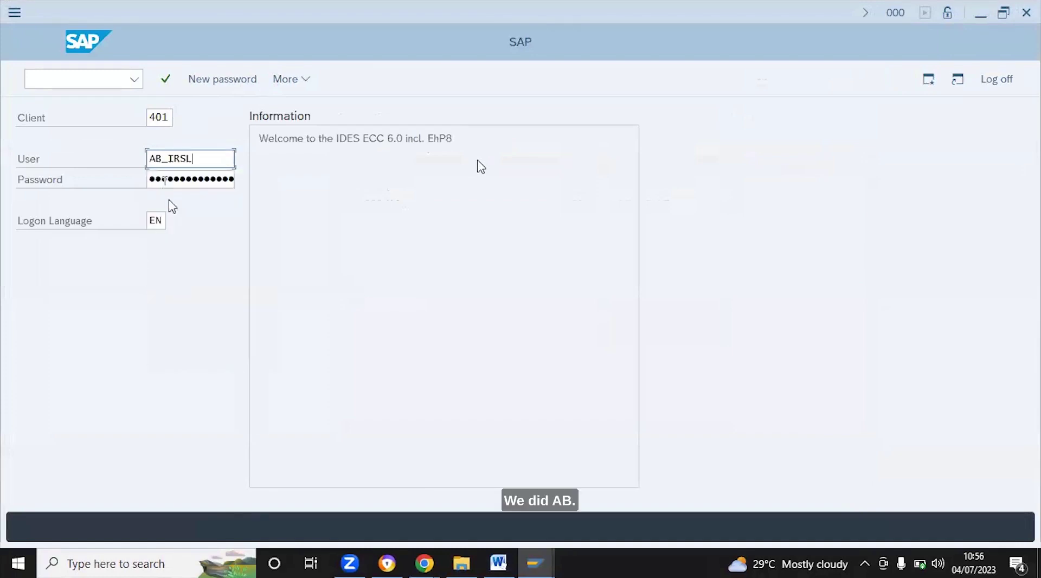
pyautogui.click(166, 178)
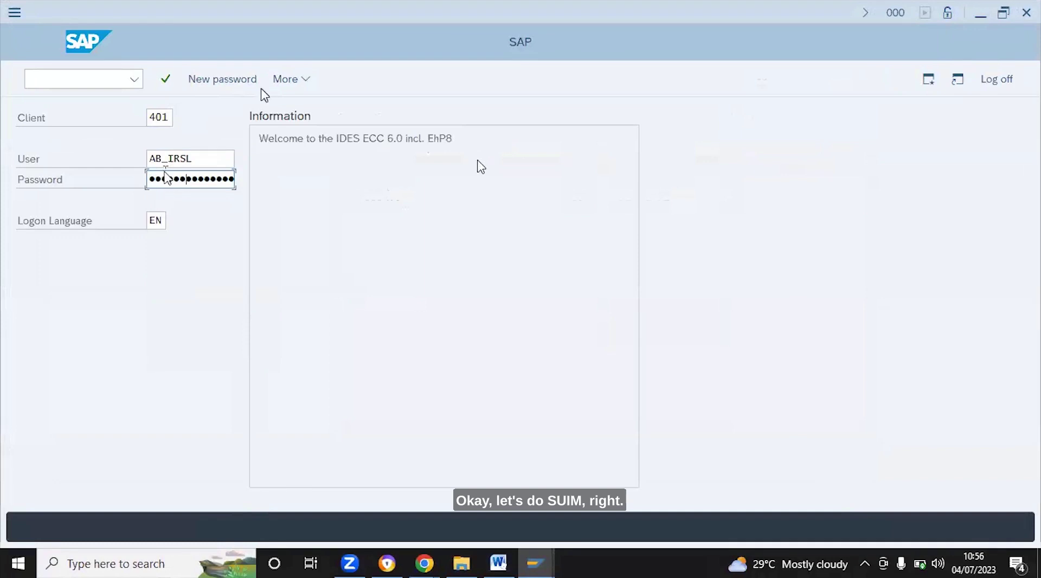
pyautogui.press('Return')
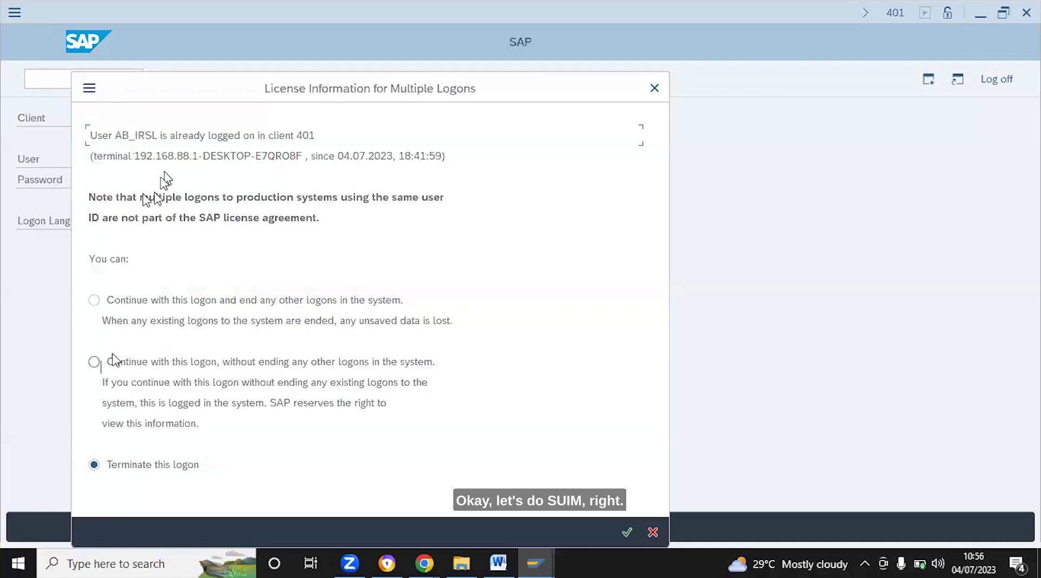
# Continue the logon by ending other sessions and dismiss the back-end session closed message
pyautogui.click(95, 302)
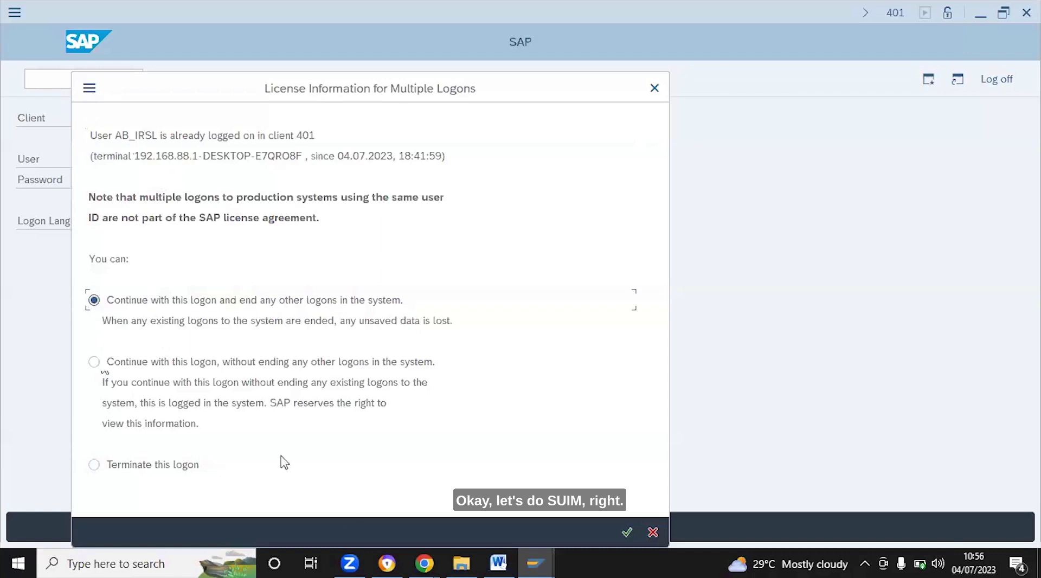
pyautogui.click(627, 532)
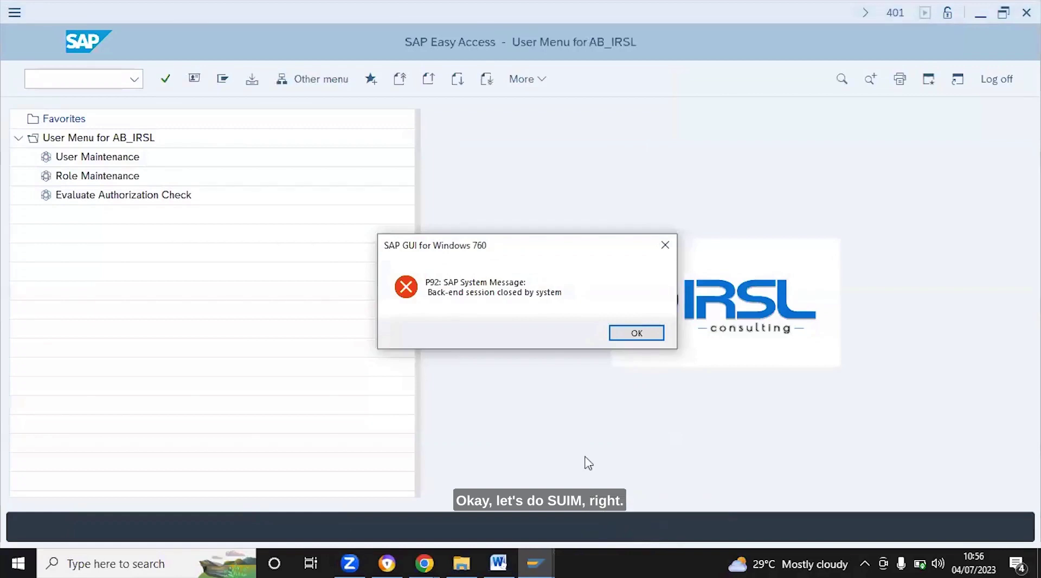
pyautogui.click(637, 333)
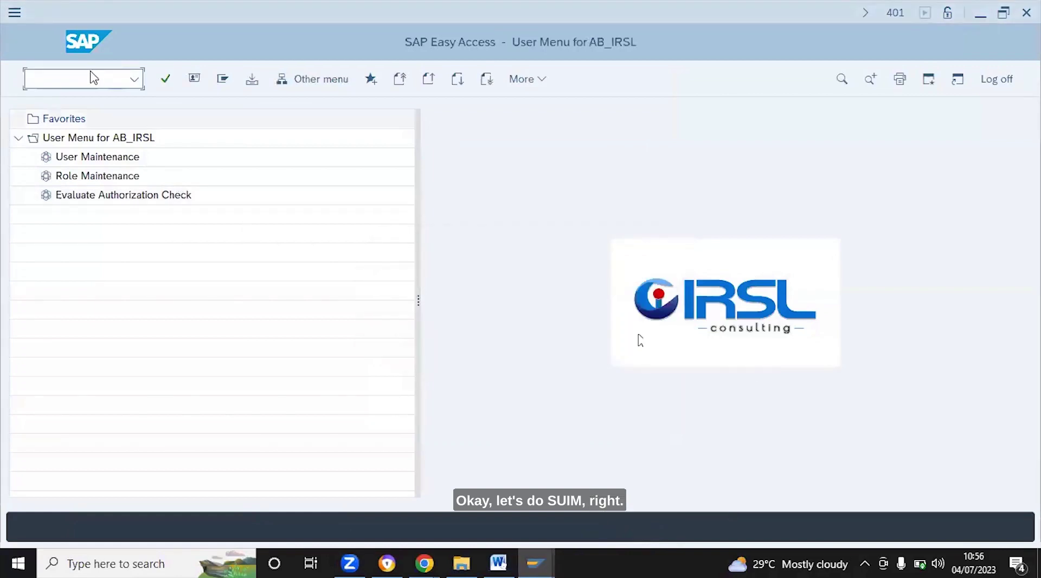
pyautogui.click(91, 79)
# Run suim as AB_IRSL and receive the not-authorized status message
pyautogui.write('suim')
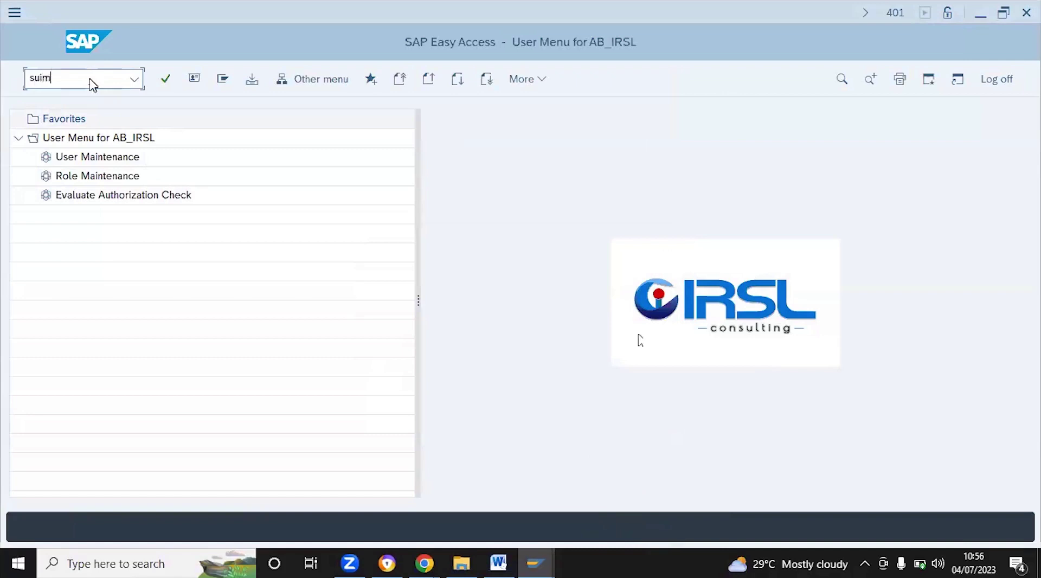
pyautogui.press('Return')
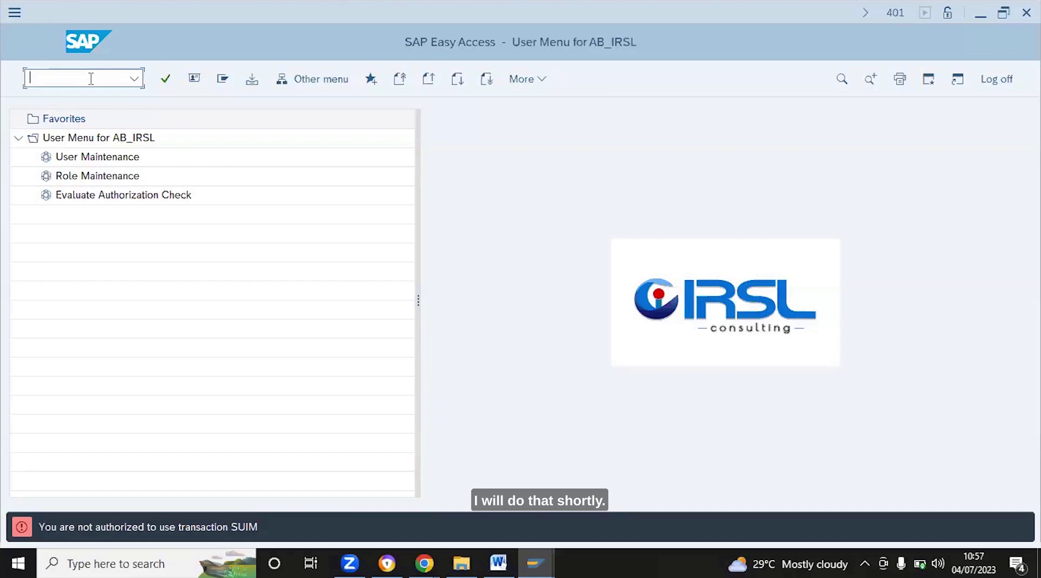
pyautogui.click(167, 79)
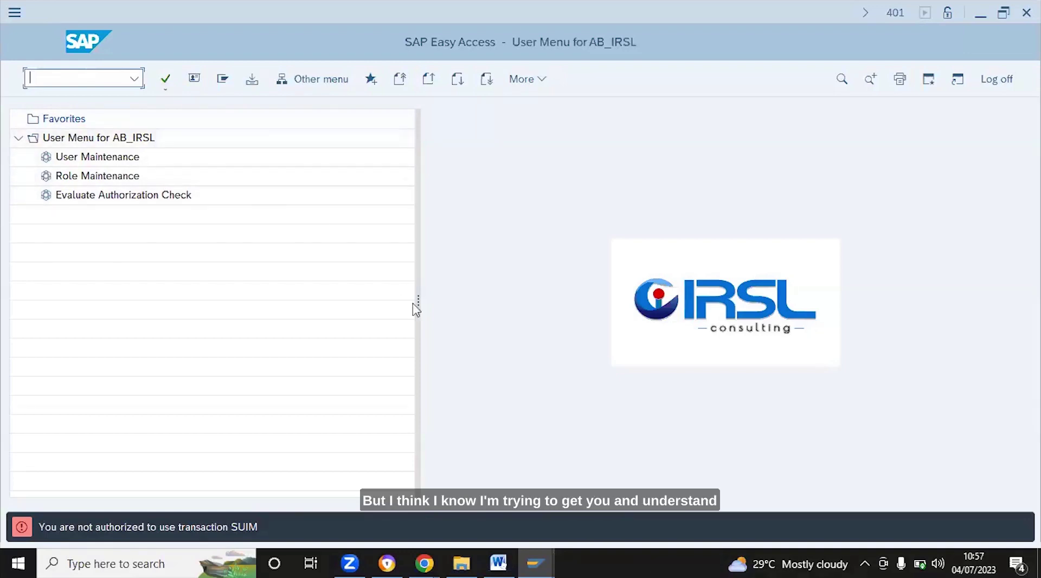
# Switch to the admin Easy Access session and run su24 for Maintain Authorization Default Values
pyautogui.click(534, 564)
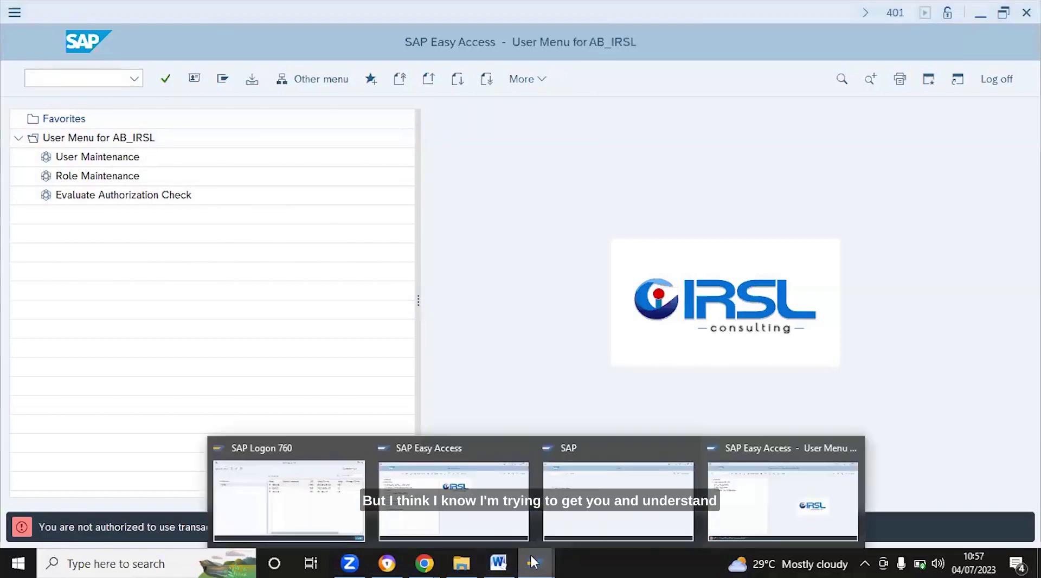
pyautogui.moveTo(662, 515)
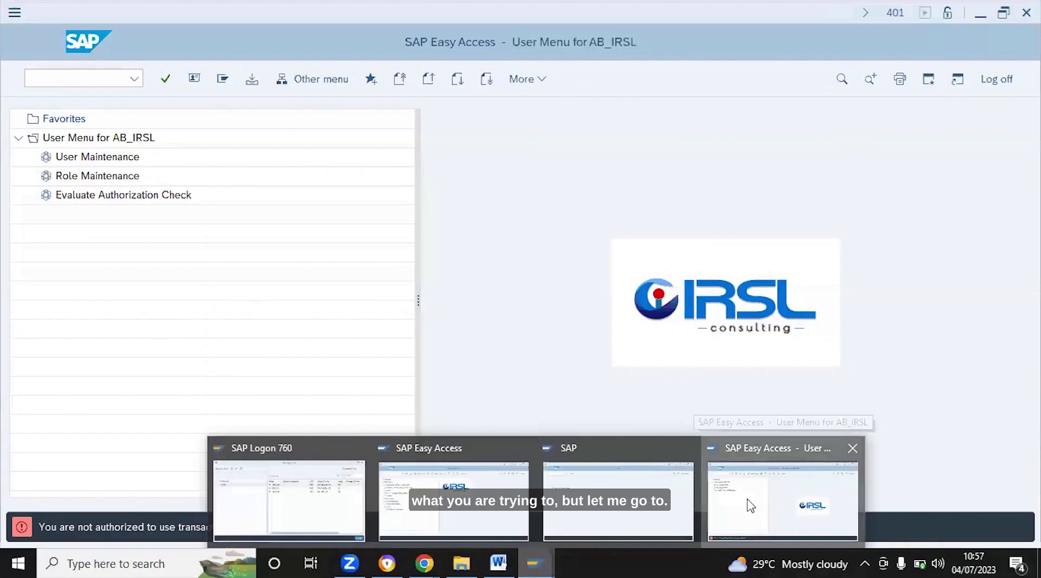
pyautogui.click(750, 504)
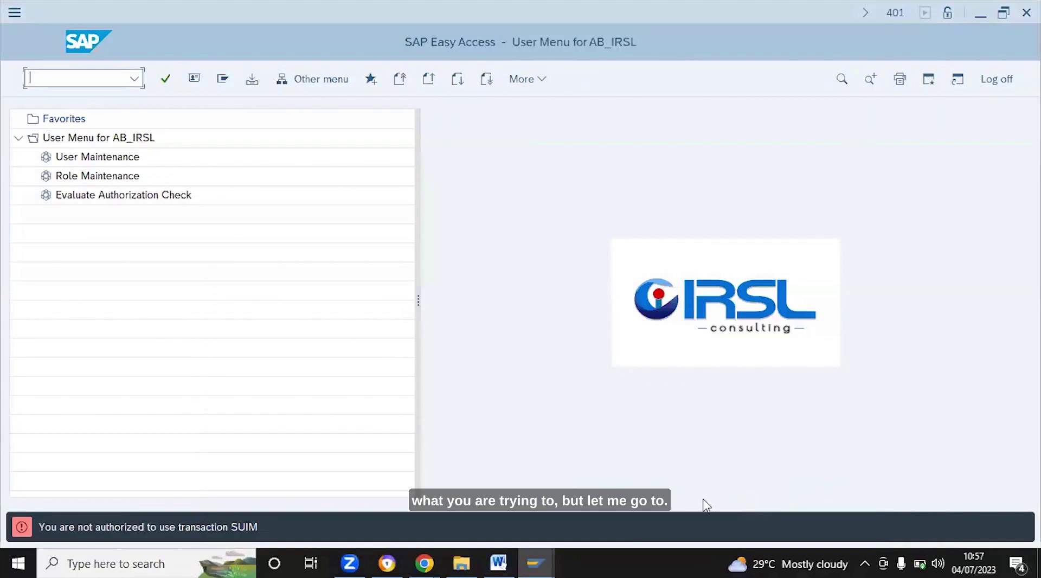
pyautogui.click(535, 564)
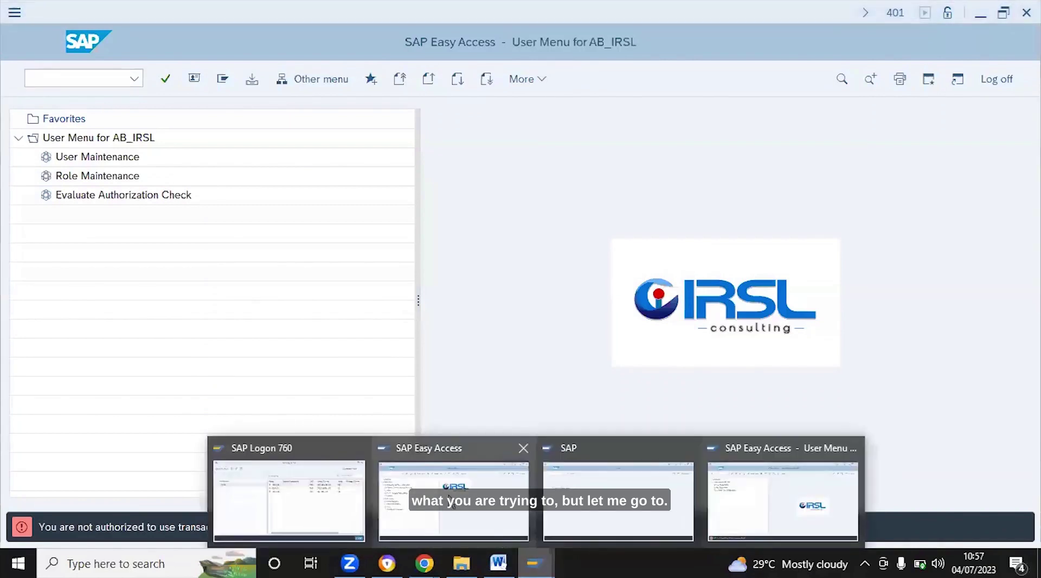
pyautogui.click(454, 504)
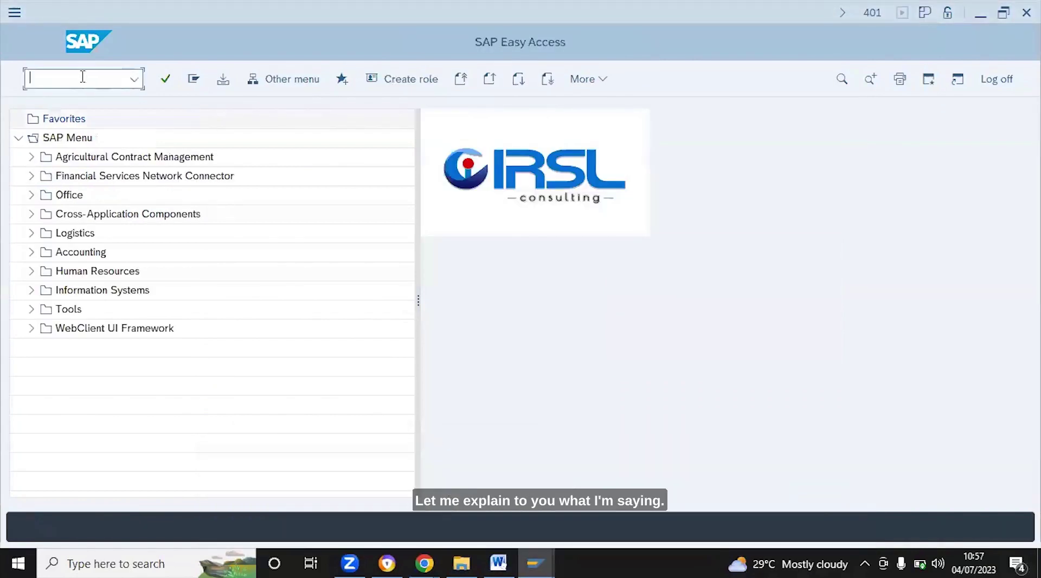
pyautogui.write('su')
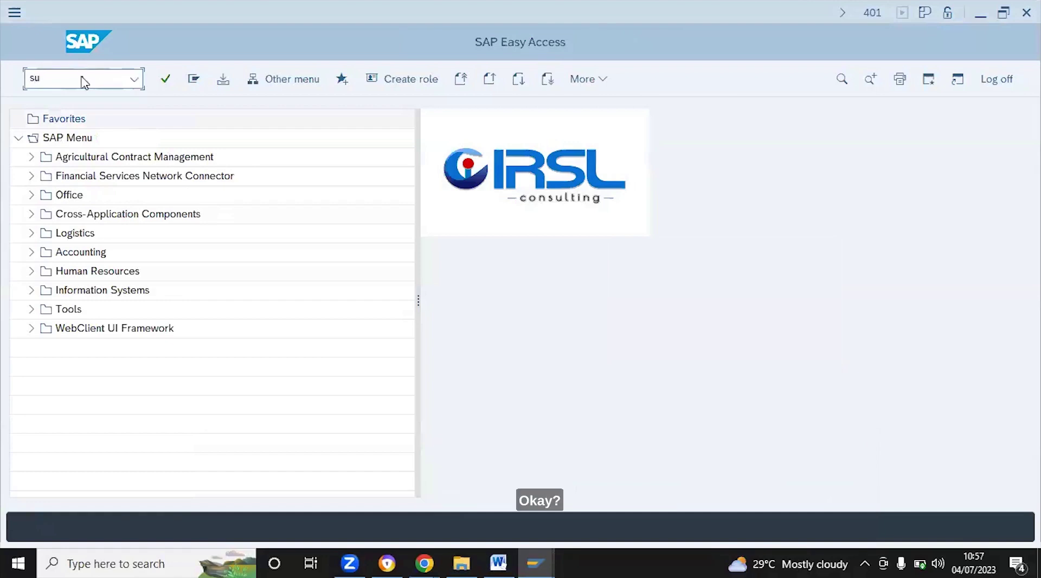
pyautogui.write('24')
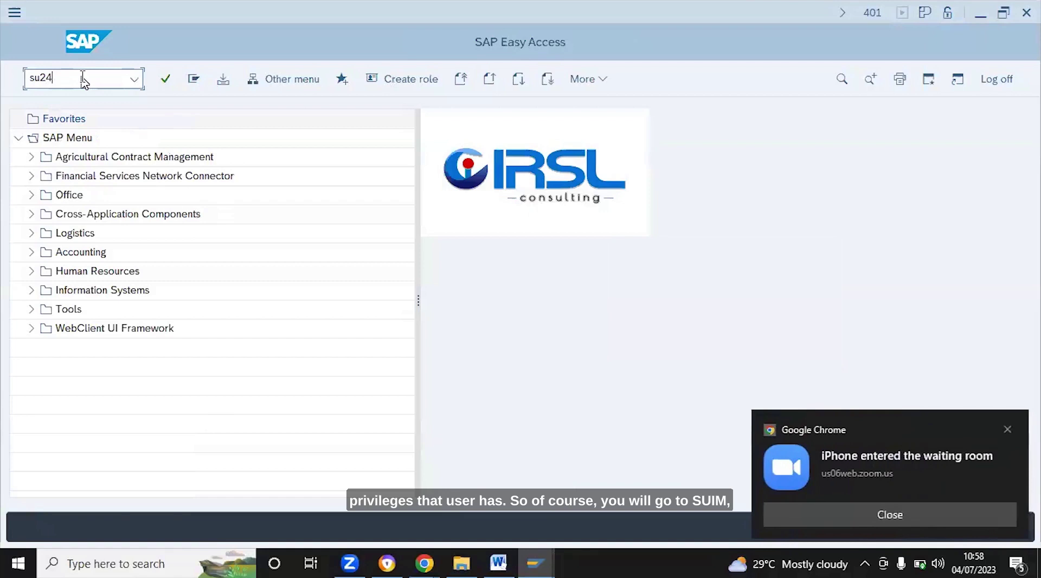
pyautogui.press('Return')
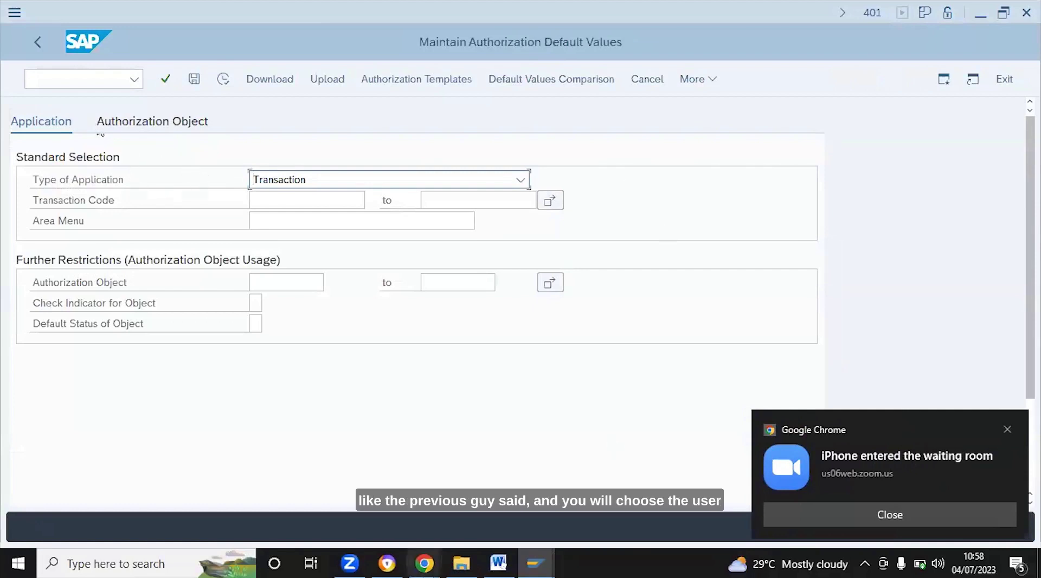
# Bring up the Zoom meeting and close and reopen its chat to show the SUIM tip
pyautogui.moveTo(425, 564)
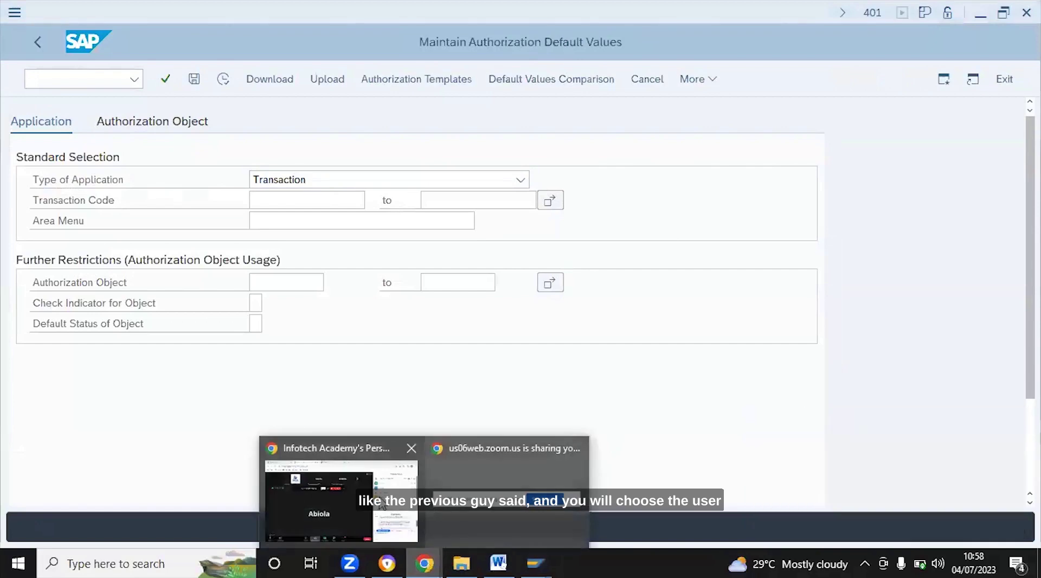
pyautogui.moveTo(356, 502)
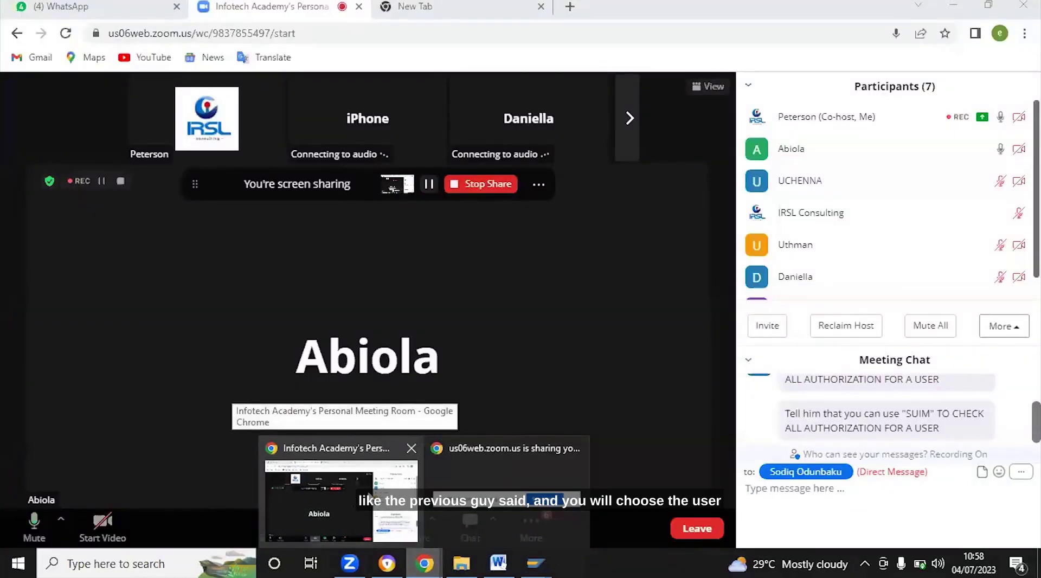
pyautogui.moveTo(548, 504)
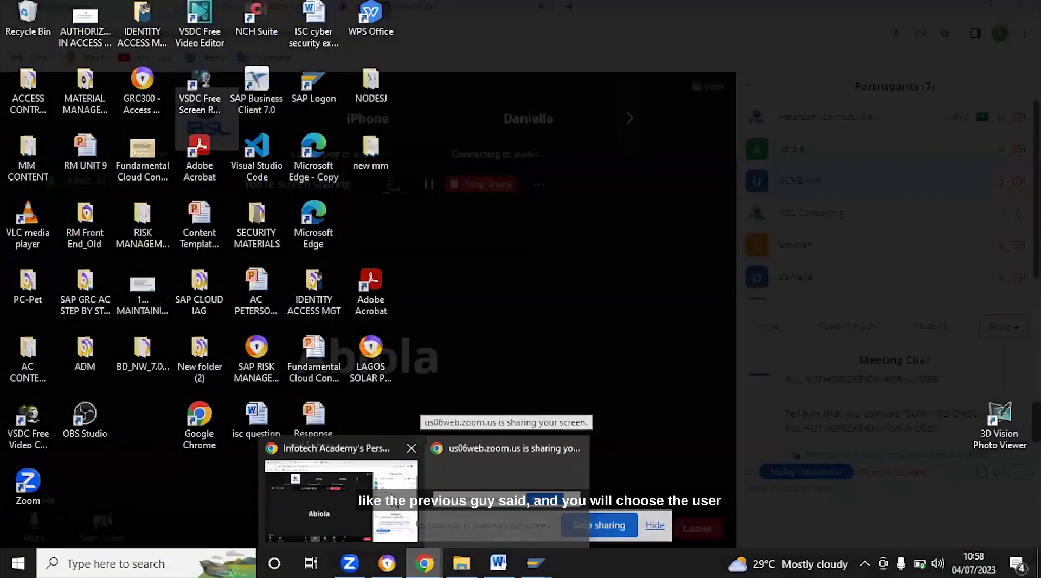
pyautogui.click(341, 498)
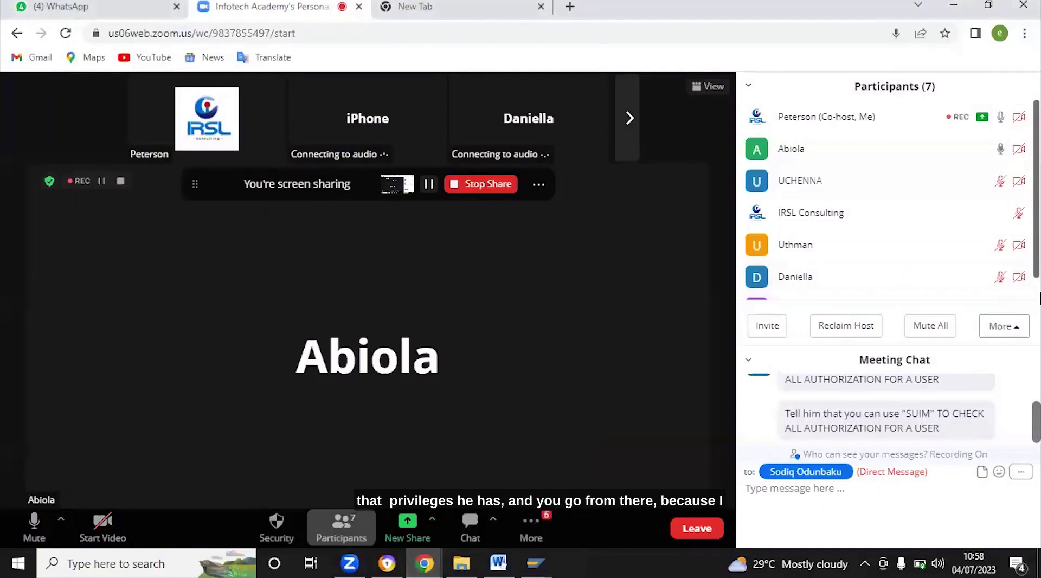
pyautogui.scroll(-1, 1039, 297)
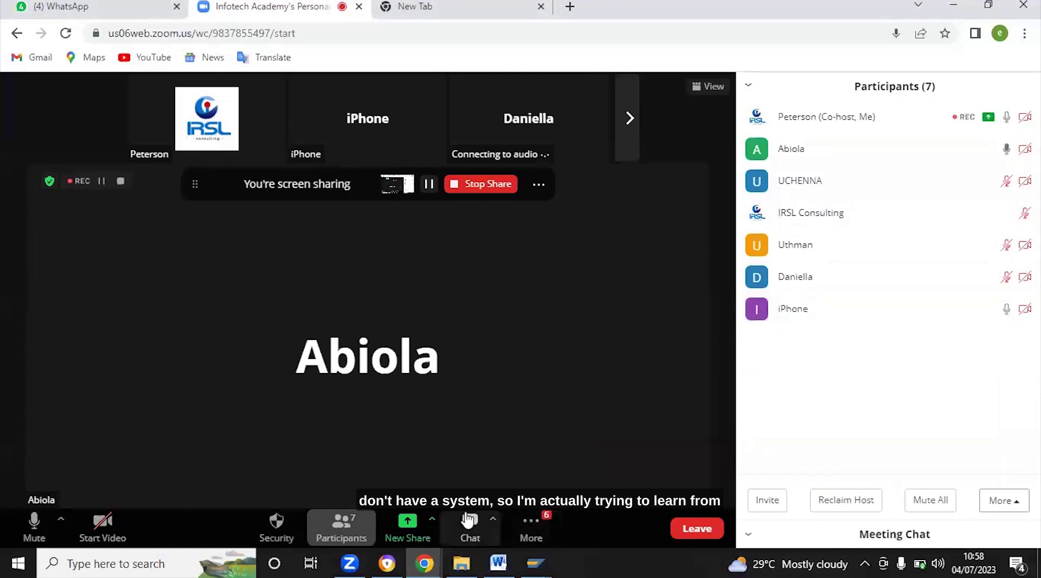
pyautogui.click(467, 521)
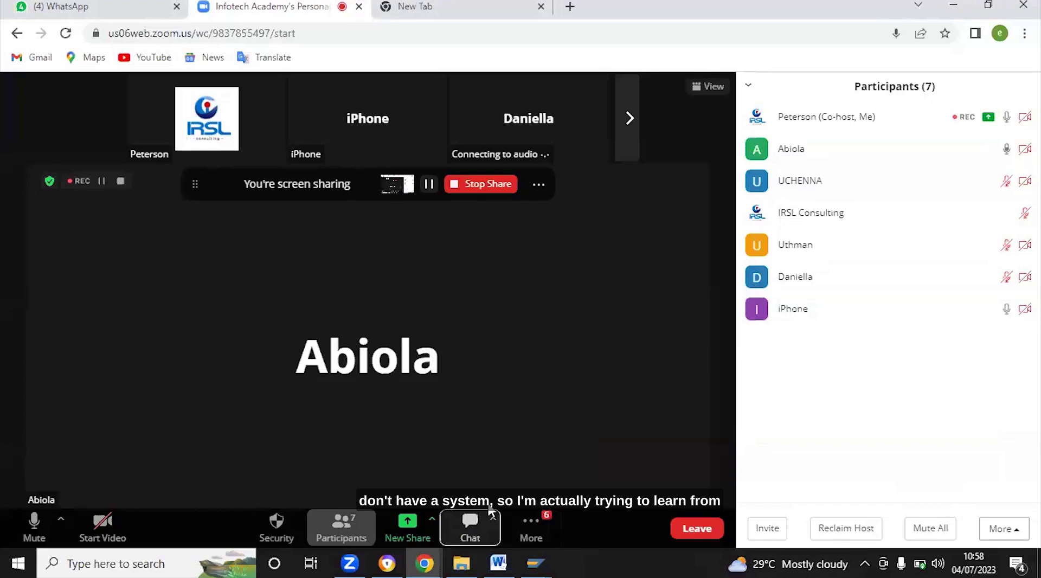
pyautogui.click(470, 522)
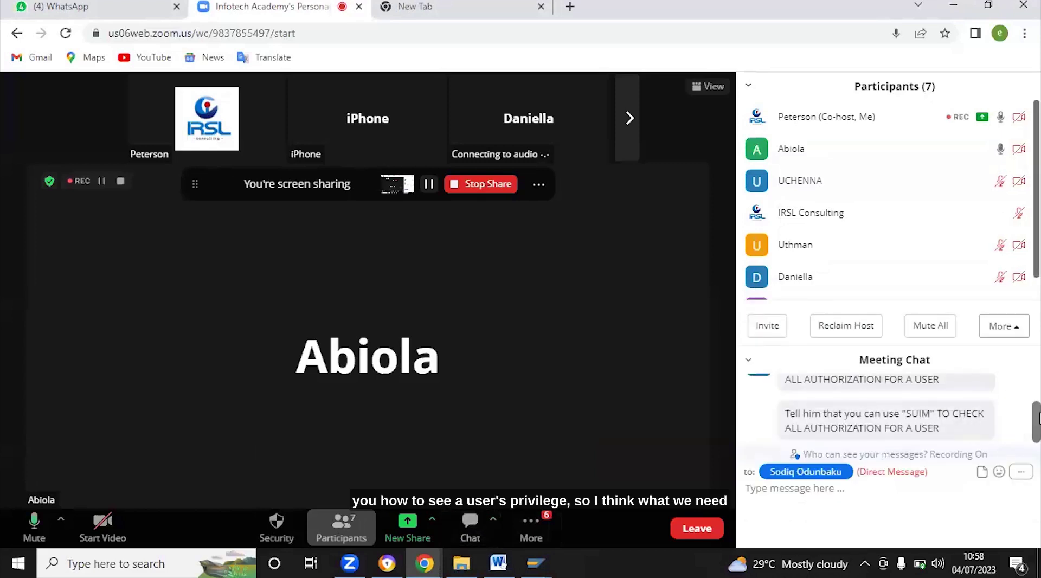
pyautogui.moveTo(1038, 417); pyautogui.dragTo(1038, 424)
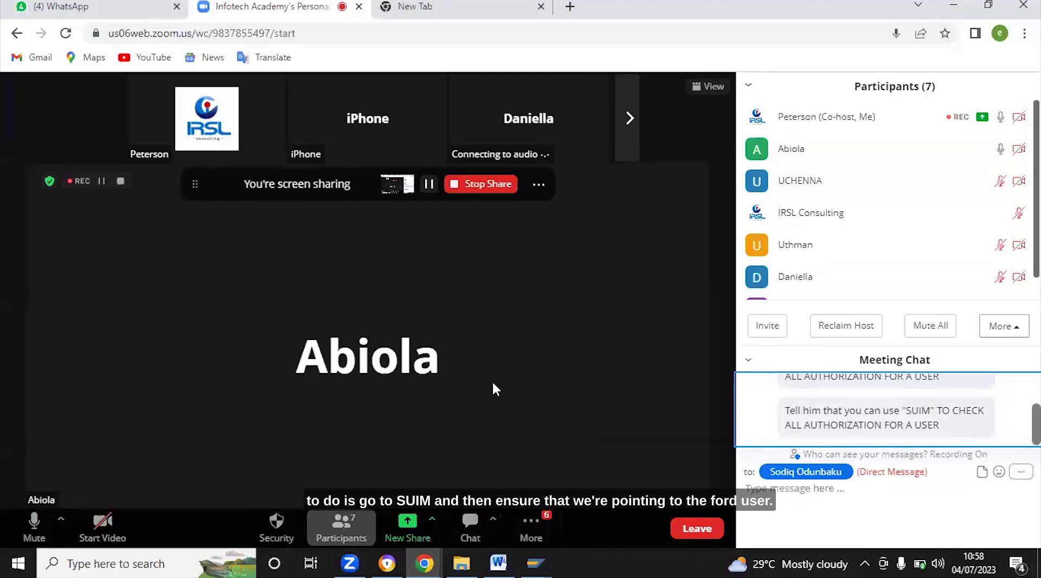
pyautogui.click(512, 350)
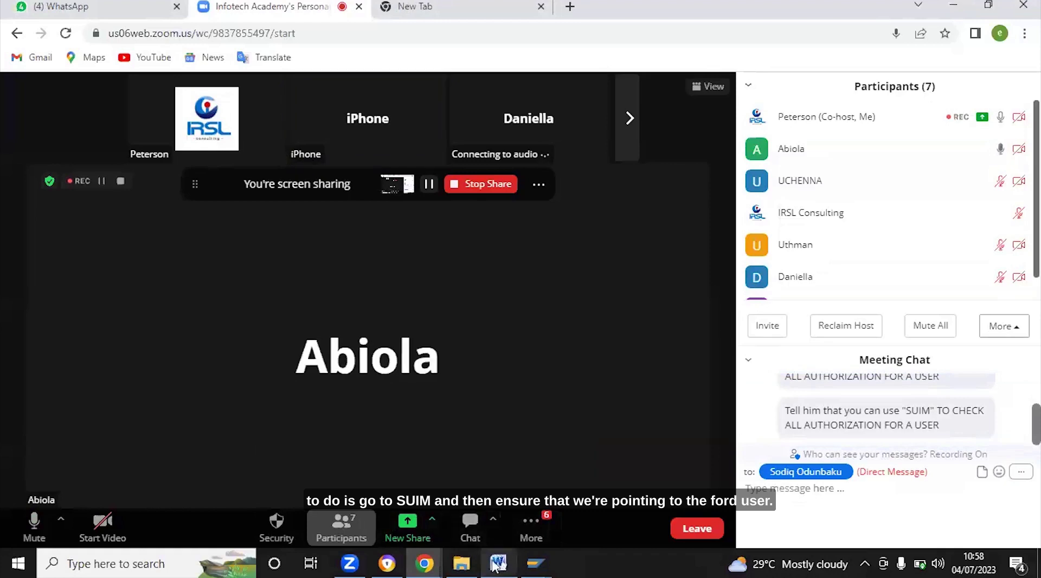
pyautogui.click(535, 563)
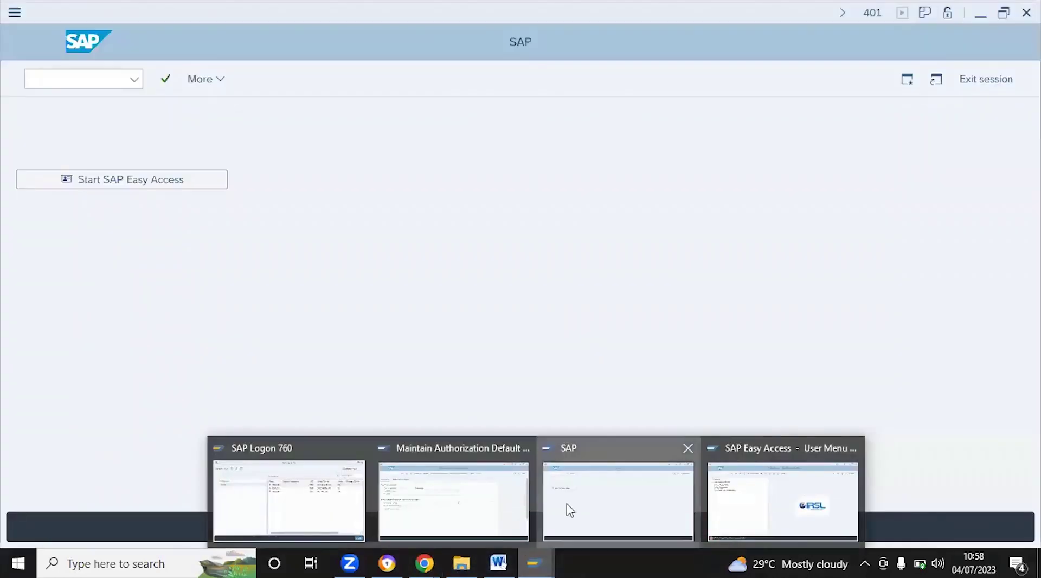
# Bring the Maintain Authorization Default Values window to the front from the taskbar
pyautogui.click(566, 509)
pyautogui.moveTo(540, 566)
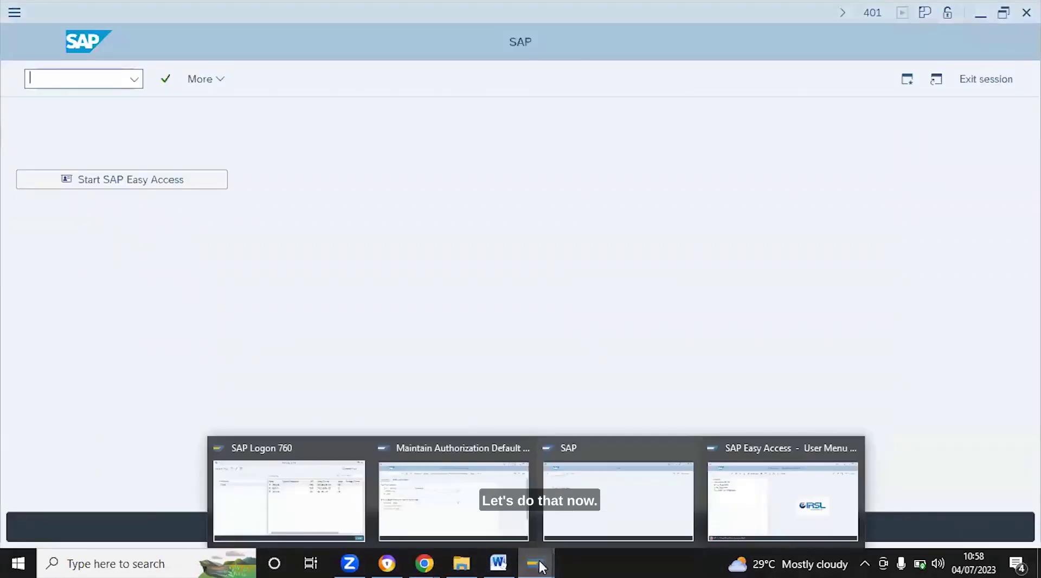
pyautogui.moveTo(540, 566)
pyautogui.mouseDown()
pyautogui.moveTo(721, 524)
pyautogui.moveTo(553, 568)
pyautogui.mouseUp()
pyautogui.moveTo(535, 564)
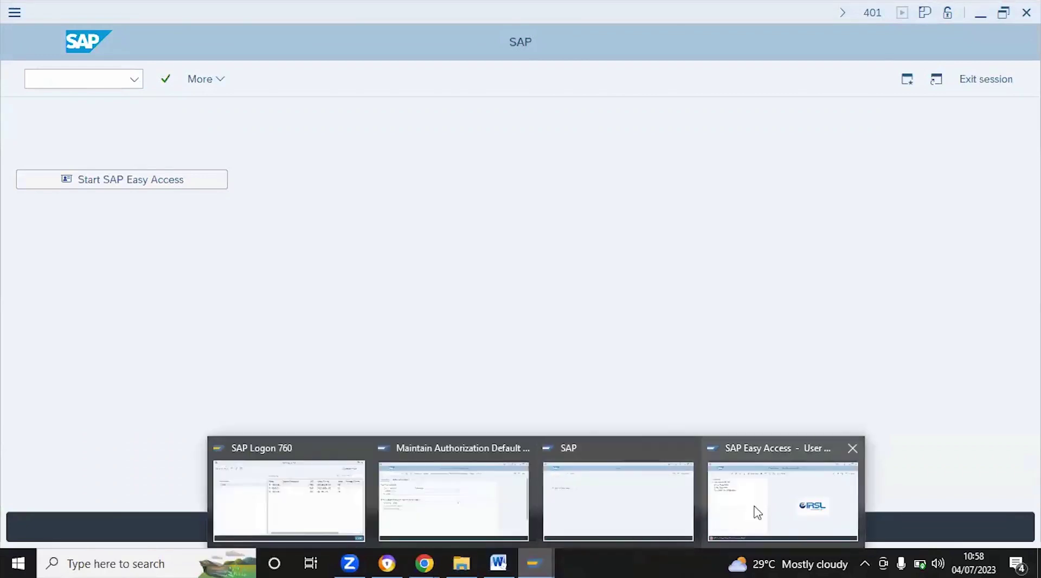
pyautogui.click(758, 511)
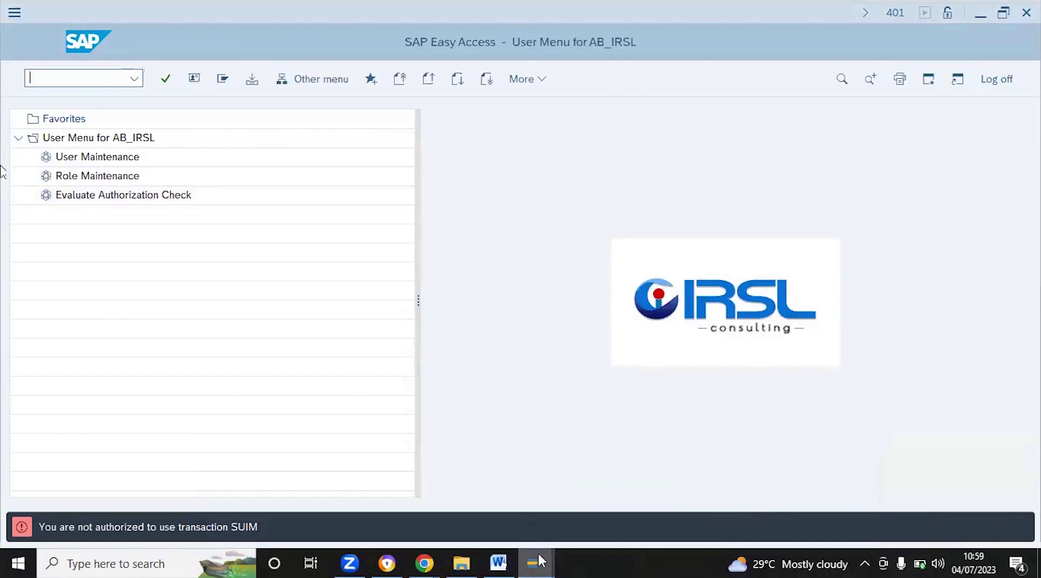
pyautogui.moveTo(537, 564)
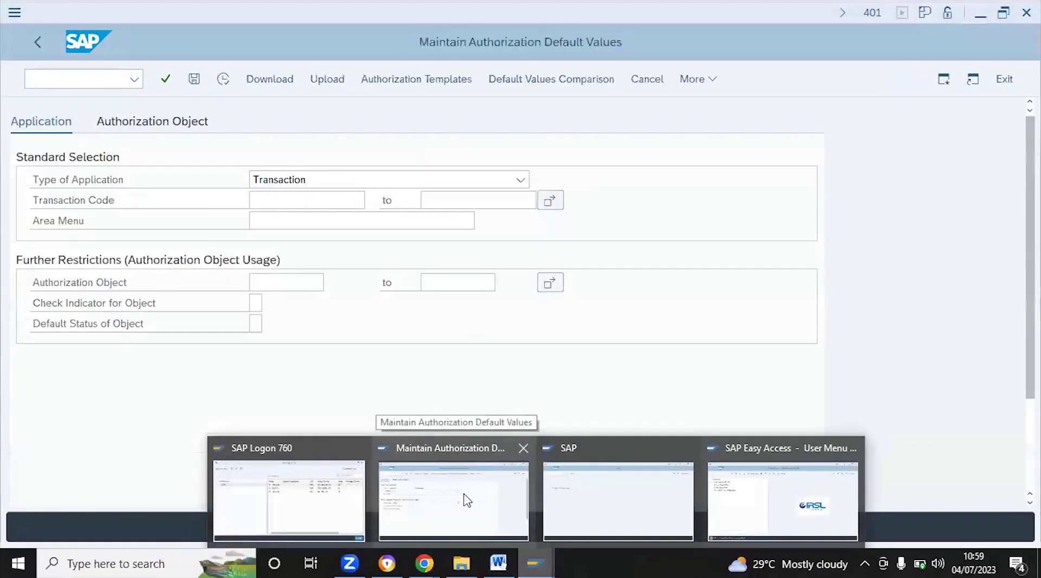
pyautogui.click(465, 497)
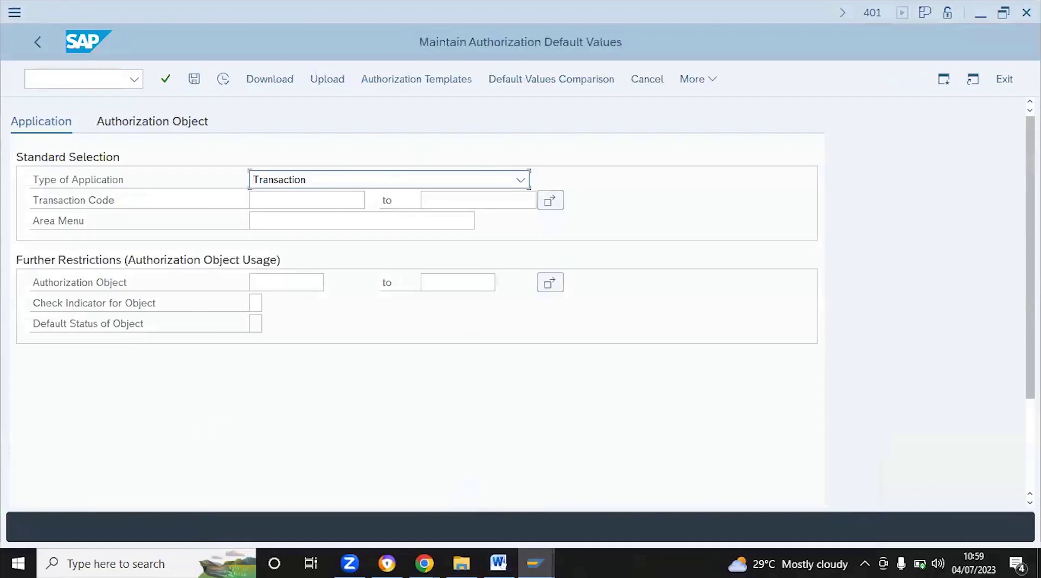
# Enter /n to return to the Easy Access menu, then type suim
pyautogui.click(49, 76)
pyautogui.write('s')
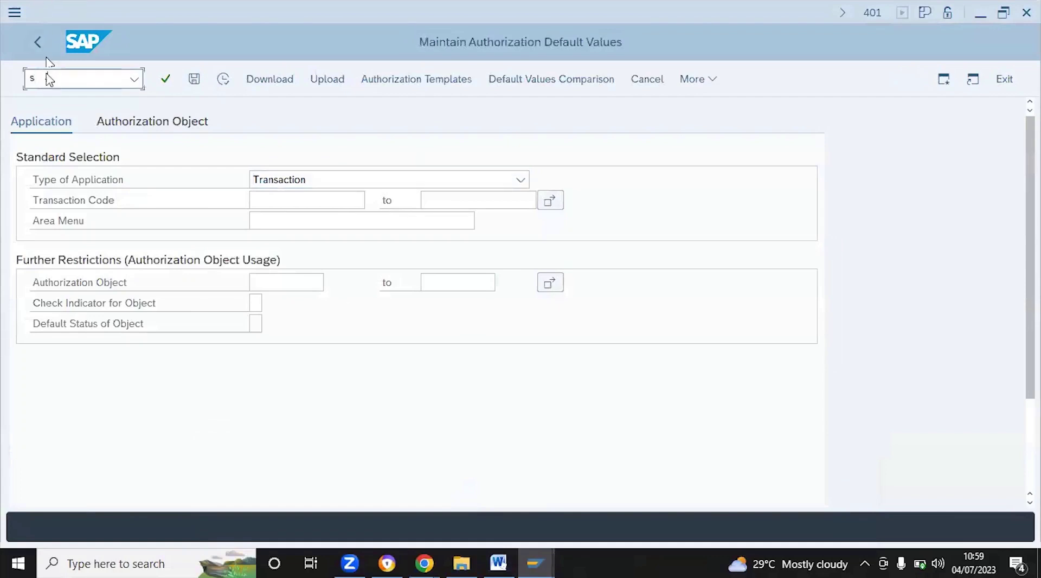
pyautogui.press('BackSpace')
pyautogui.write('/n')
pyautogui.press('Return')
pyautogui.write('suim')
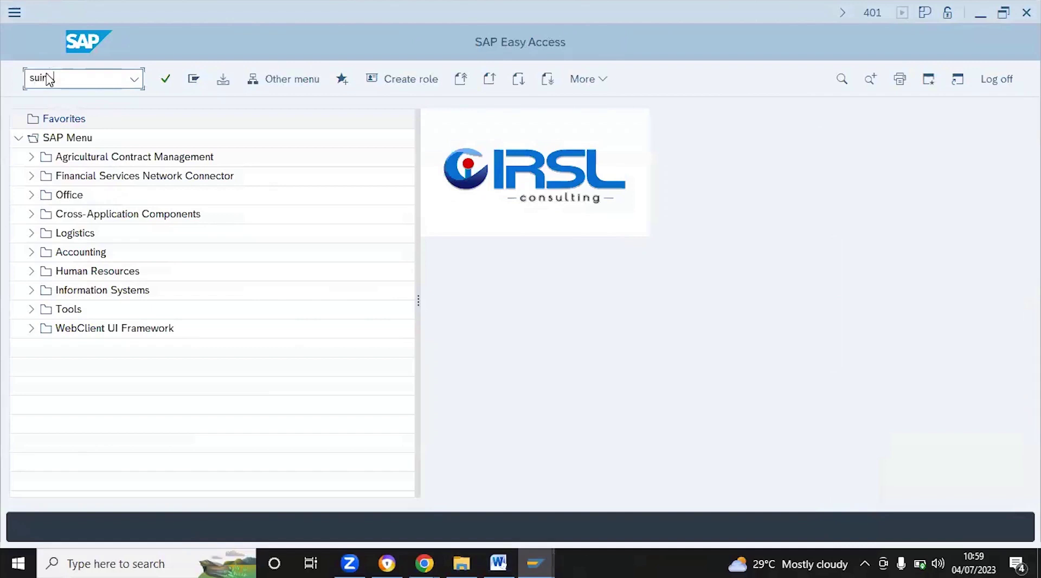
# Open SUIM and expand its User, Roles, Authorizations and Transactions report branches
pyautogui.press('Return')
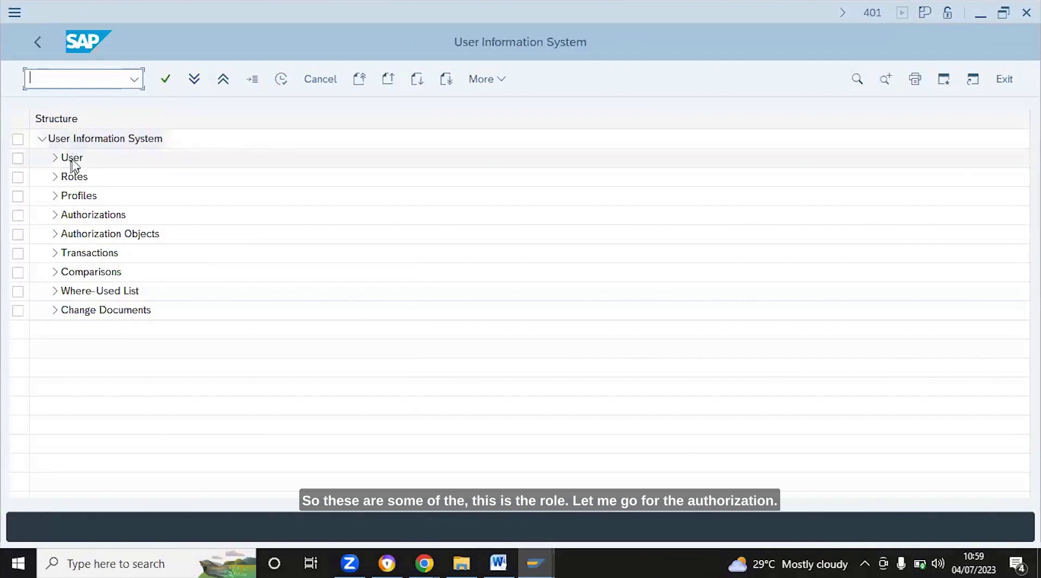
pyautogui.click(55, 159)
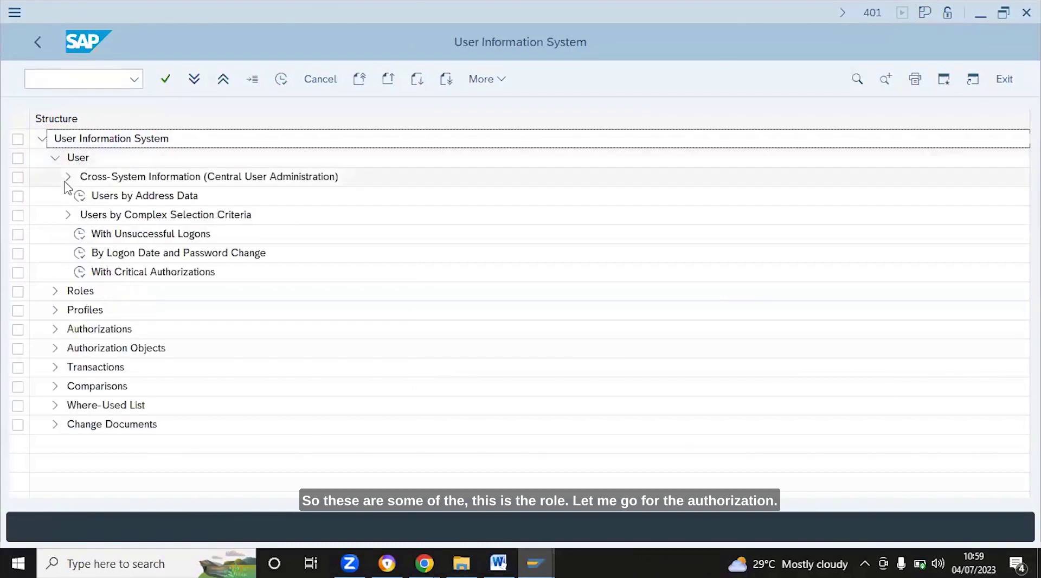
pyautogui.click(56, 291)
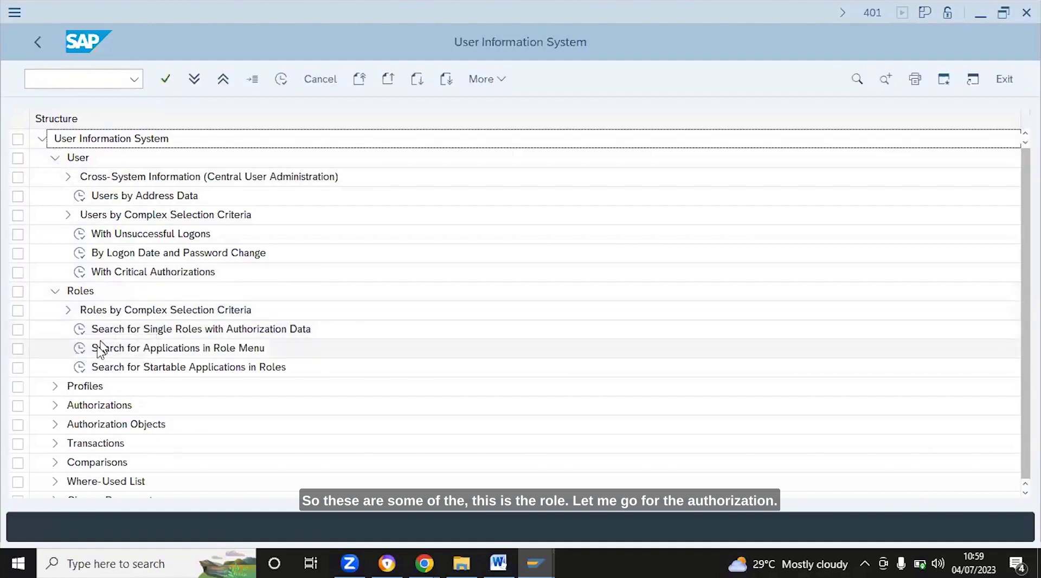
pyautogui.click(55, 405)
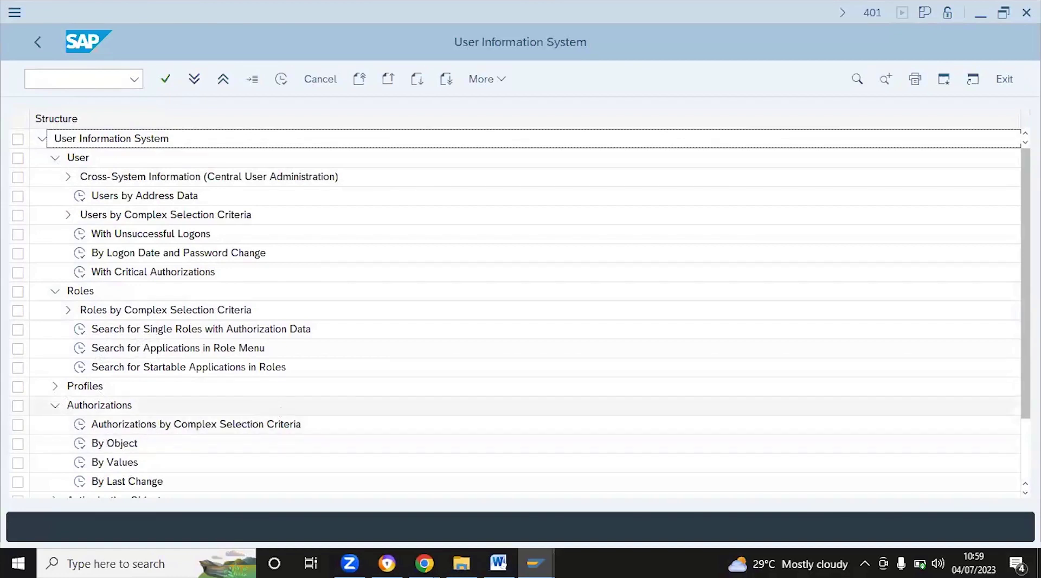
pyautogui.click(278, 404)
pyautogui.press('Down')
pyautogui.press('Down')
pyautogui.press('Down')
pyautogui.press('Down')
pyautogui.press('Down')
pyautogui.press('Down')
pyautogui.press('Down')
pyautogui.press('Down')
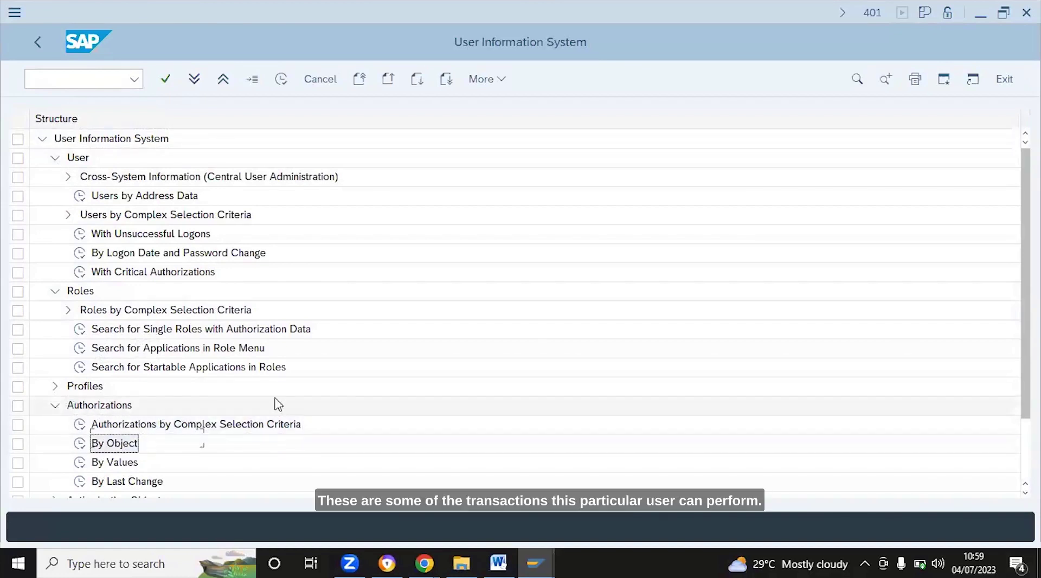
pyautogui.press('Down')
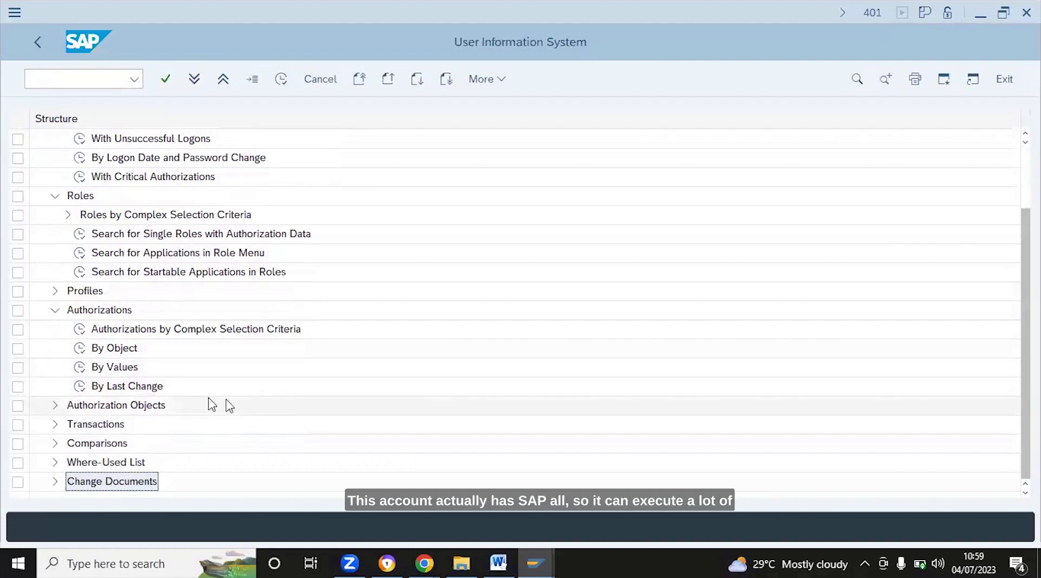
pyautogui.click(59, 424)
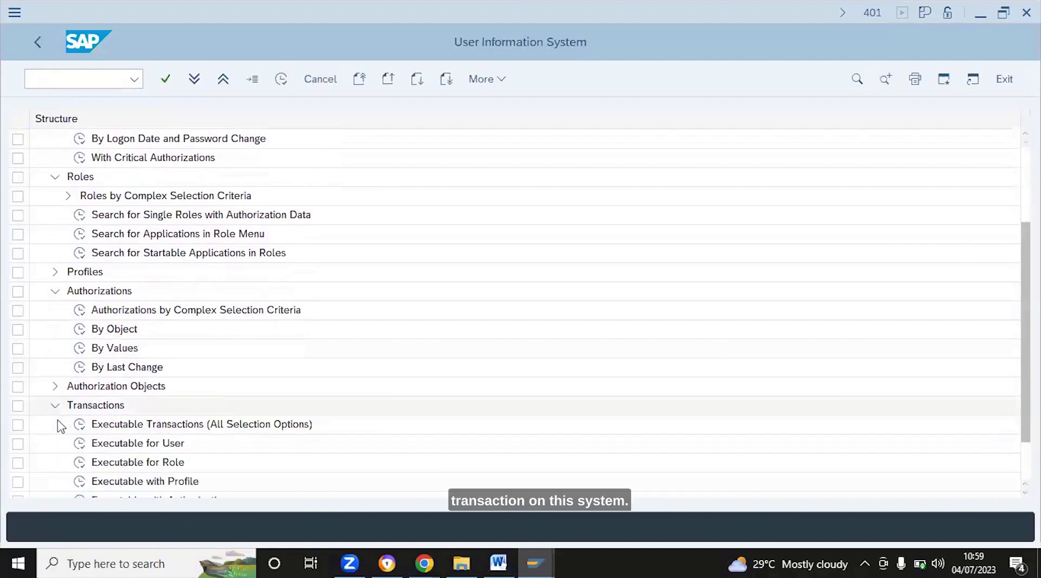
pyautogui.click(157, 481)
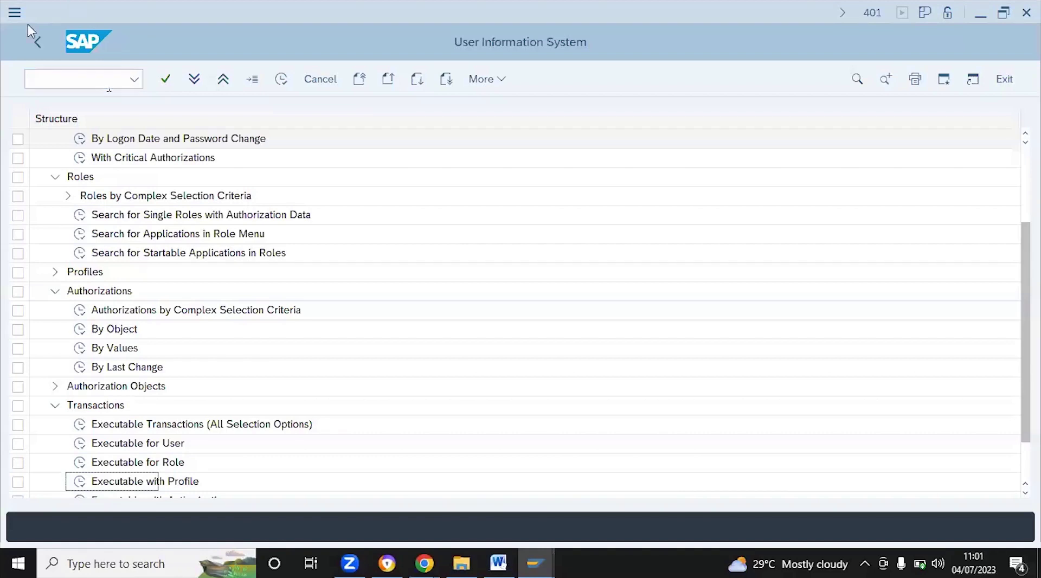
# Return to SAP Easy Access, rerun transaction suim, and expand only the User report branch
pyautogui.click(39, 44)
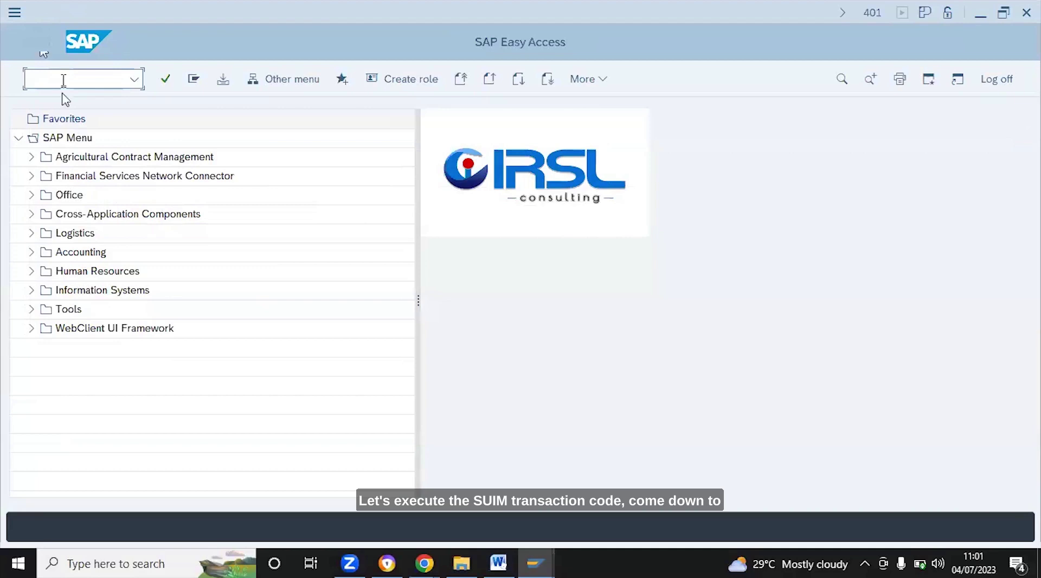
pyautogui.write('suim')
pyautogui.press('Return')
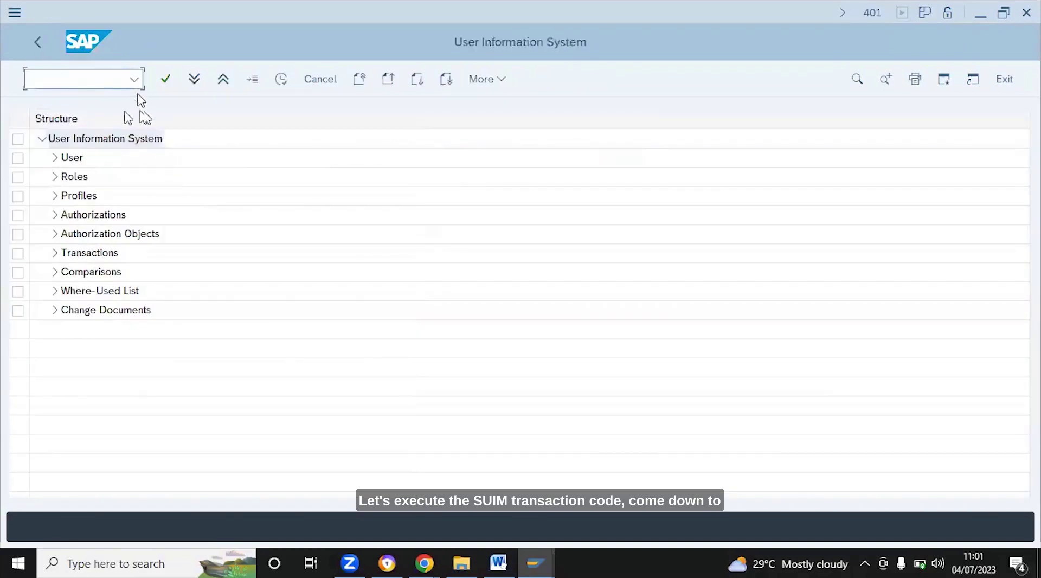
pyautogui.click(54, 158)
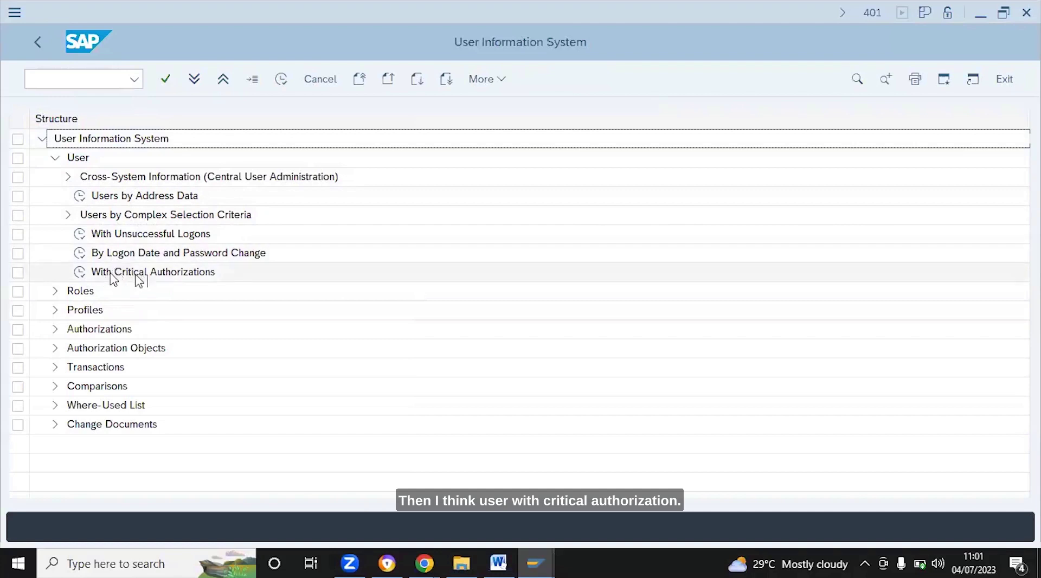
# Launch the With Critical Authorizations report under User and put the cursor in its User field
pyautogui.doubleClick(82, 273)
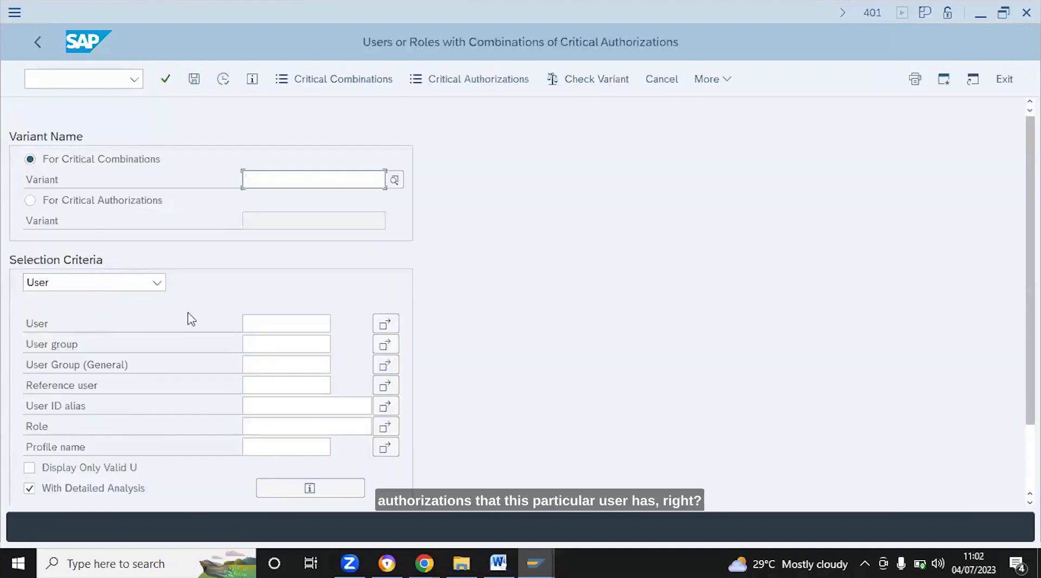
pyautogui.click(251, 320)
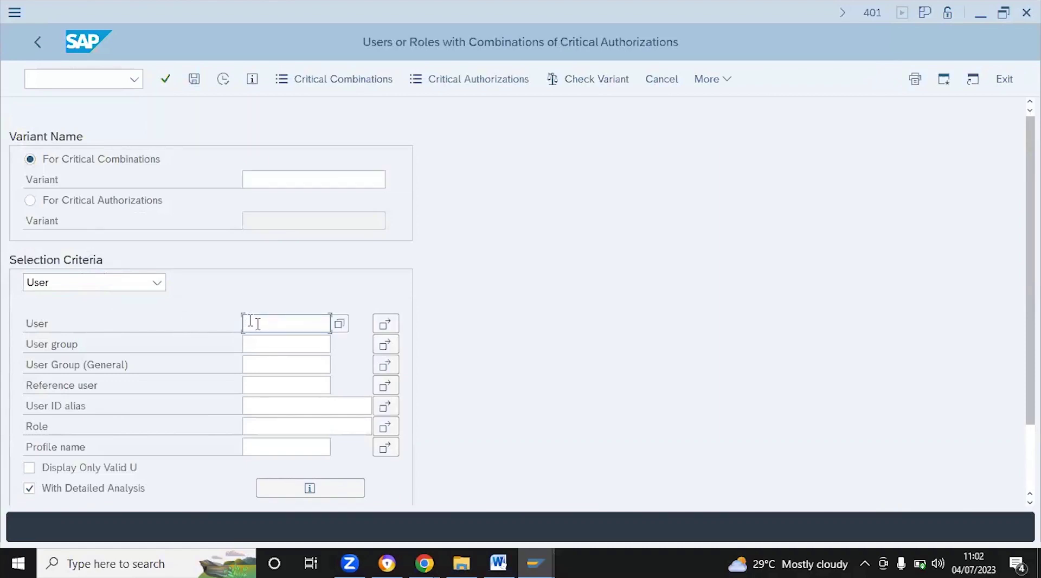
# Go back to the SUIM tree, expand Authorizations, and check the transaction code behind Authorizations by Complex Selection Criteria
pyautogui.click(39, 46)
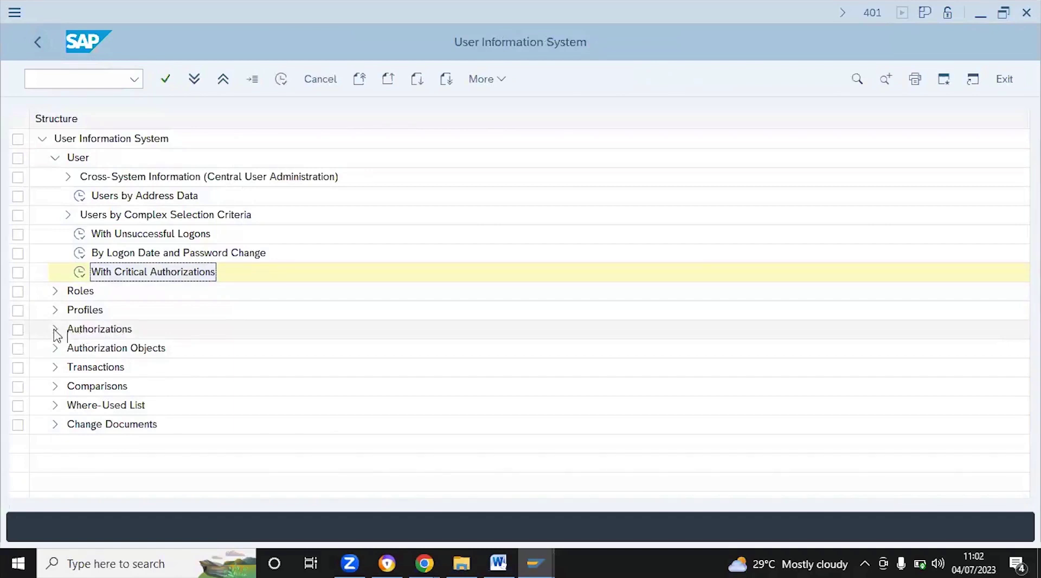
pyautogui.click(55, 329)
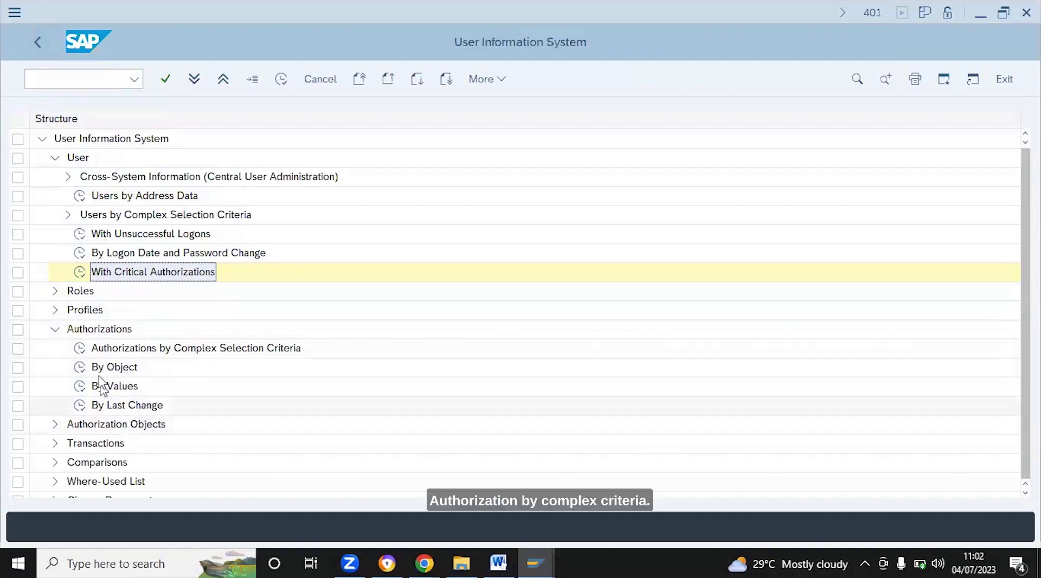
pyautogui.click(101, 352)
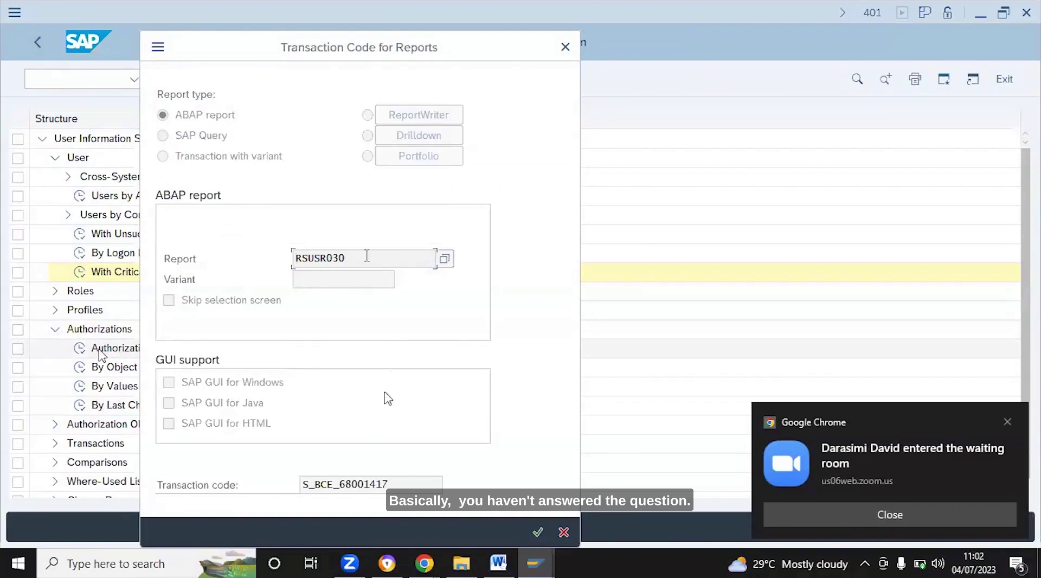
pyautogui.click(539, 532)
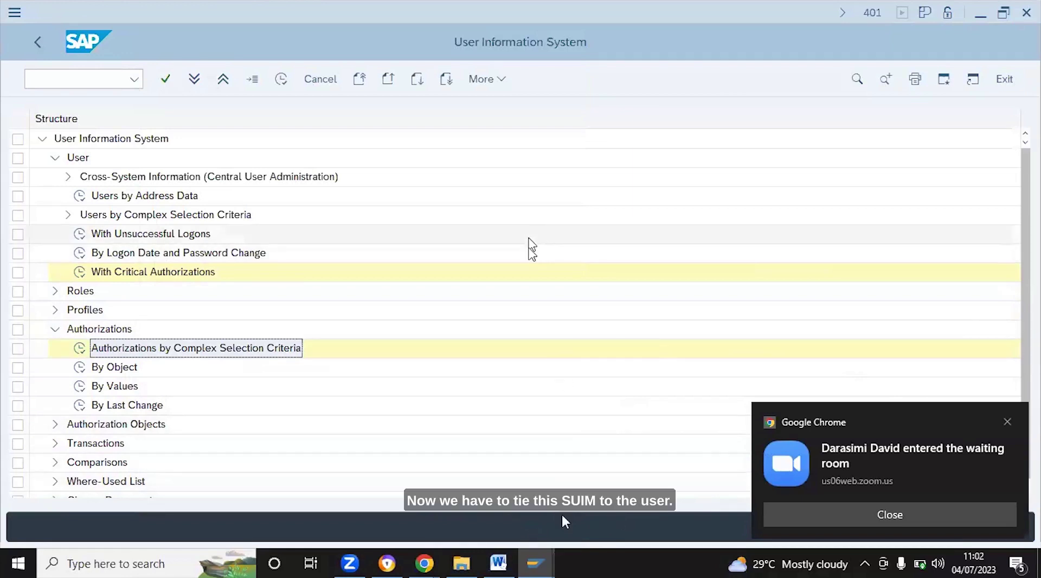
pyautogui.click(348, 280)
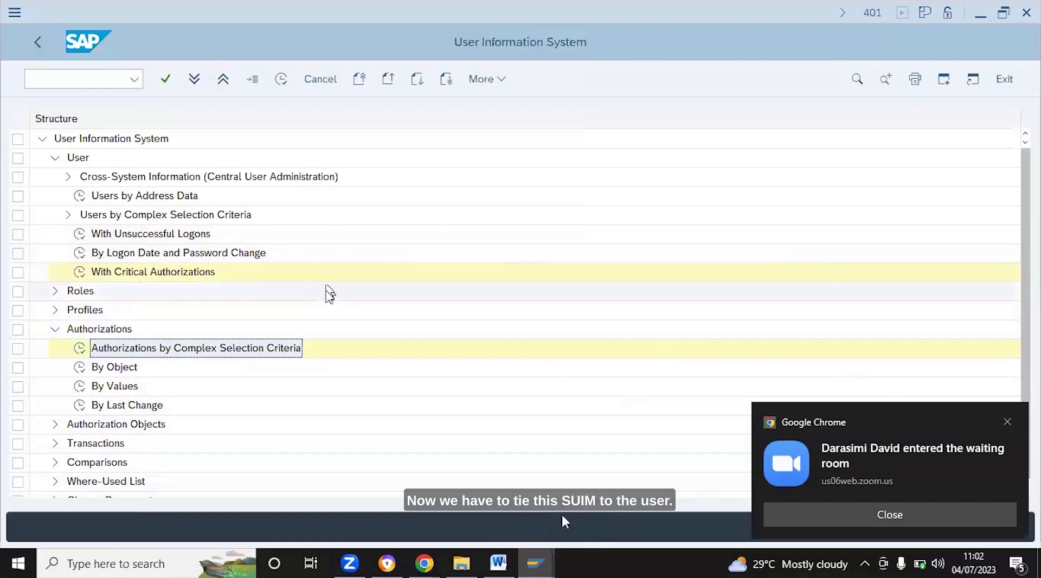
pyautogui.click(316, 356)
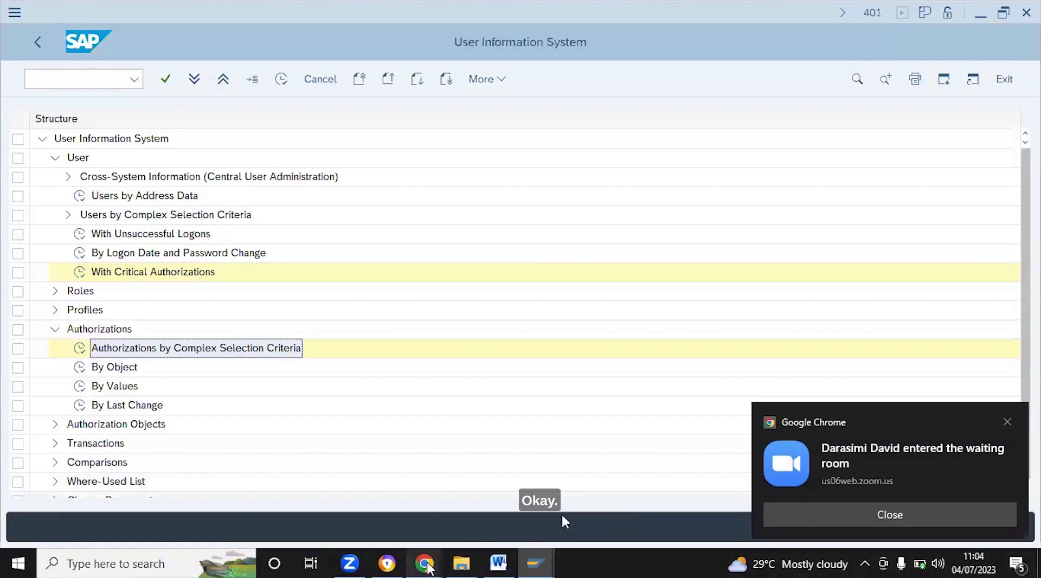
# Bring the Zoom meeting in Chrome to the front and collapse the Meeting Chat panel
pyautogui.moveTo(412, 563)
pyautogui.click(345, 492)
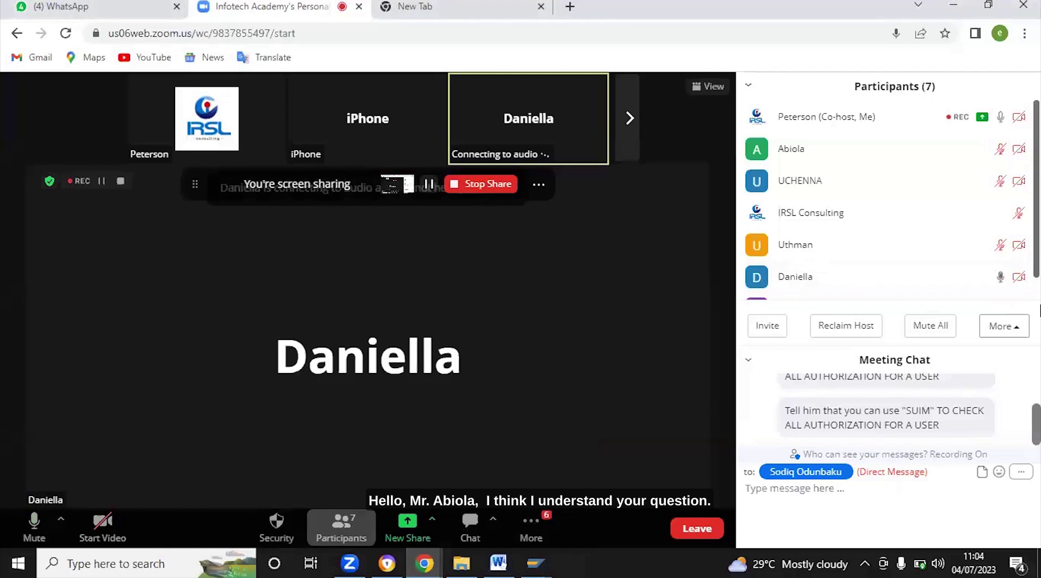
pyautogui.scroll(-1, 1036, 277)
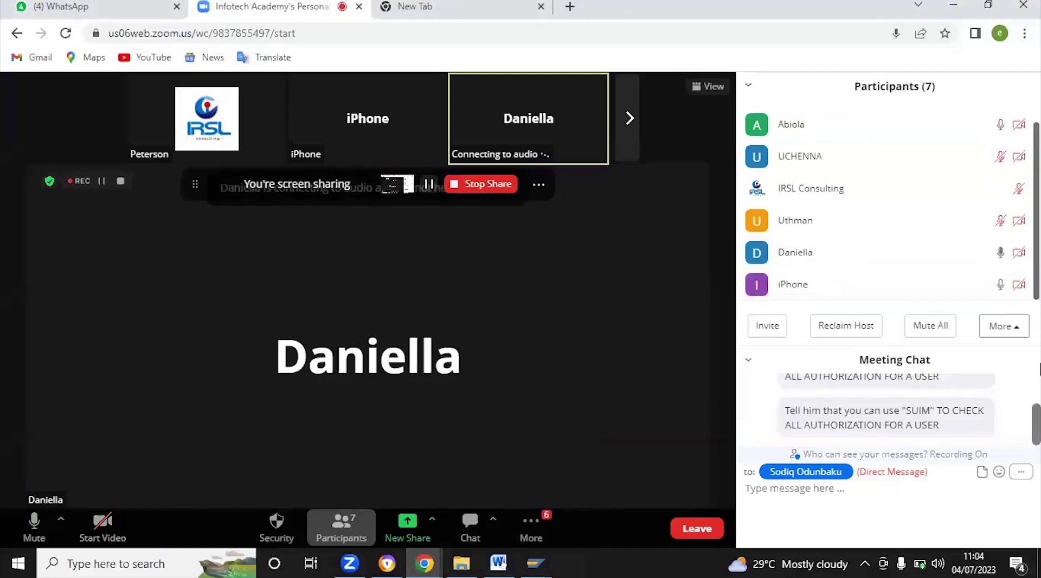
pyautogui.hotkey('alt', 'h')
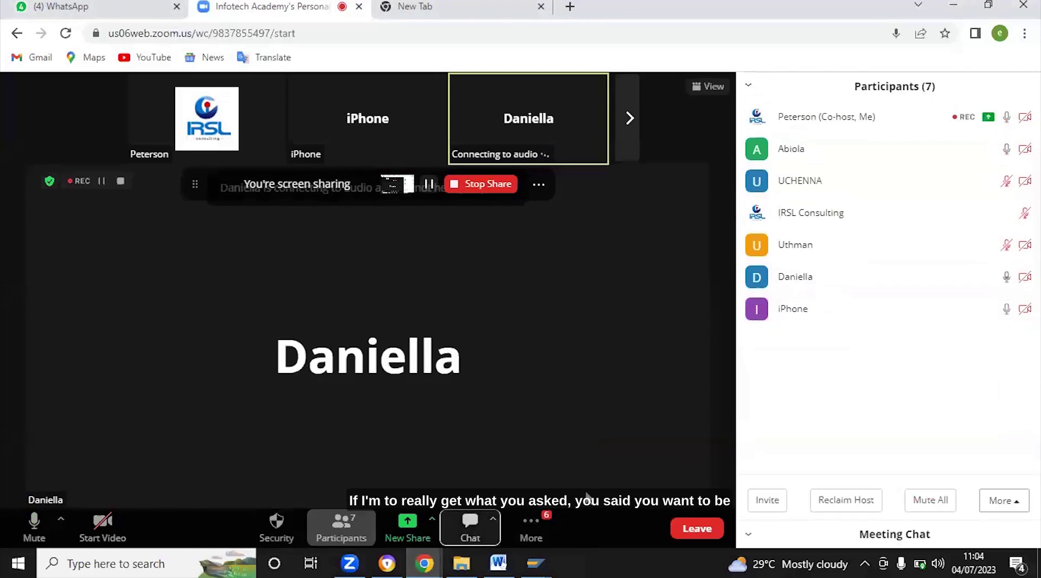
# Look through the More and New Share menus, then close them without changing anything
pyautogui.click(550, 526)
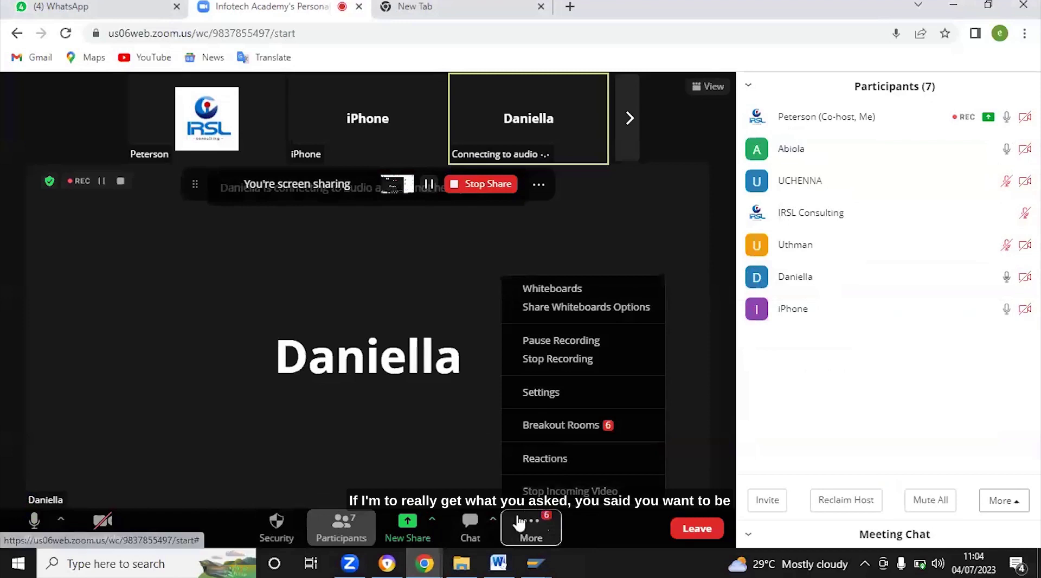
pyautogui.click(431, 520)
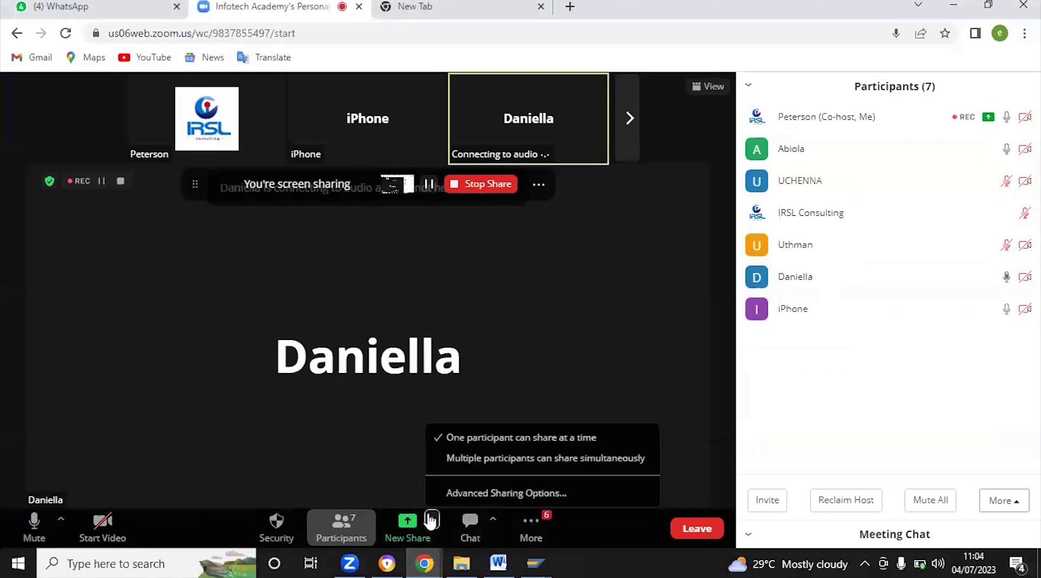
pyautogui.click(391, 481)
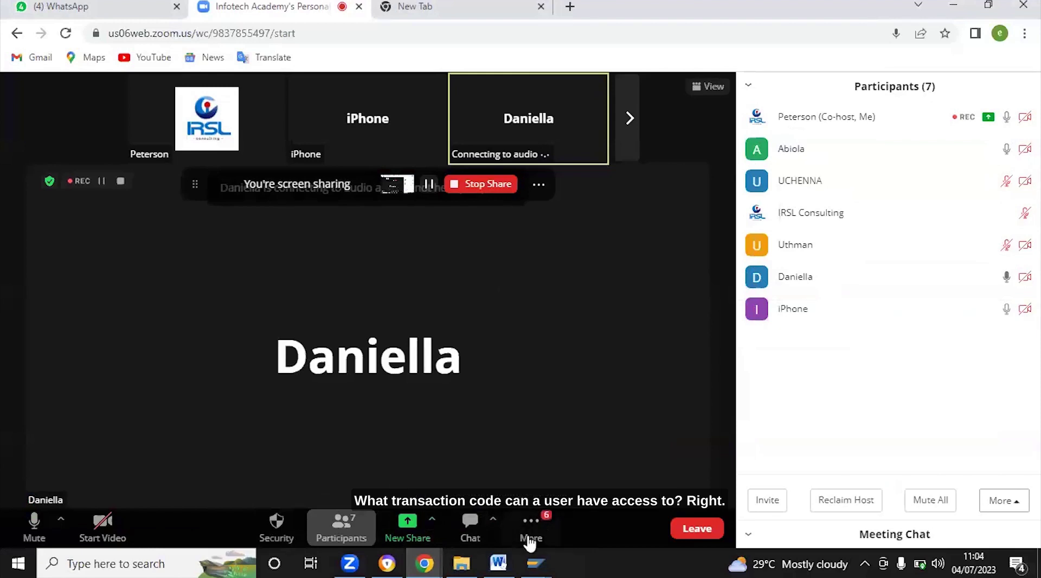
pyautogui.click(539, 522)
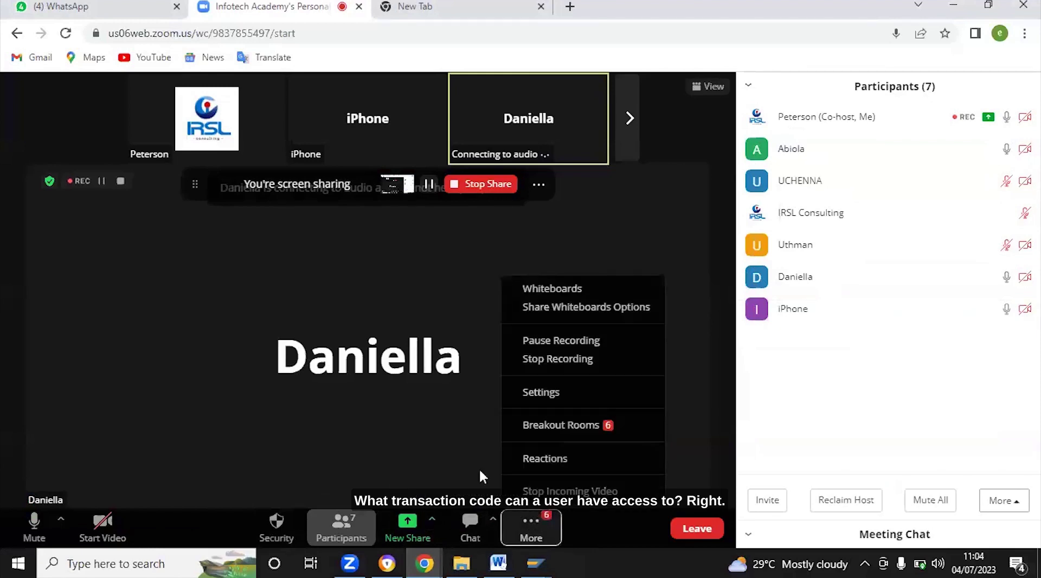
pyautogui.click(463, 459)
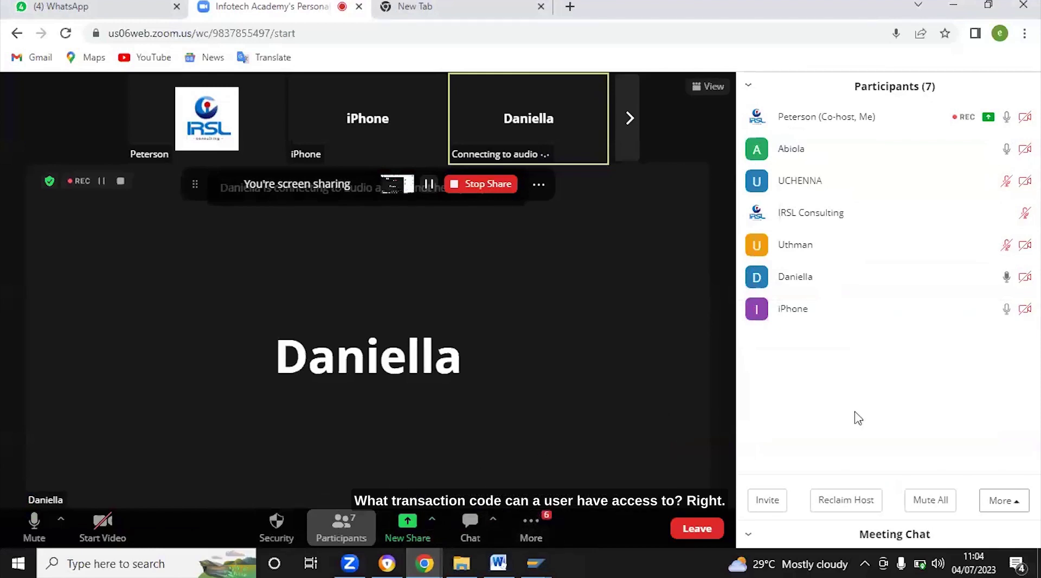
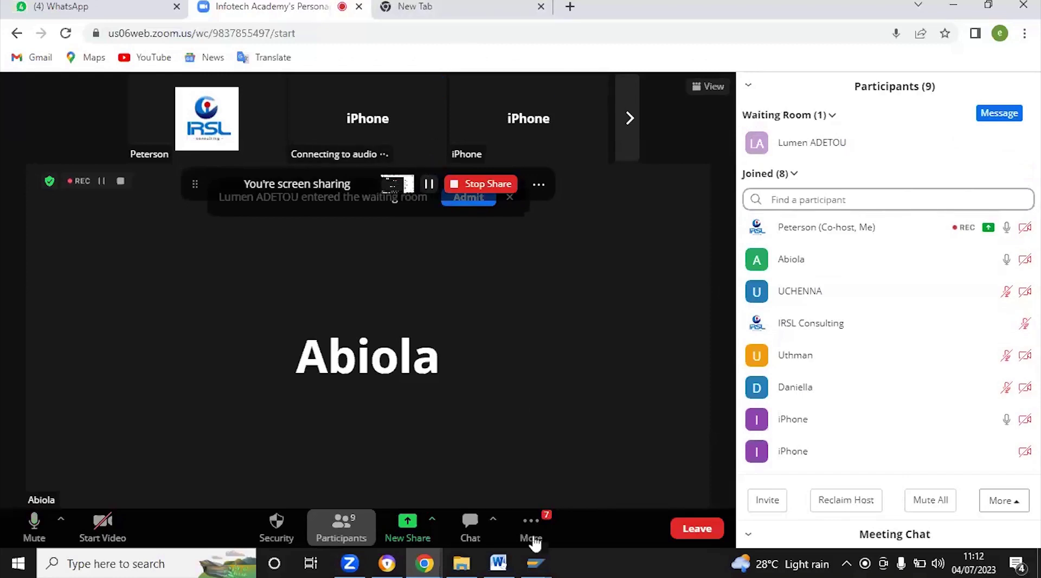
# Bring the SAP User Information System window to the front from the taskbar
pyautogui.moveTo(534, 560)
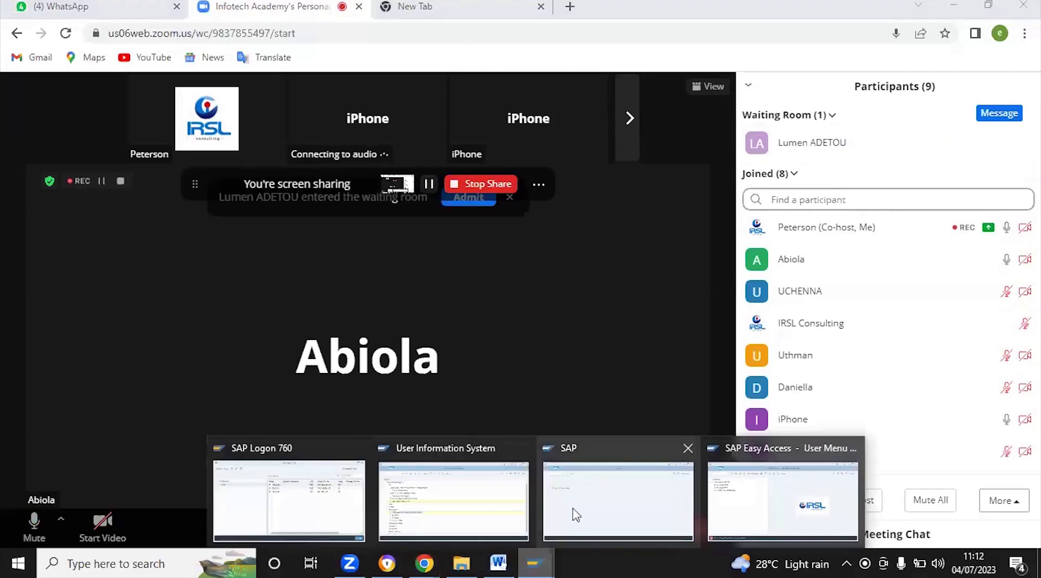
pyautogui.click(581, 512)
# End the User Information System transaction with /n and start transaction SE16
pyautogui.moveTo(509, 507)
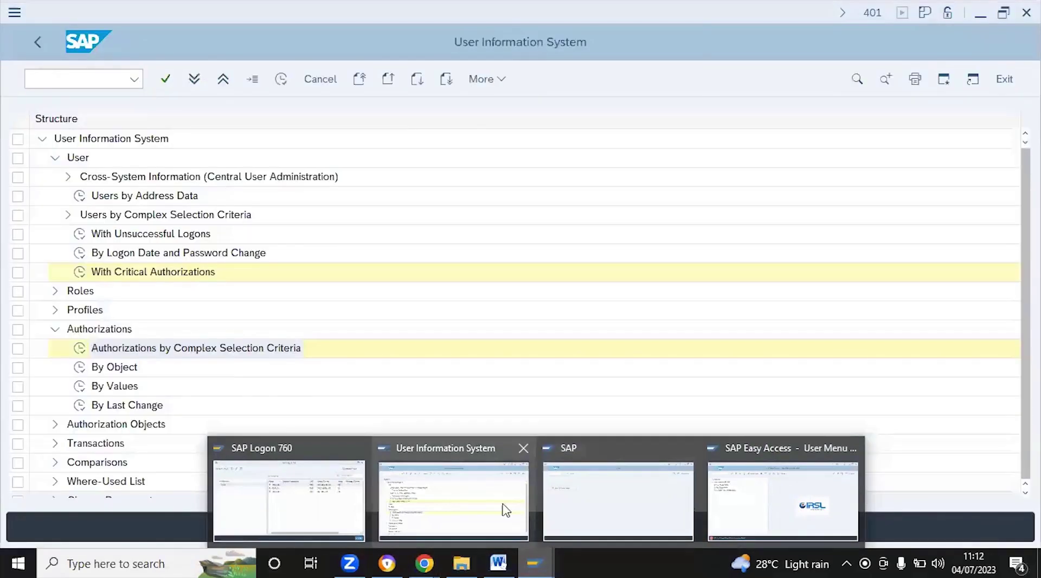
pyautogui.click(505, 509)
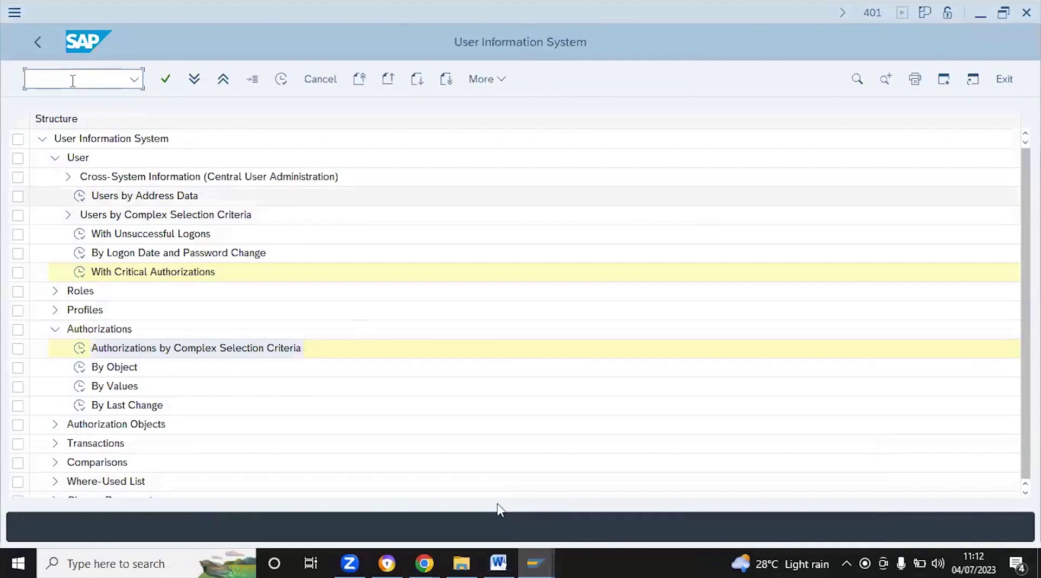
pyautogui.write('/n')
pyautogui.press('Return')
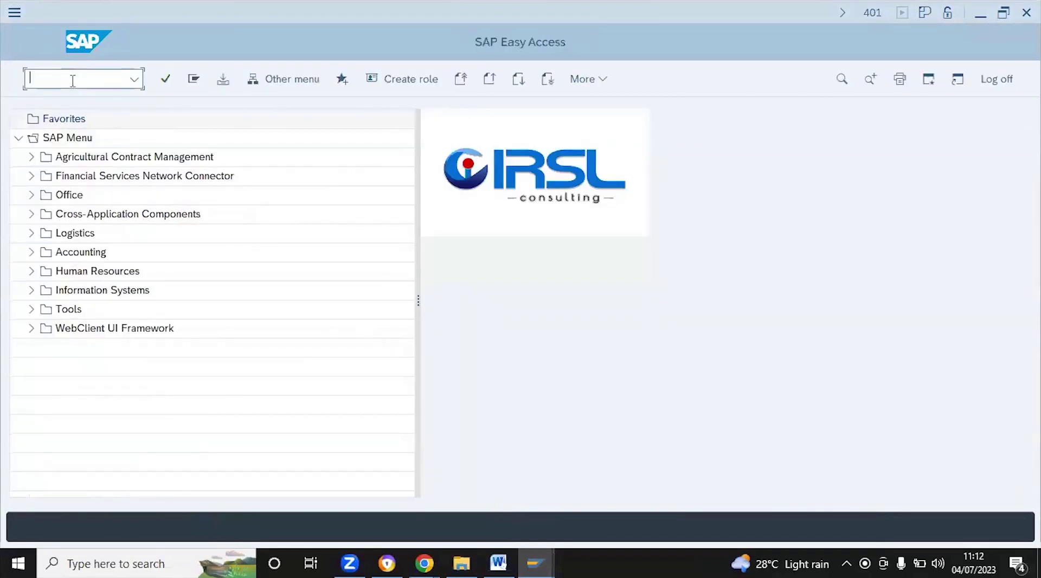
pyautogui.write('se16')
pyautogui.press('Return')
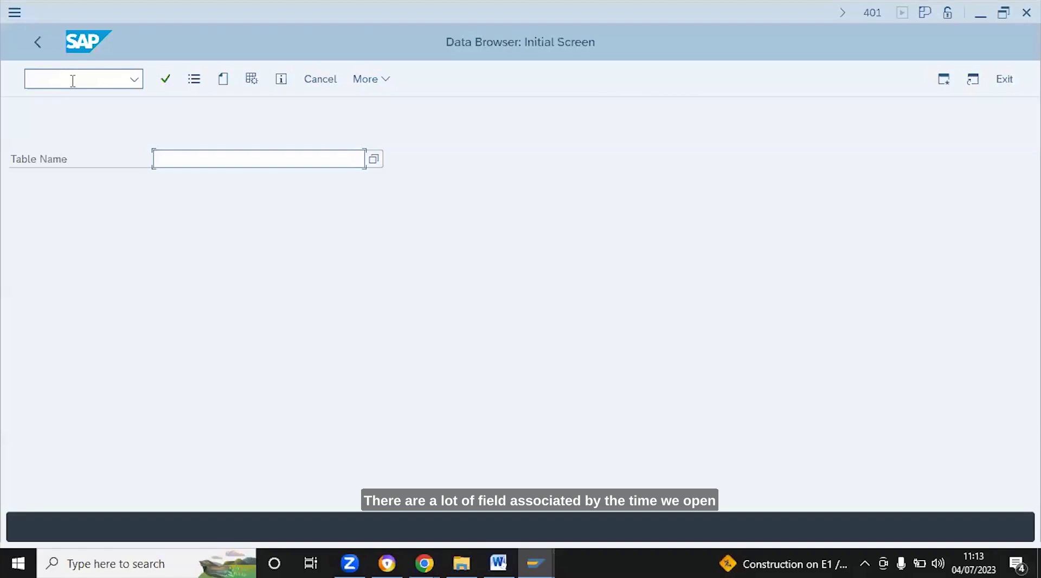
# Open table T000 in the Data Browser, picking it from the remembered table names
pyautogui.click(182, 156)
pyautogui.write('T')
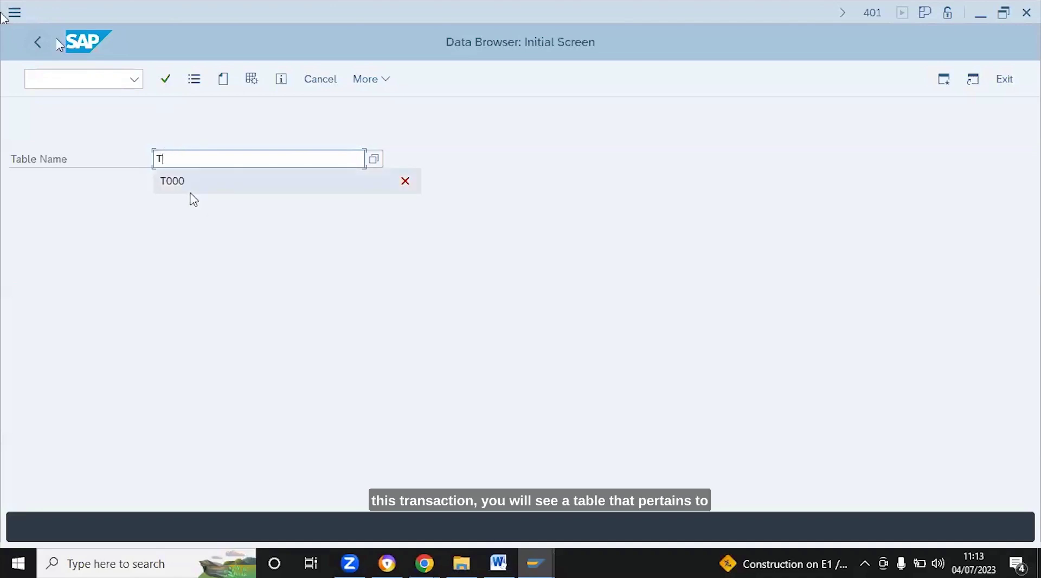
pyautogui.click(182, 187)
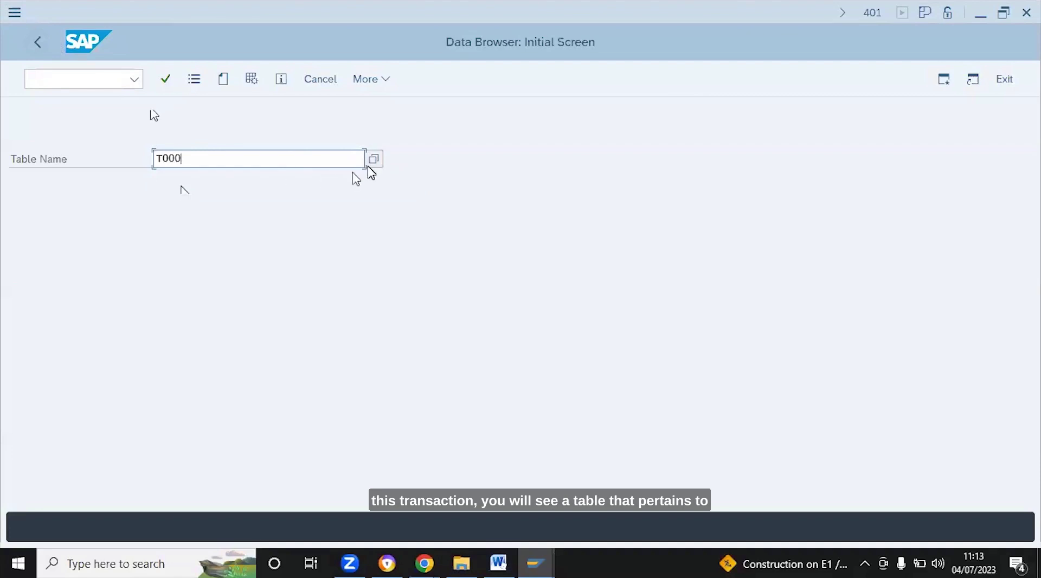
pyautogui.press('Return')
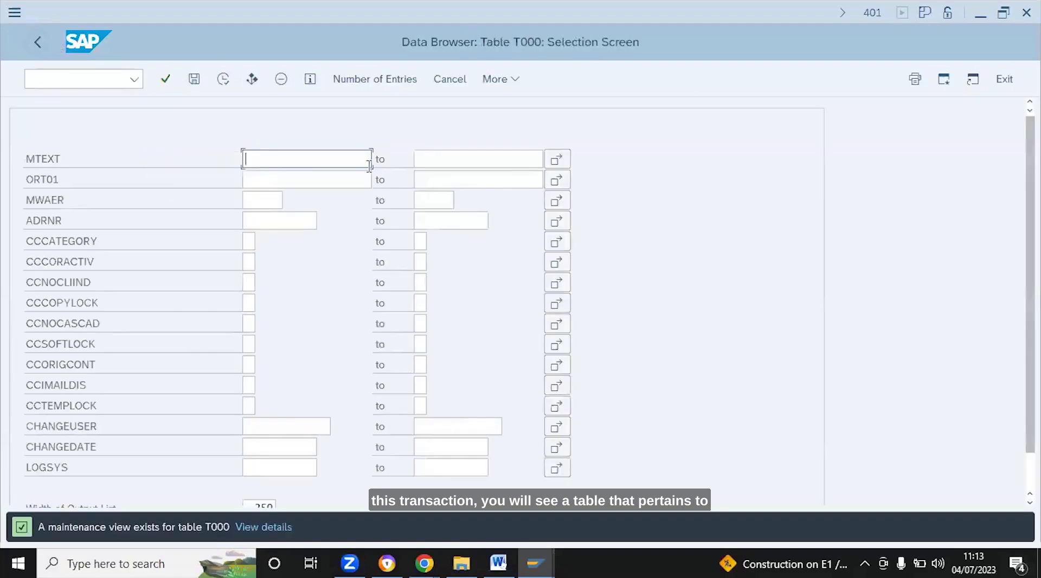
# Execute the T000 selection without filters to list all 66 client entries
pyautogui.click(228, 82)
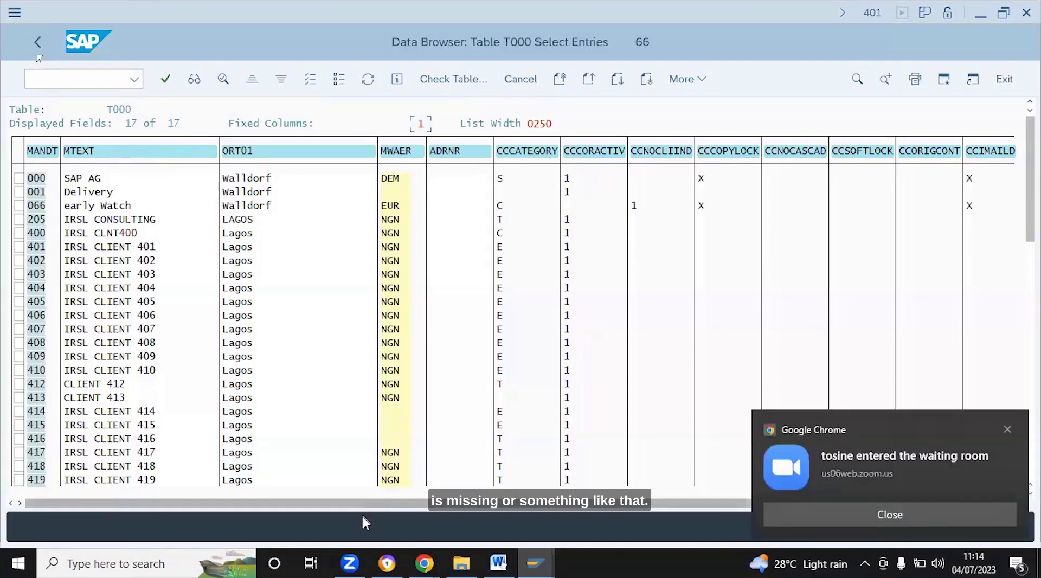
pyautogui.moveTo(412, 554)
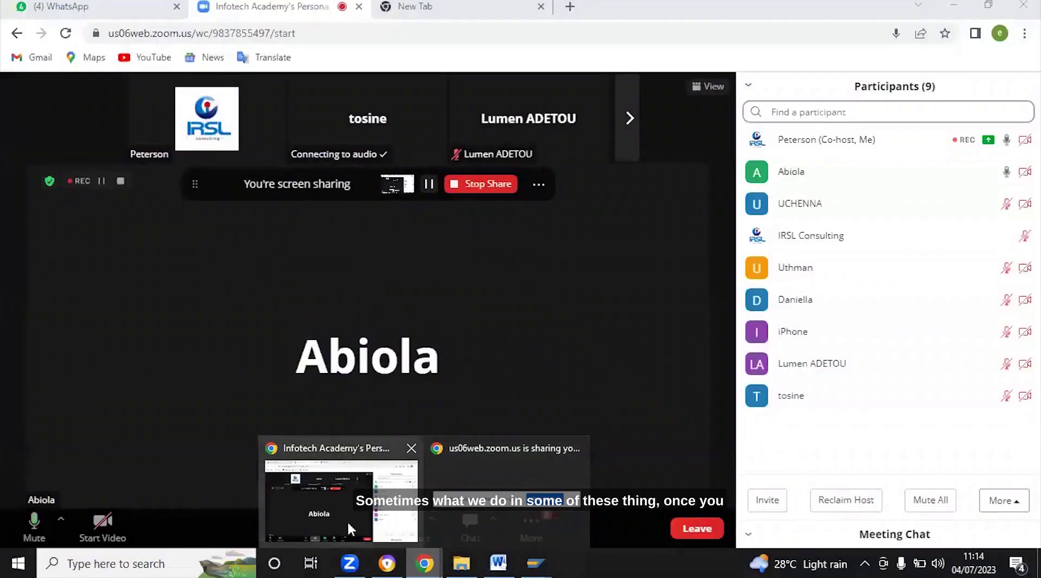
pyautogui.click(347, 519)
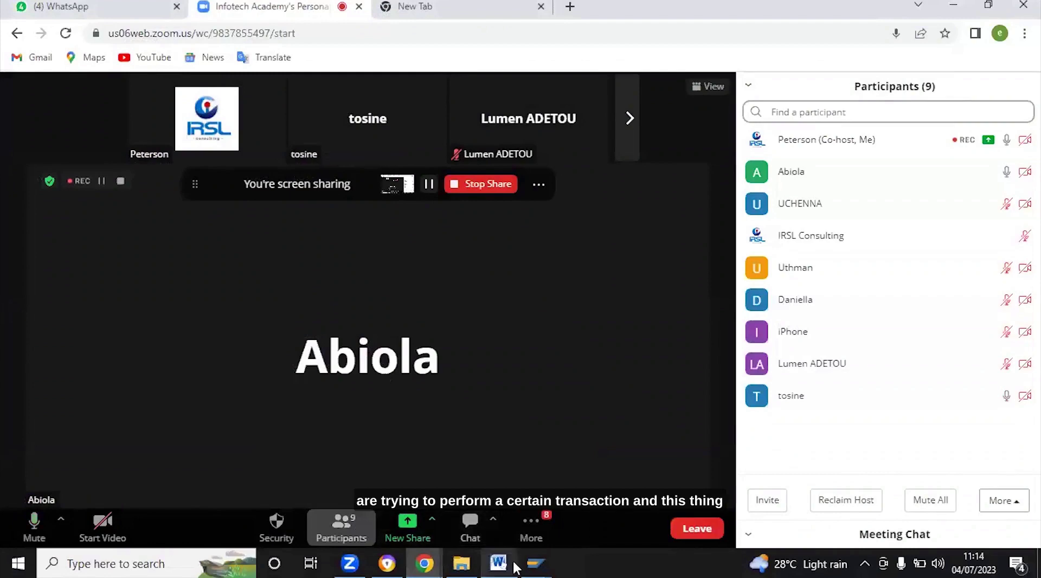
pyautogui.moveTo(522, 558)
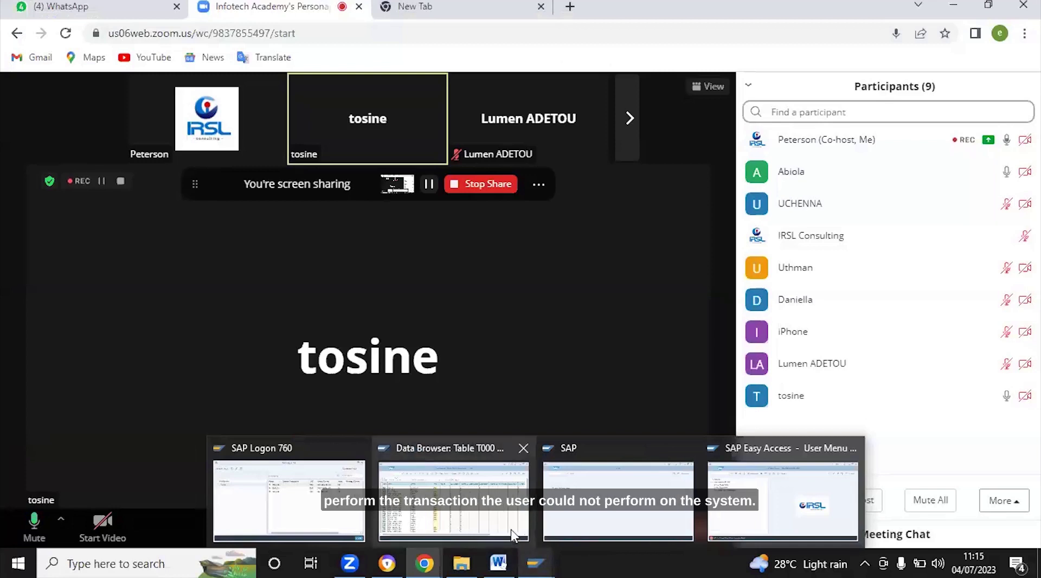
pyautogui.moveTo(511, 529)
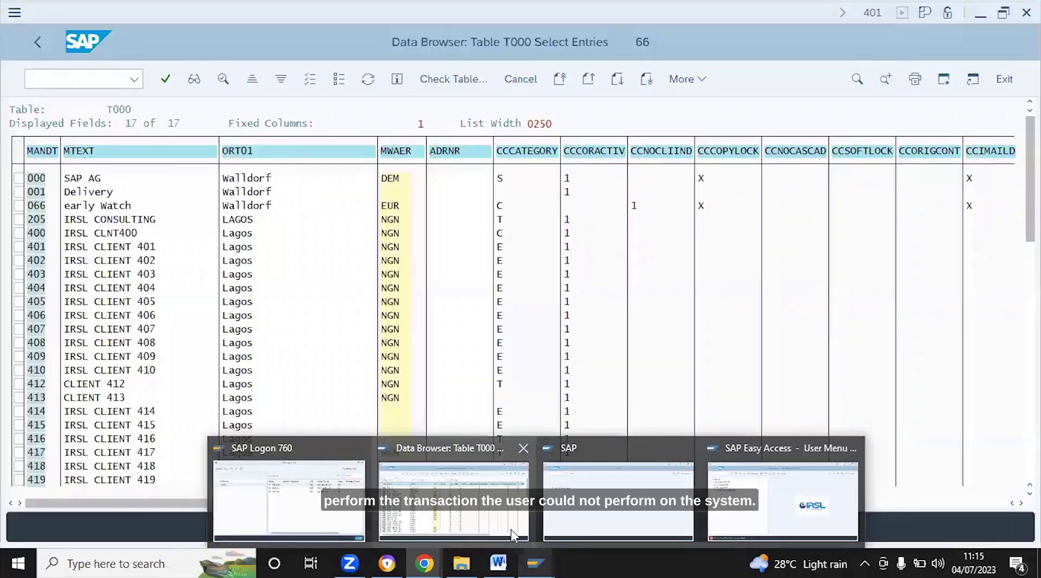
# Bring the T000 list forward and point out the early Watch (066) and Delivery (001) clients
pyautogui.click(481, 504)
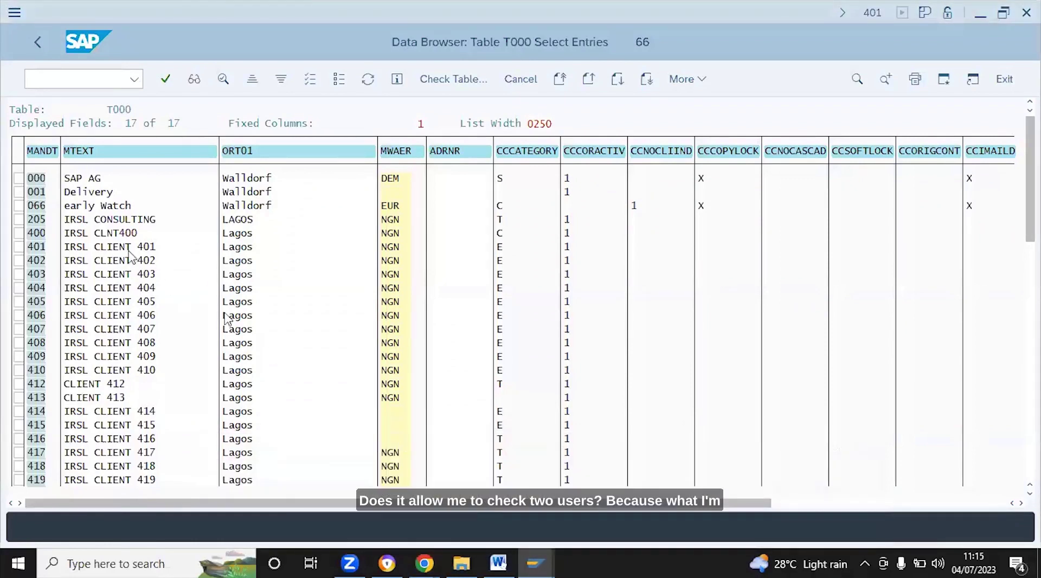
pyautogui.click(115, 206)
pyautogui.click(93, 191)
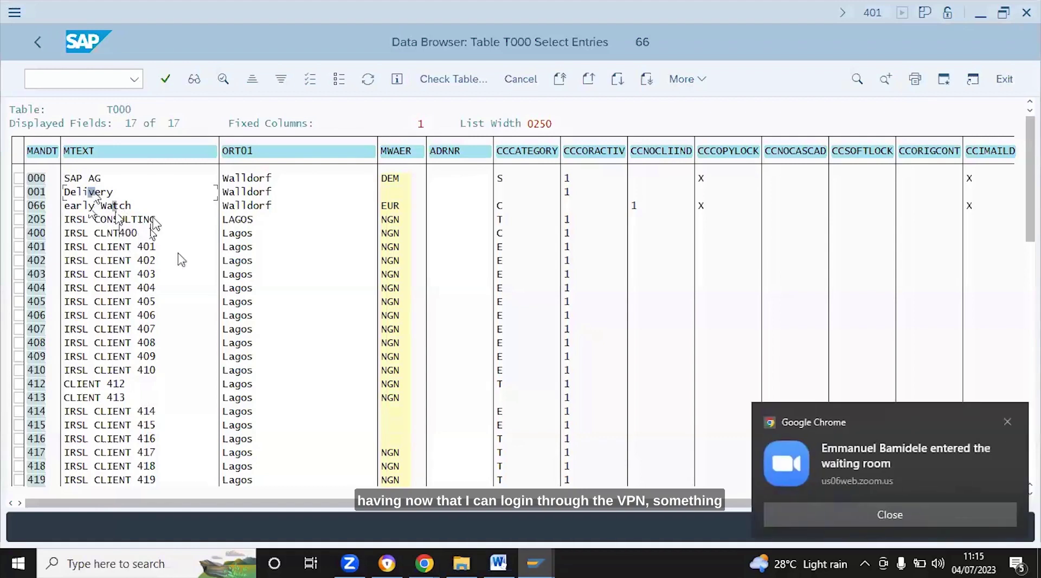
# Dismiss the Chrome waiting-room notification
pyautogui.click(886, 455)
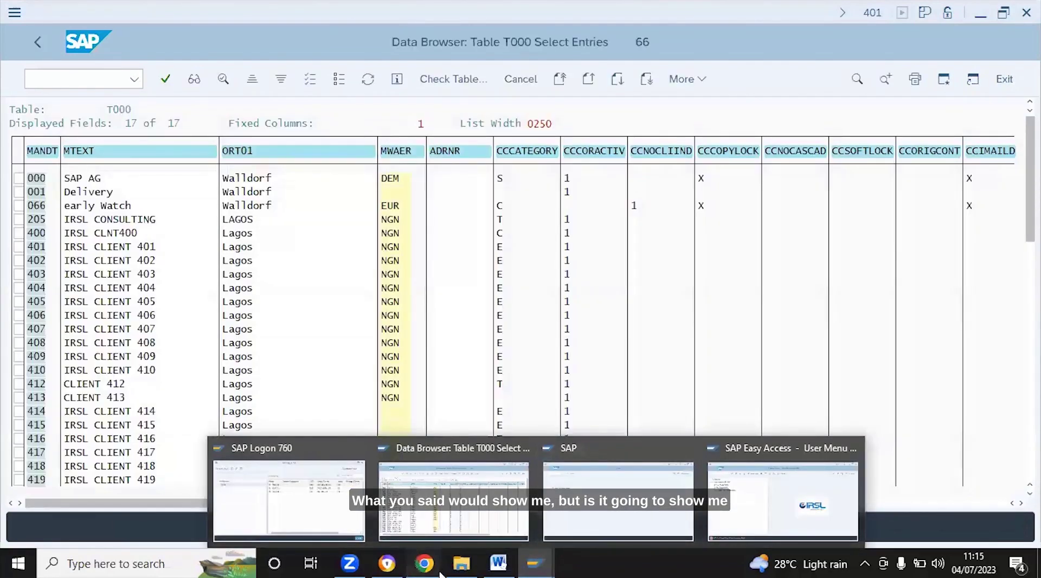
pyautogui.moveTo(440, 573)
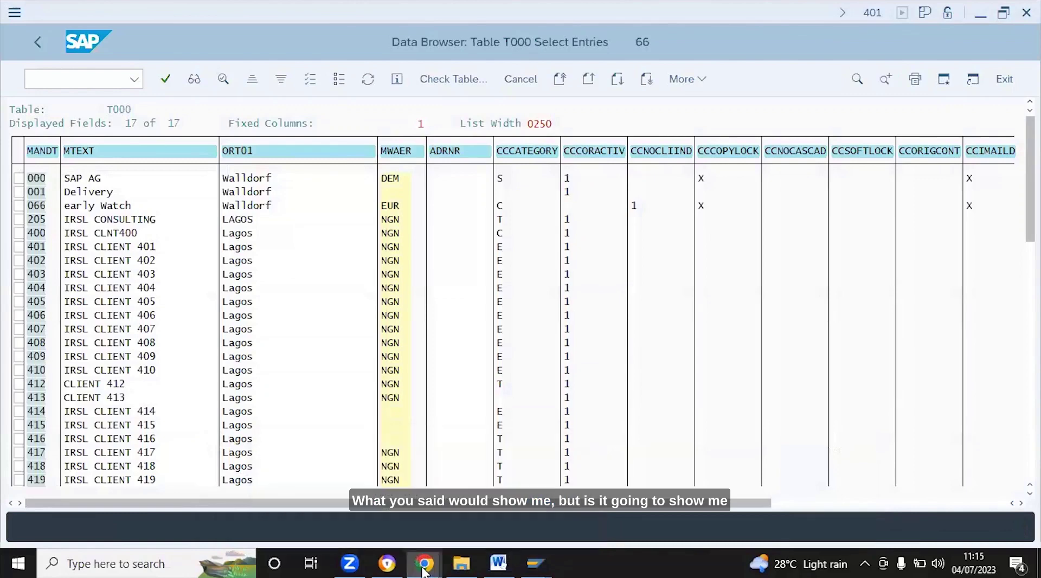
pyautogui.moveTo(538, 496)
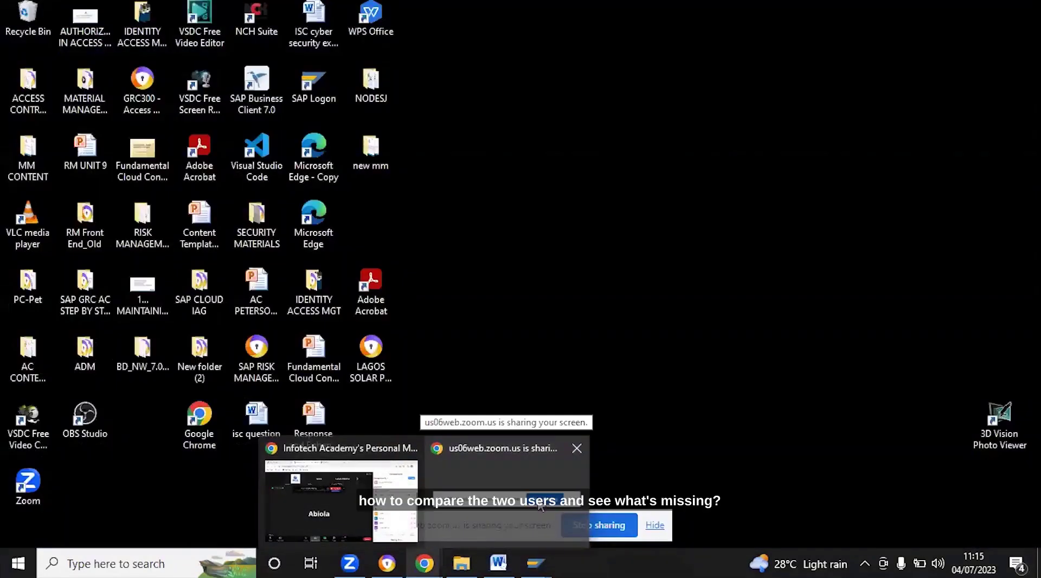
# Bring the Infotech Academy Zoom meeting page back in front via the Chrome taskbar icon
pyautogui.moveTo(390, 509)
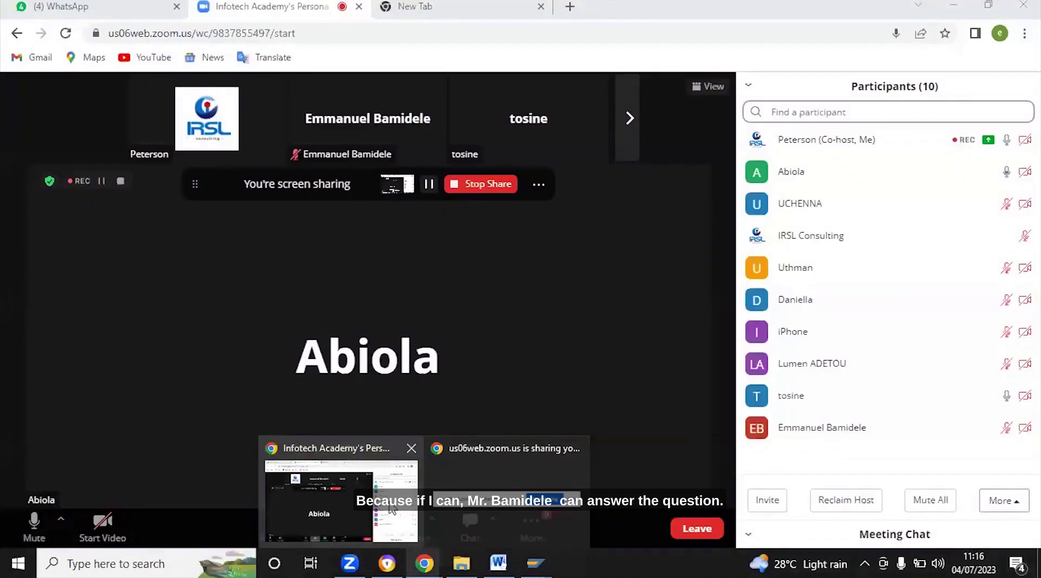
pyautogui.click(389, 502)
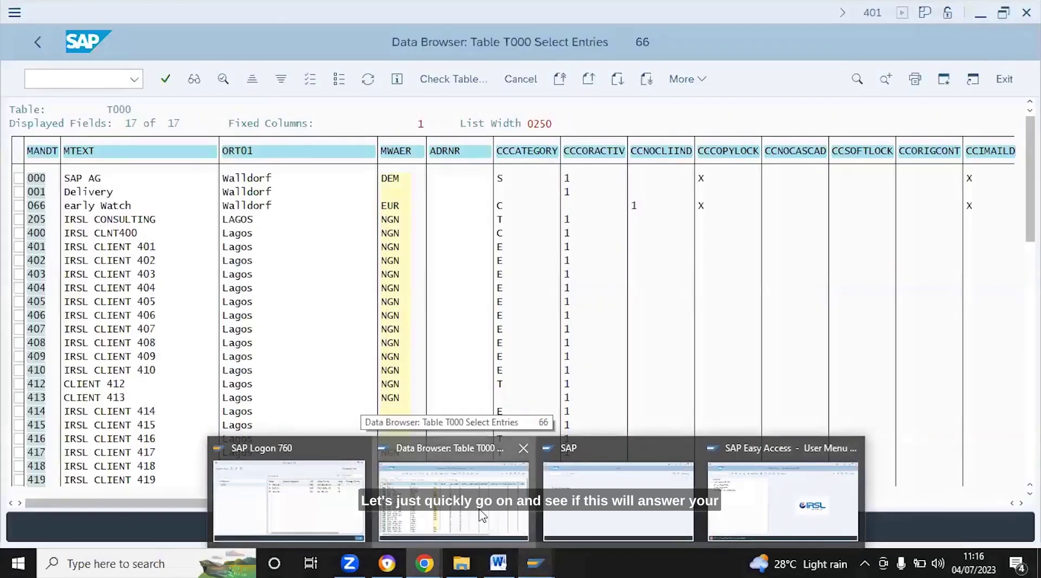
# Switch to the T000 entries list and go back to its selection screen
pyautogui.click(484, 520)
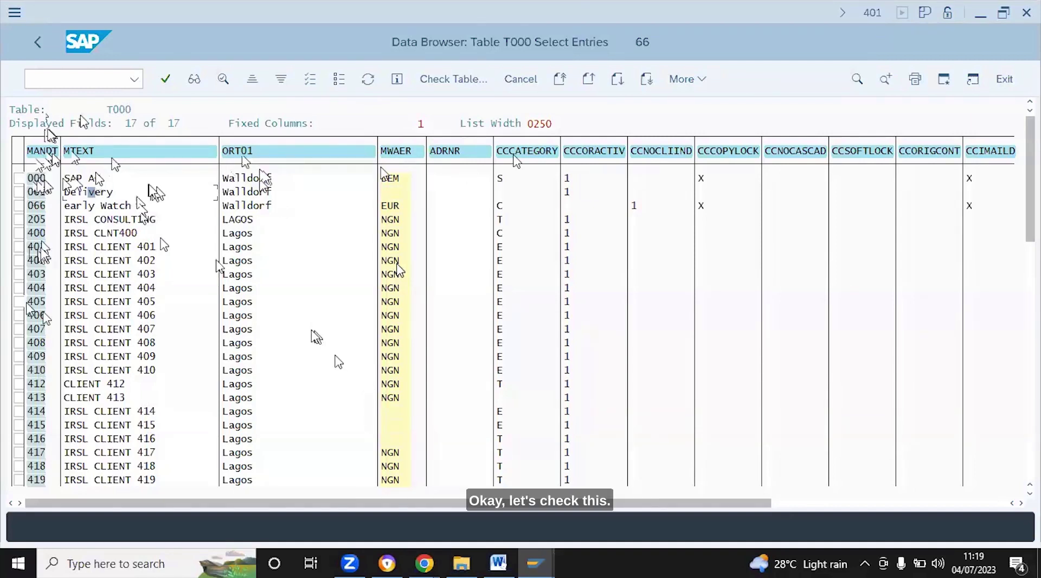
pyautogui.click(37, 42)
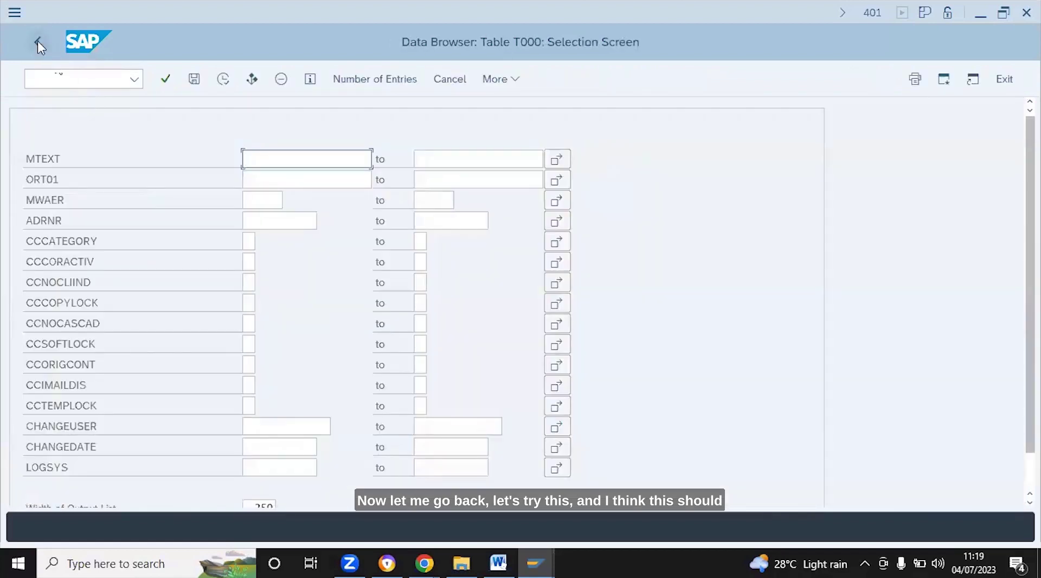
# Return to the SE16 initial screen and open table USR02 in place of T000
pyautogui.click(36, 41)
pyautogui.click(193, 158)
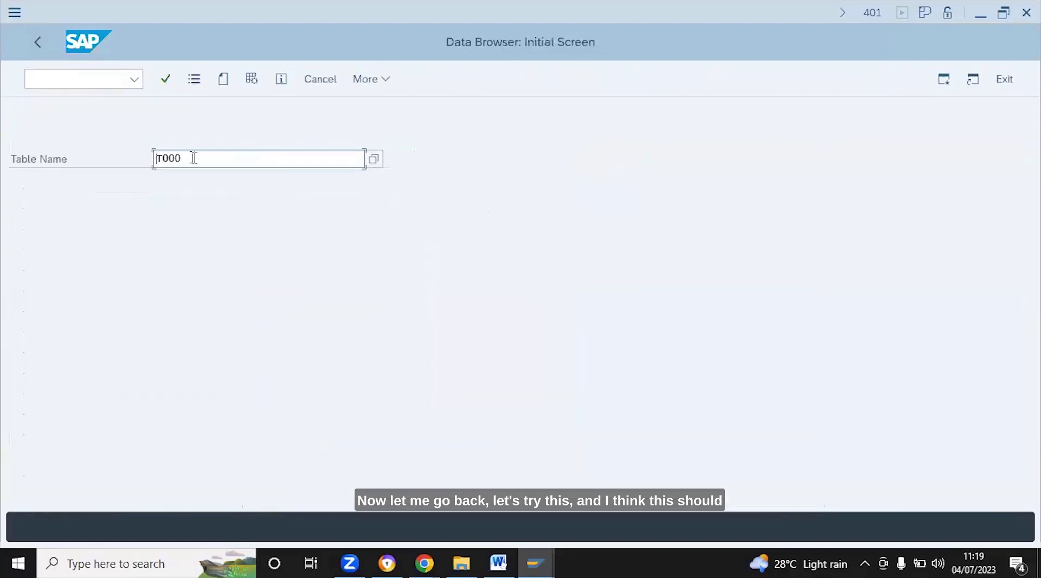
pyautogui.press('BackSpace')
pyautogui.press('BackSpace')
pyautogui.press('BackSpace')
pyautogui.press('BackSpace')
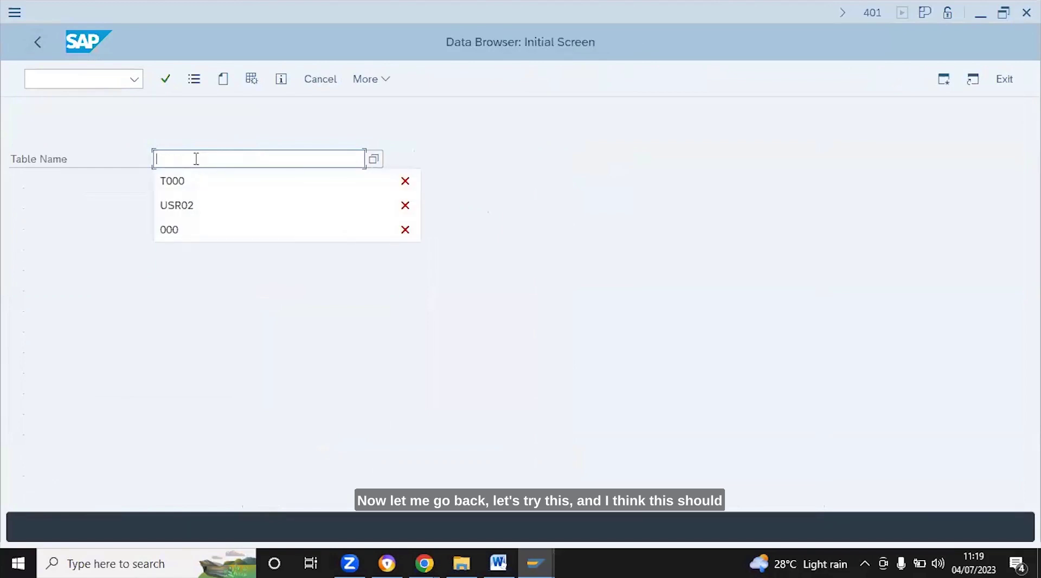
pyautogui.write('US')
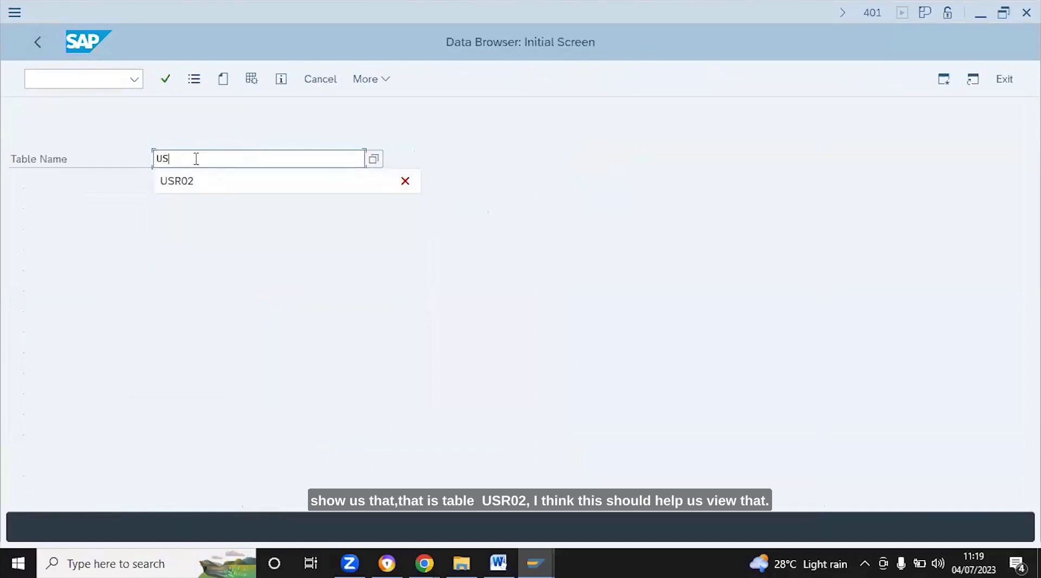
pyautogui.write('R02')
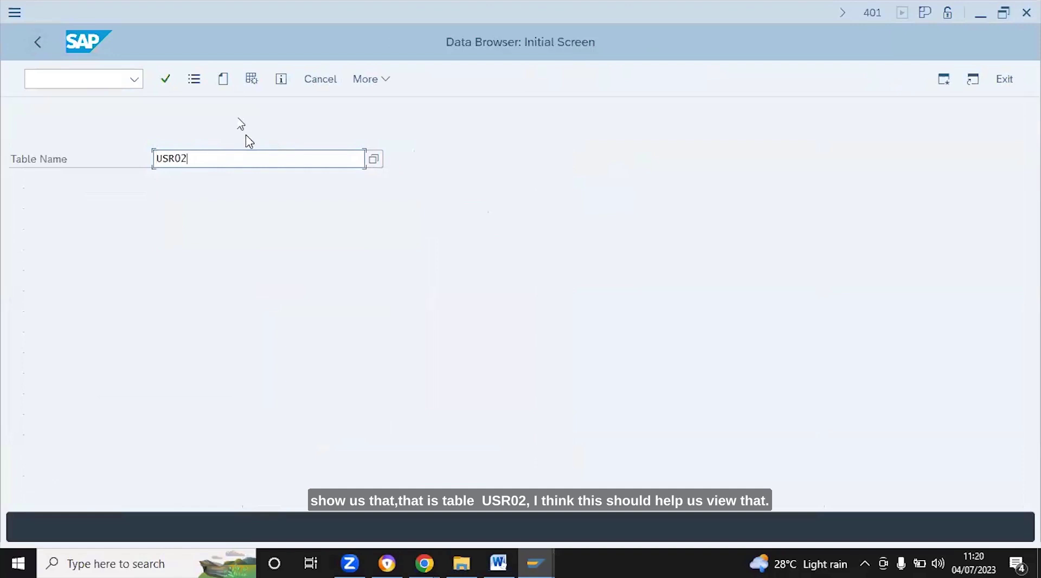
pyautogui.press('Return')
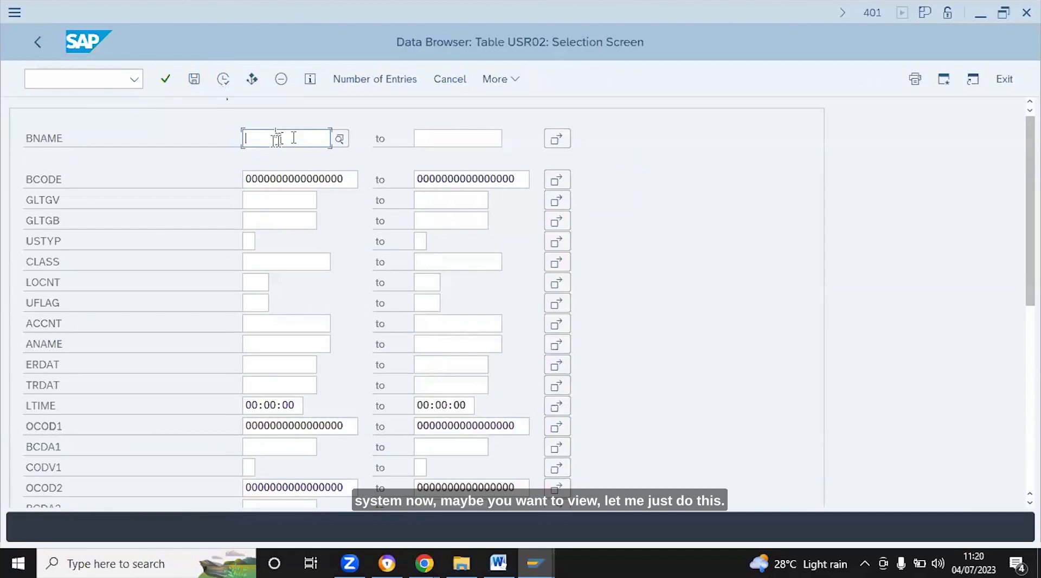
# Fill the USR02 BNAME filter with a user ID chosen from the type-ahead suggestions
pyautogui.write('A')
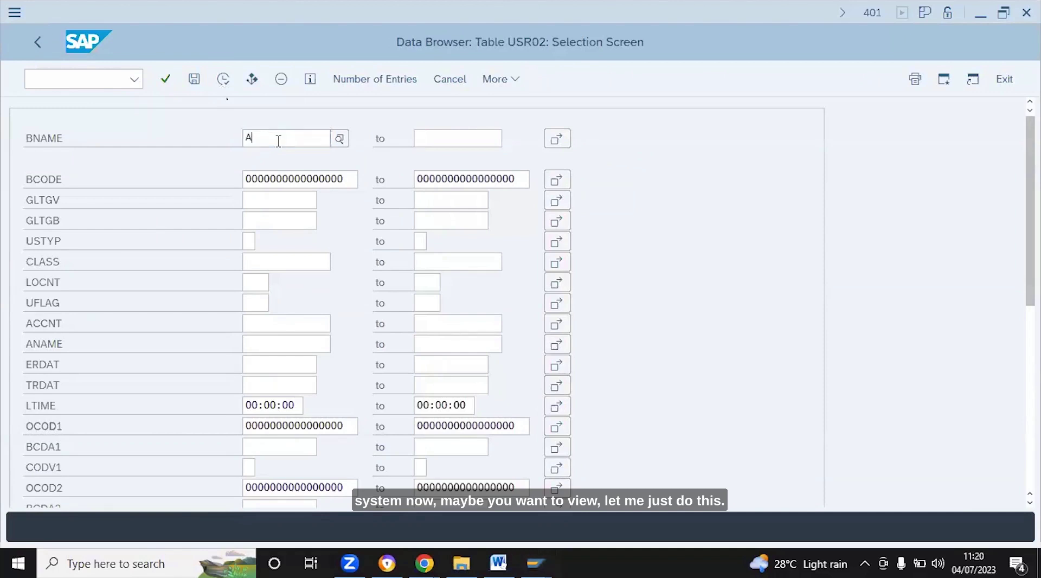
pyautogui.press('BackSpace')
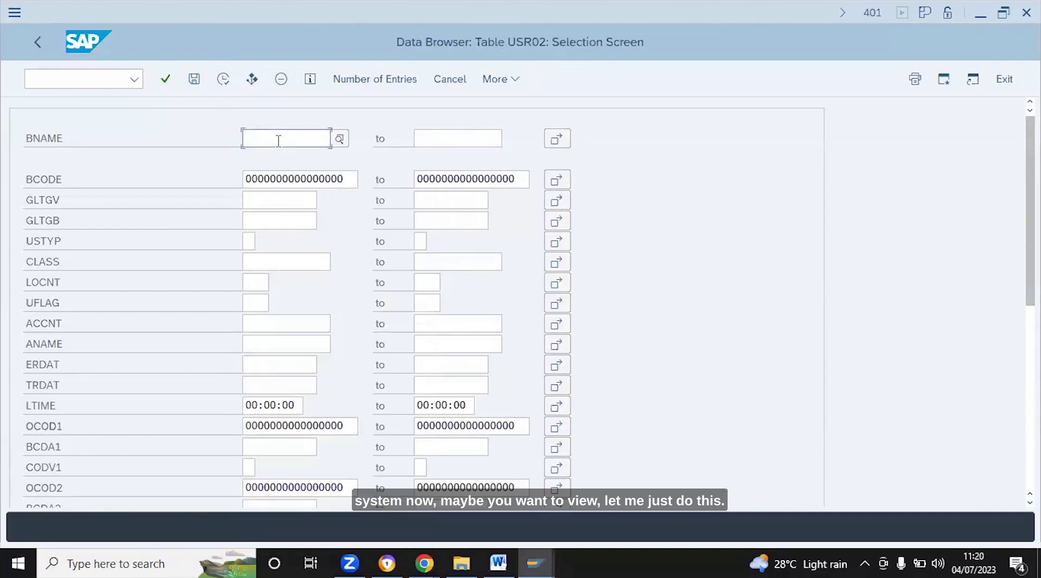
pyautogui.write('F')
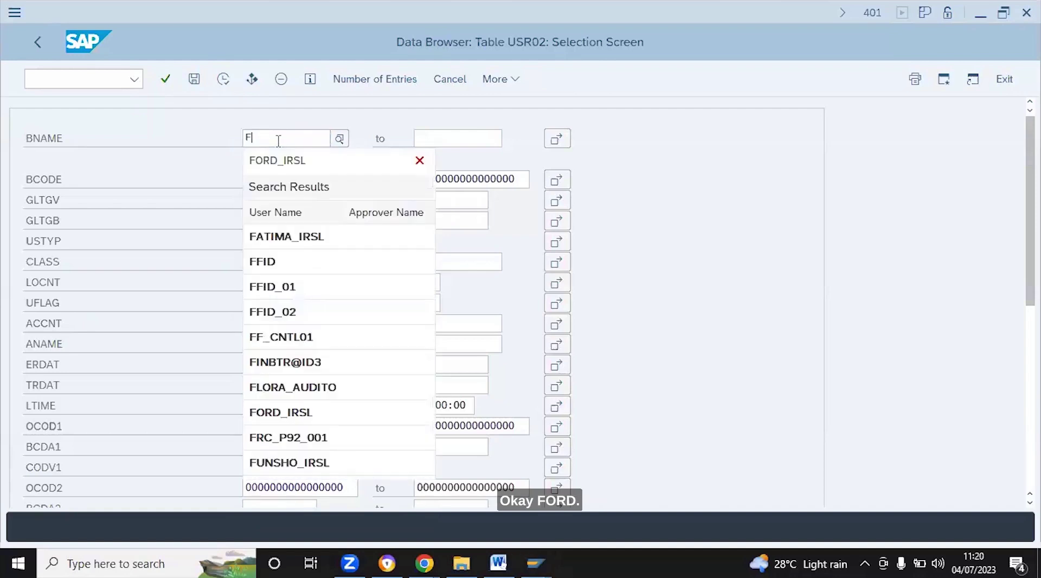
pyautogui.click(278, 159)
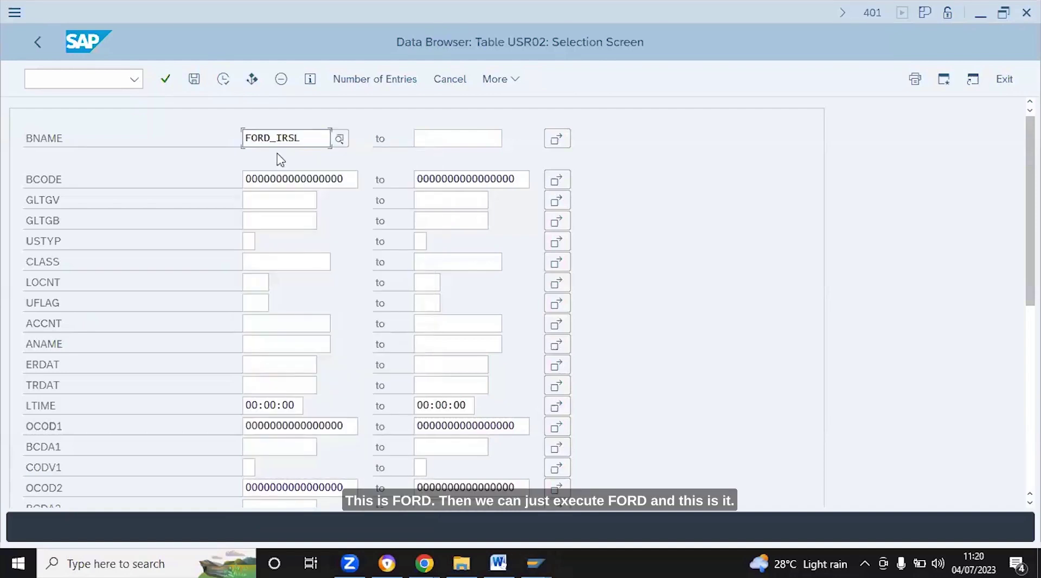
# Execute the USR02 selection to review the single user record, then go back
pyautogui.click(223, 79)
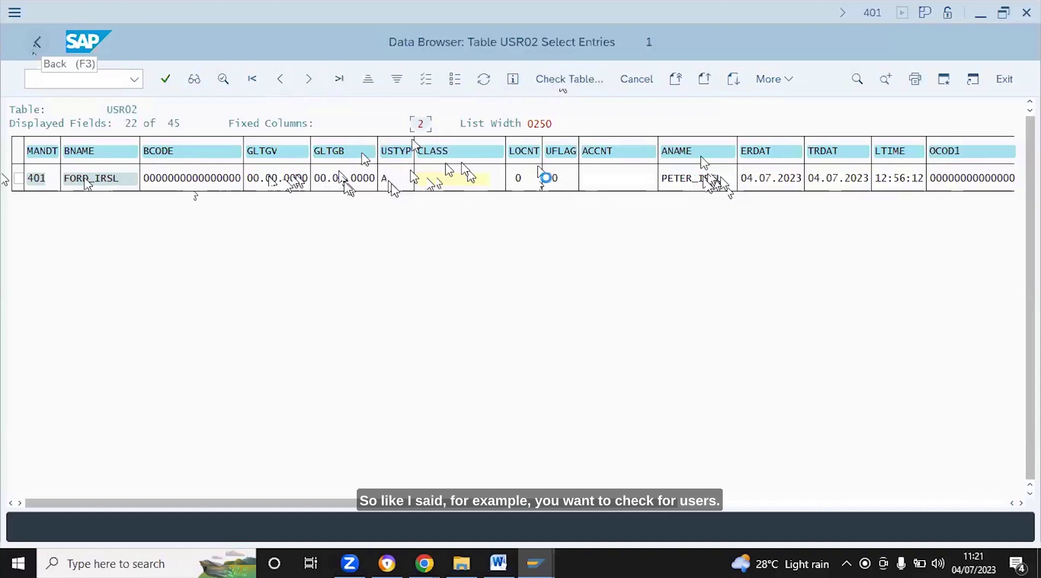
pyautogui.click(37, 42)
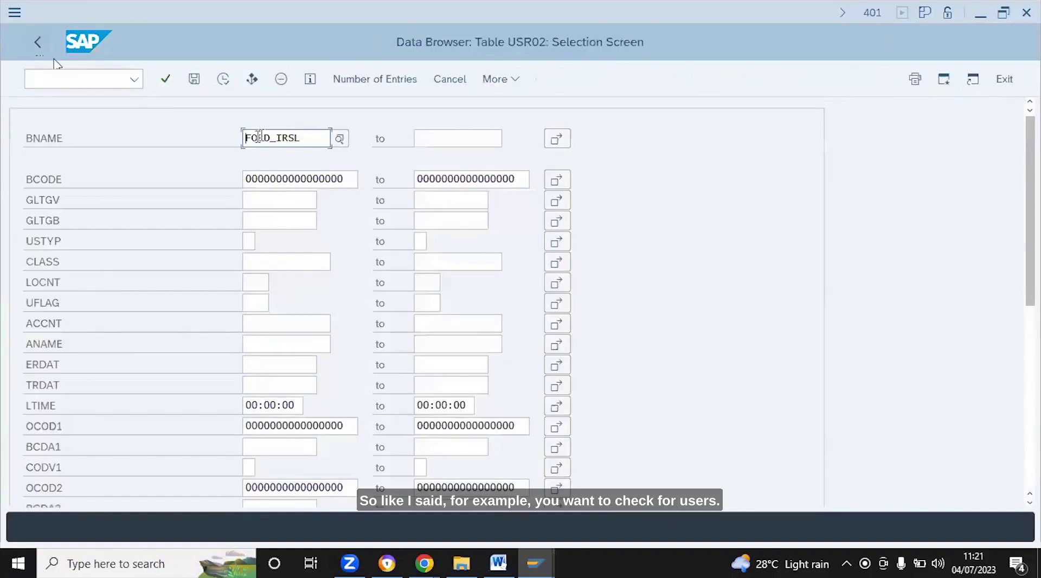
pyautogui.click(307, 138)
pyautogui.press('BackSpace')
pyautogui.press('BackSpace')
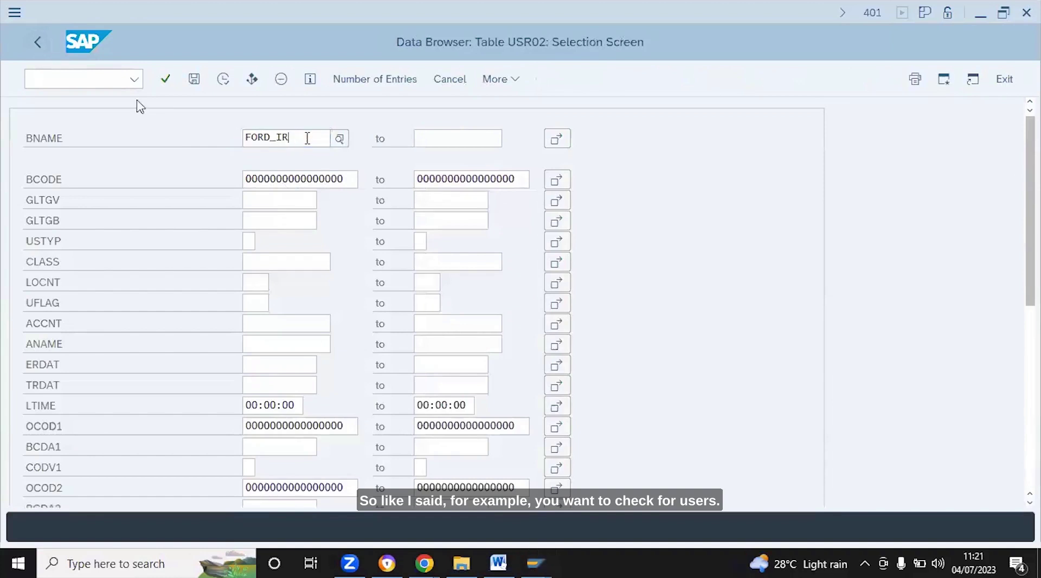
pyautogui.press('BackSpace')
pyautogui.press('BackSpace')
pyautogui.press('BackSpace')
pyautogui.press('BackSpace')
pyautogui.press('BackSpace')
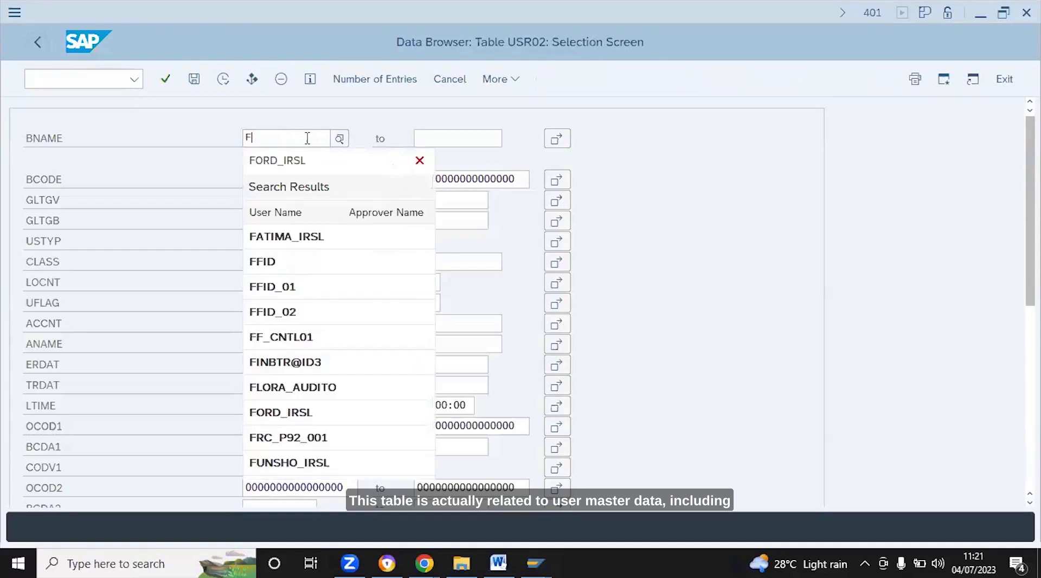
pyautogui.press('BackSpace')
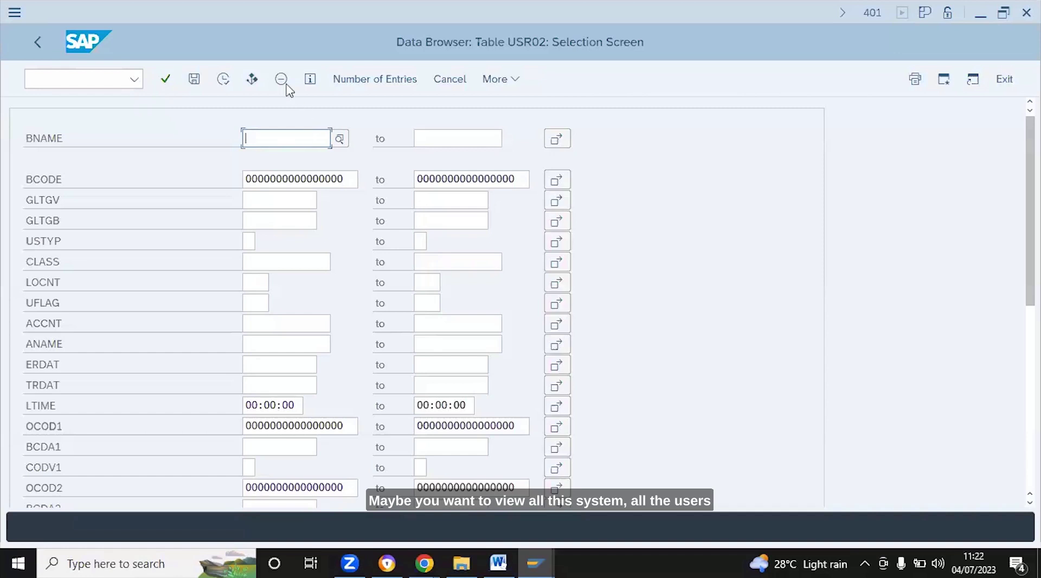
# Run the USR02 selection with user names from 'A', then clear that filter to list all 259 users
pyautogui.click(228, 91)
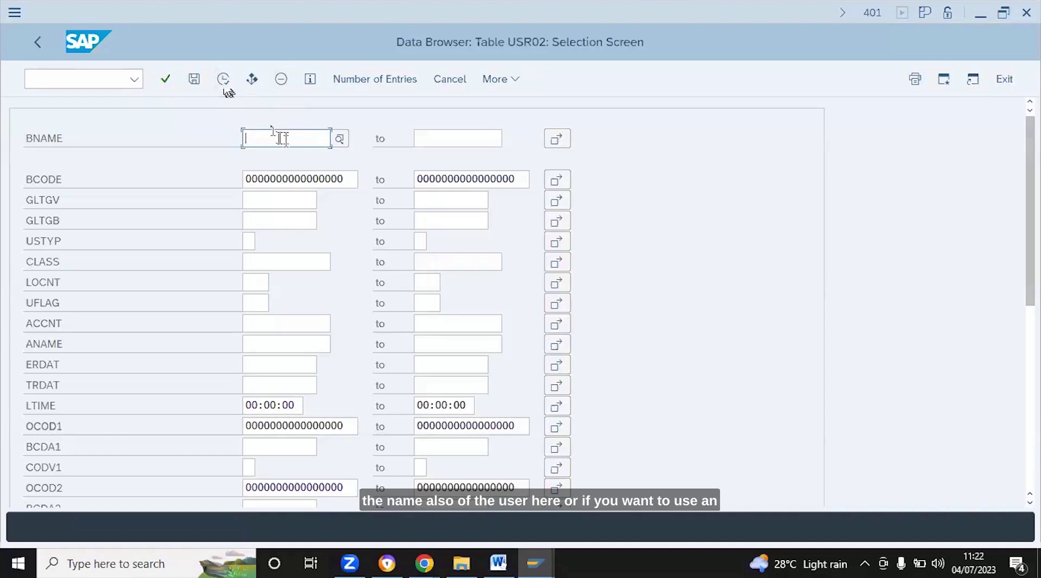
pyautogui.write('A')
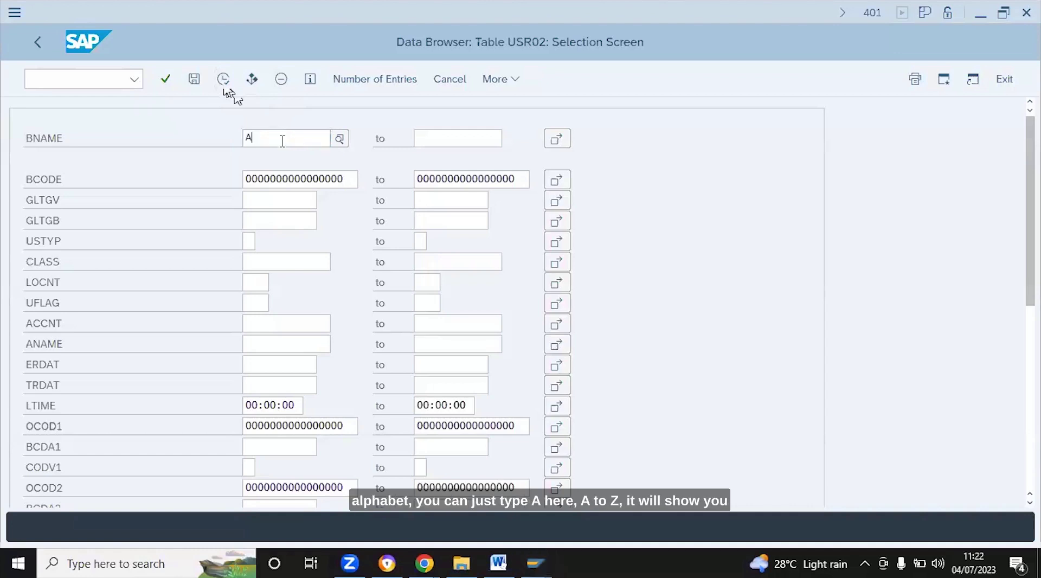
pyautogui.click(450, 137)
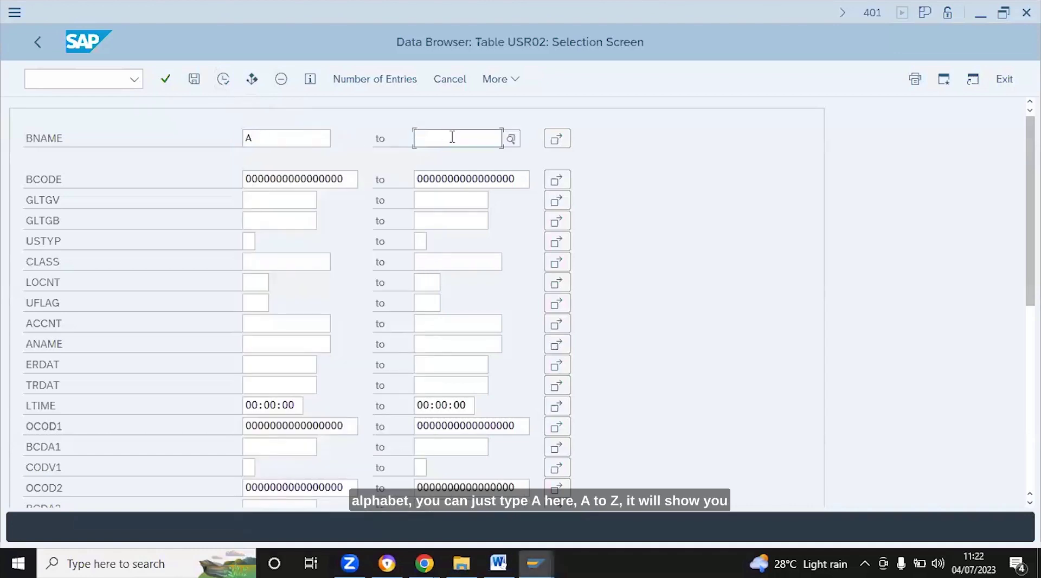
pyautogui.click(224, 82)
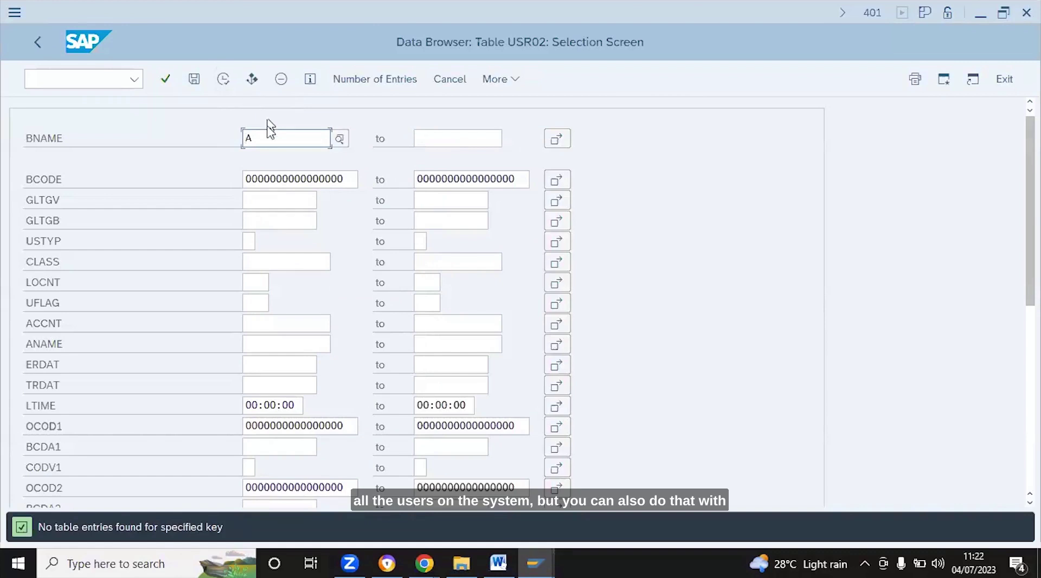
pyautogui.press('BackSpace')
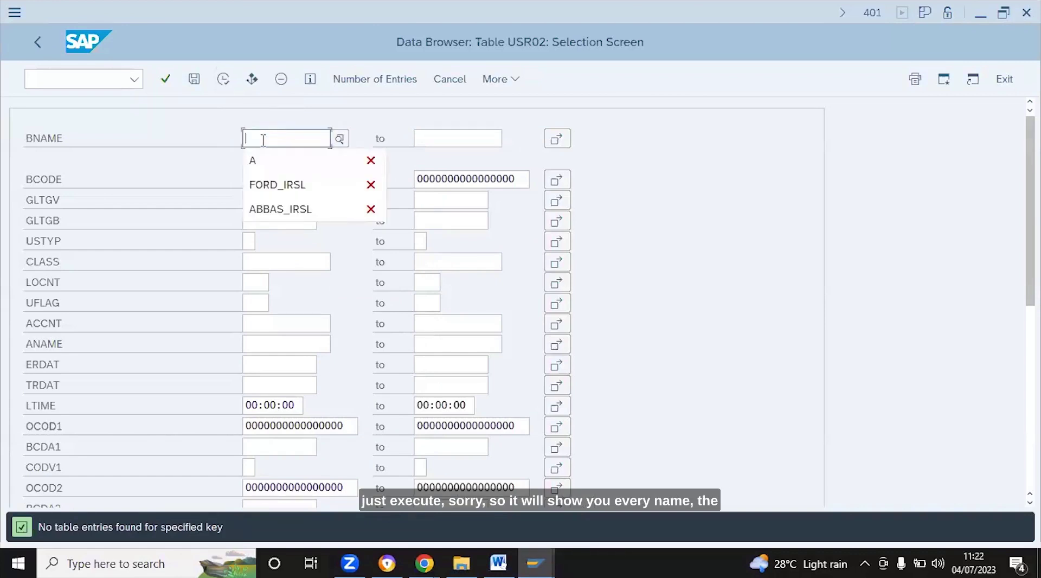
pyautogui.click(222, 80)
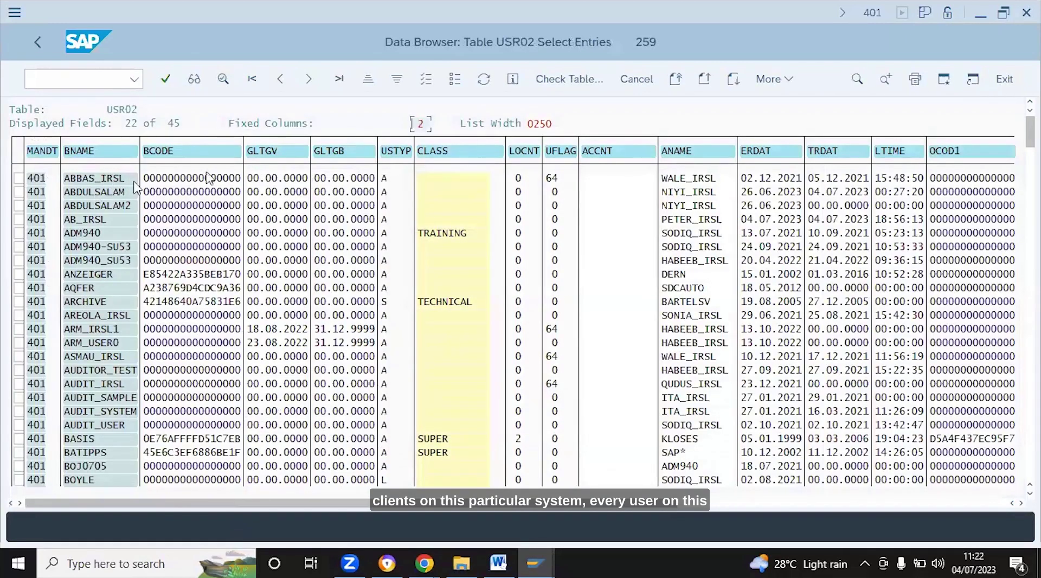
# Step row by row down the USR02 user list from the first entry toward the I users
pyautogui.click(110, 179)
pyautogui.press('Down')
pyautogui.press('Down')
pyautogui.press('Down')
pyautogui.press('Down')
pyautogui.press('Down')
pyautogui.press('Down')
pyautogui.press('Down')
pyautogui.press('Down')
pyautogui.press('Down')
pyautogui.press('Down')
pyautogui.press('Down')
pyautogui.press('Down')
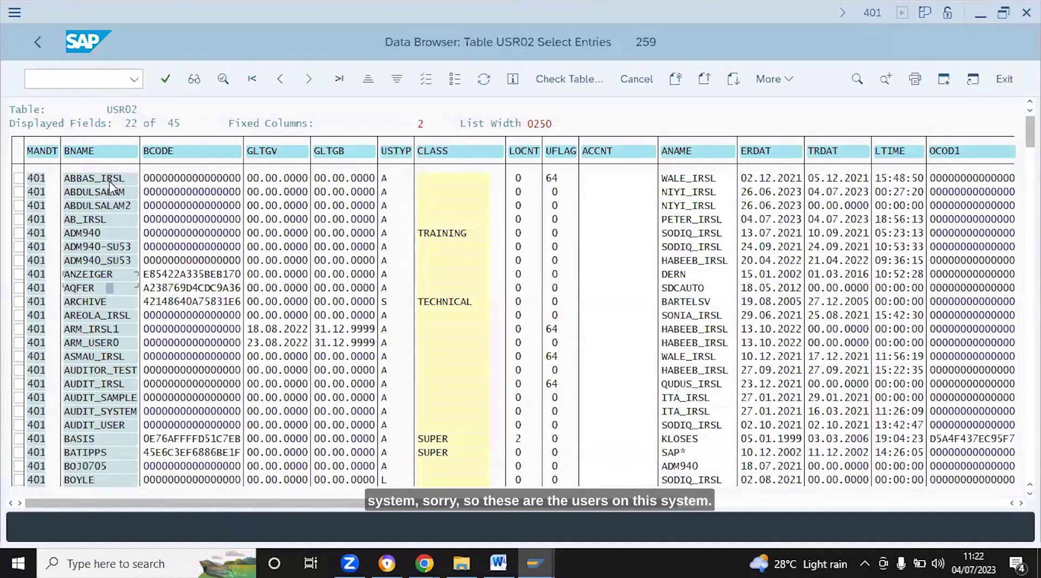
pyautogui.press('Down')
pyautogui.press('Down')
pyautogui.press('Down')
pyautogui.press('Down')
pyautogui.press('Down')
pyautogui.press('Down')
pyautogui.press('Down')
pyautogui.press('Down')
pyautogui.press('Down')
pyautogui.press('Down')
pyautogui.press('Down')
pyautogui.press('Down')
pyautogui.press('Down')
pyautogui.press('Down')
pyautogui.press('Down')
pyautogui.press('Down')
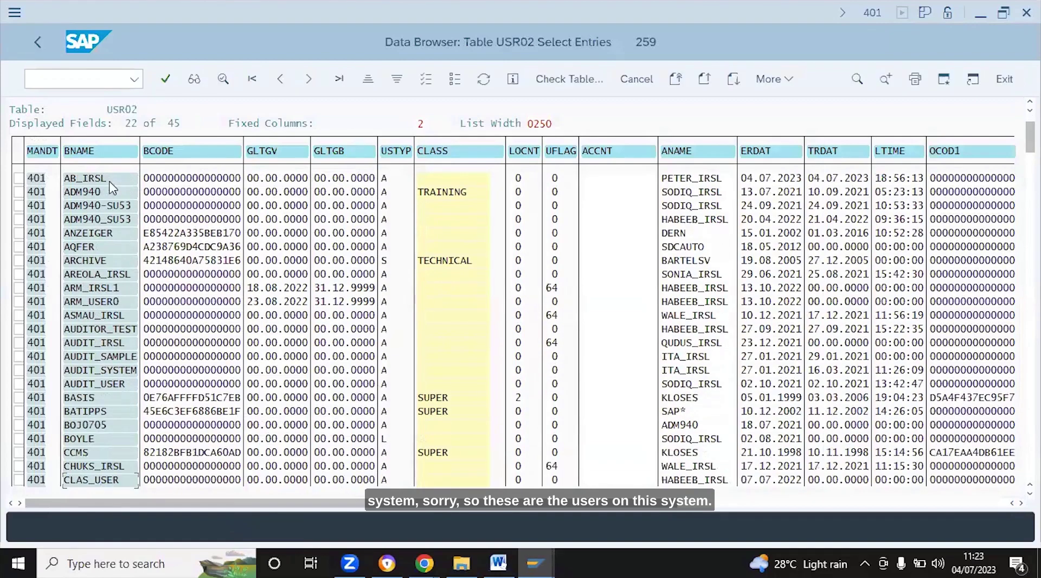
pyautogui.press('Down')
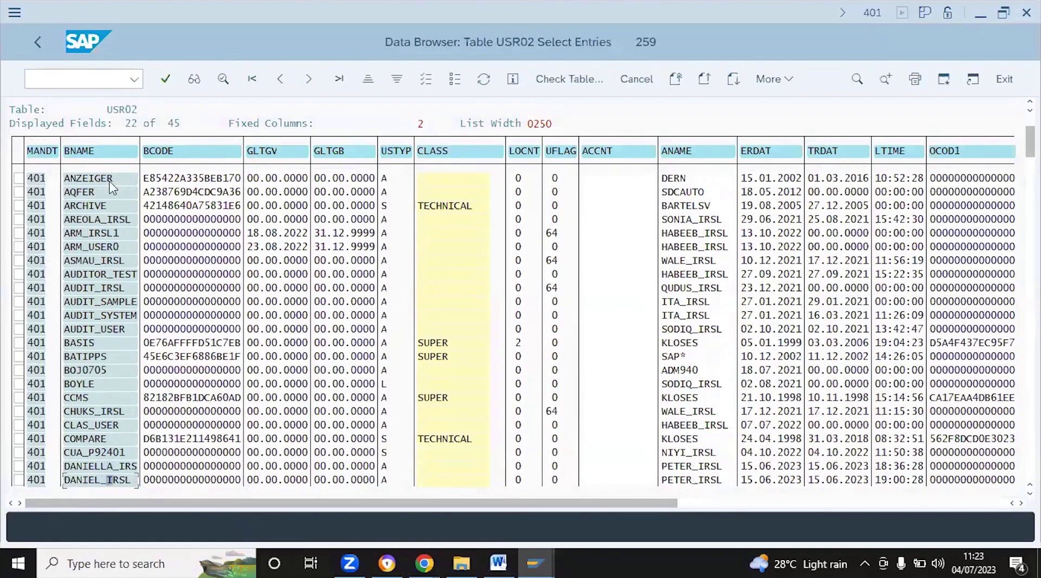
pyautogui.press('Down')
pyautogui.press('Down')
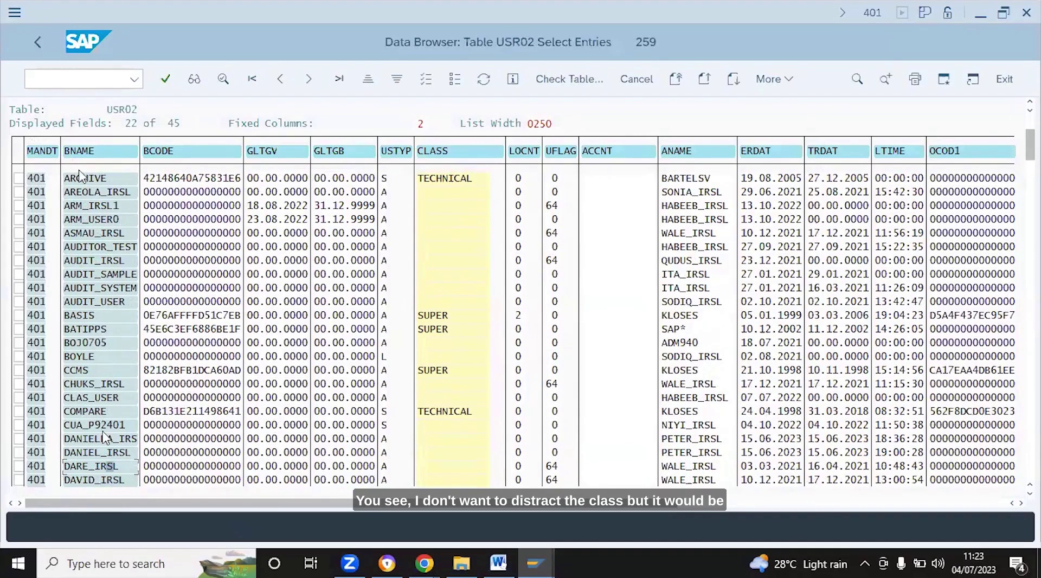
pyautogui.press('Down')
pyautogui.press('Down')
pyautogui.press('Down')
pyautogui.press('Down')
pyautogui.press('Down')
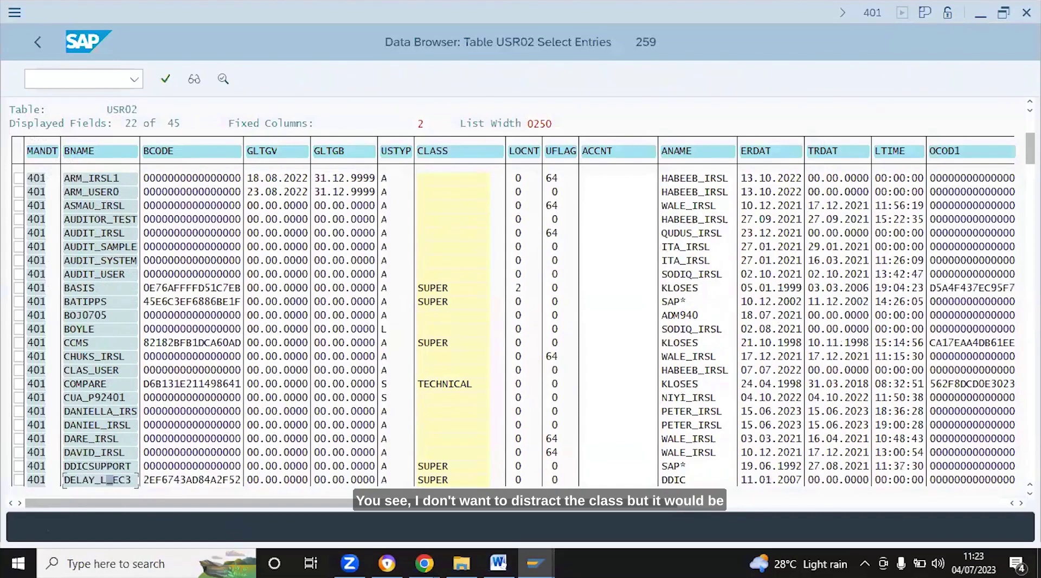
pyautogui.press('Down')
pyautogui.press('Down')
pyautogui.press('Down')
pyautogui.press('Down')
pyautogui.press('Down')
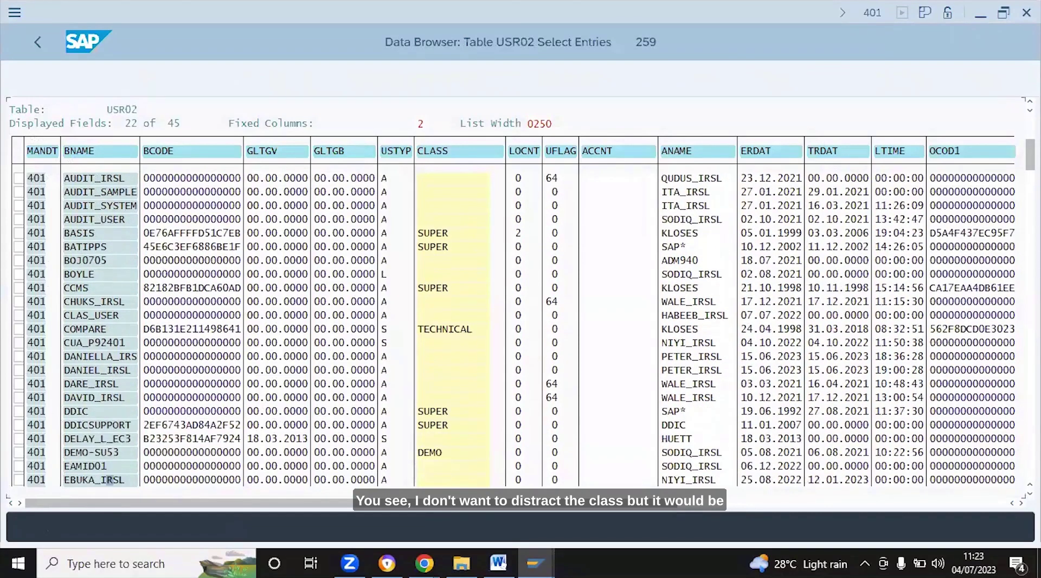
pyautogui.press('Down')
pyautogui.press('Down')
pyautogui.press('Down')
pyautogui.press('Down')
pyautogui.press('Down')
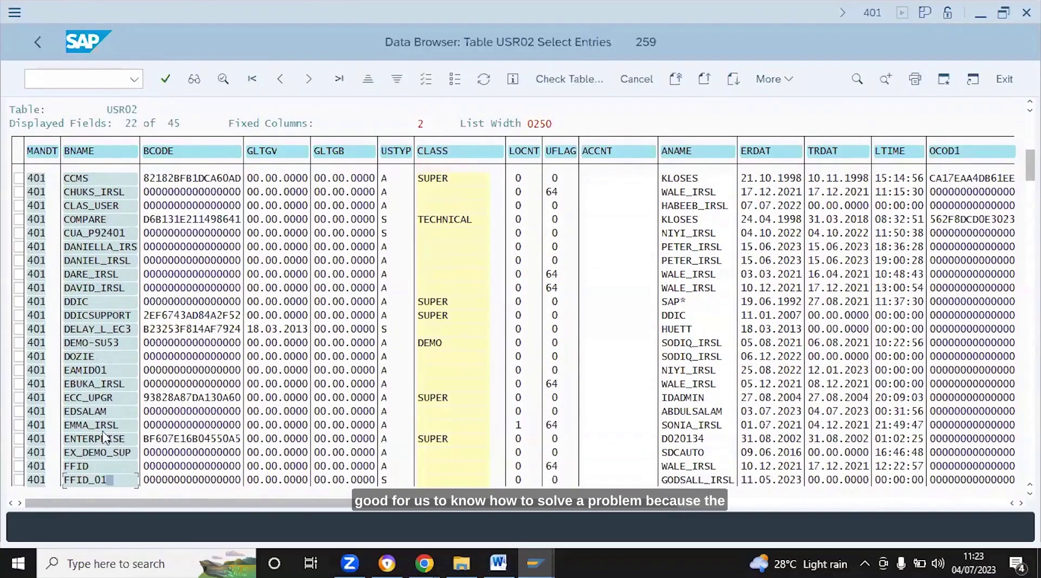
pyautogui.press('Down')
pyautogui.press('Down')
pyautogui.press('Down')
pyautogui.press('Down')
pyautogui.press('Down')
pyautogui.press('Down')
pyautogui.press('Down')
pyautogui.press('Down')
pyautogui.press('Down')
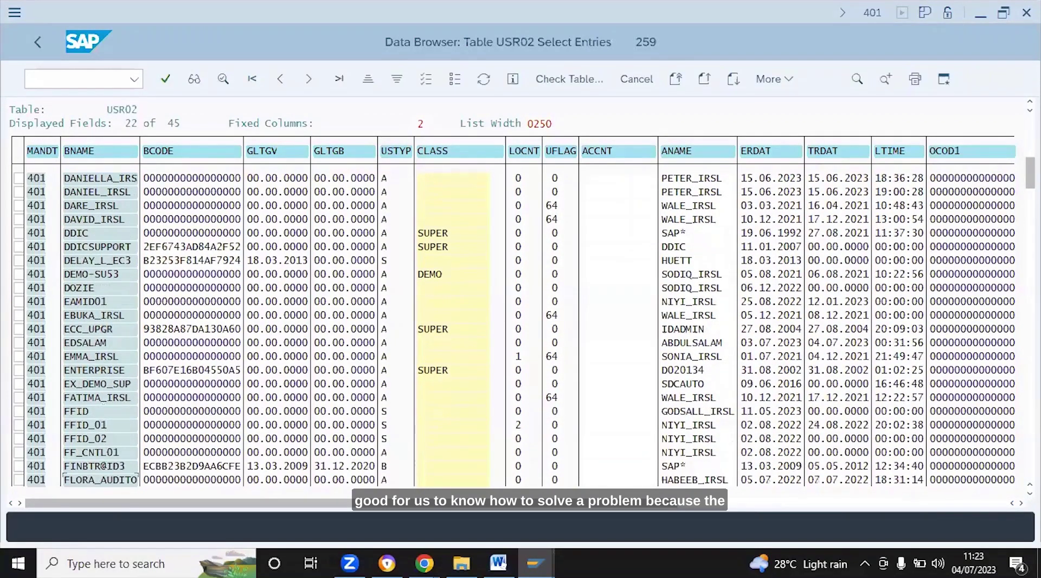
pyautogui.press('Down')
pyautogui.press('Down')
pyautogui.press('Down')
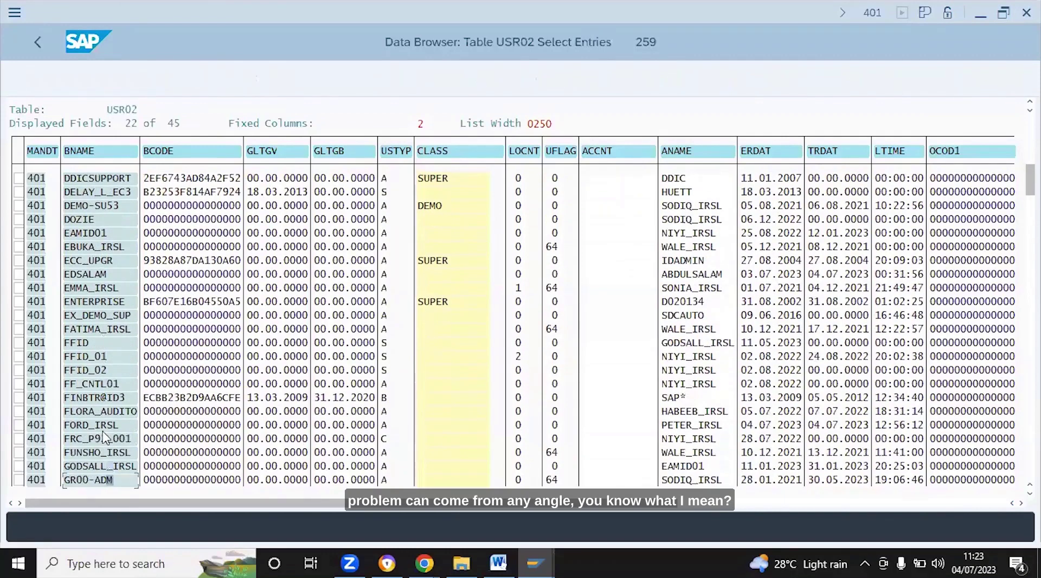
pyautogui.press('Down')
pyautogui.press('Down')
pyautogui.press('Down')
pyautogui.press('Down')
pyautogui.press('Down')
pyautogui.press('Down')
pyautogui.press('Down')
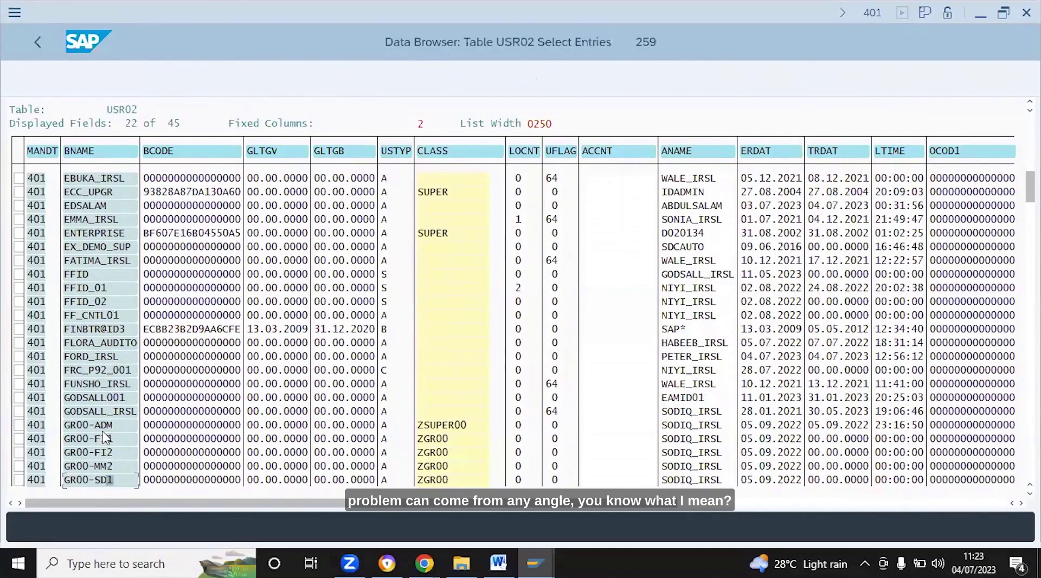
pyautogui.press('Down')
pyautogui.press('Down')
pyautogui.press('Down')
pyautogui.press('Down')
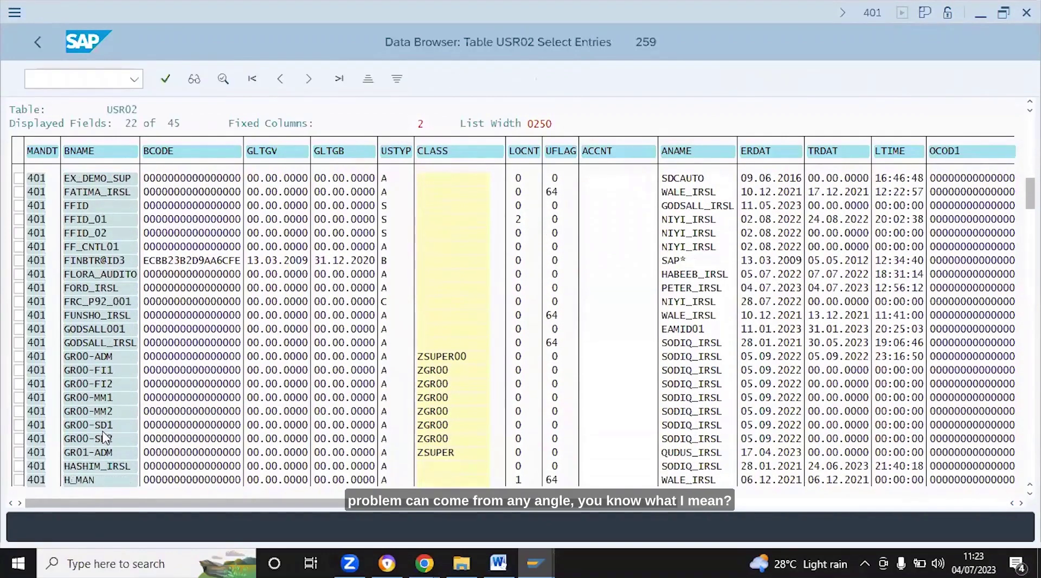
pyautogui.press('Down')
pyautogui.press('Down')
pyautogui.press('Down')
pyautogui.press('Down')
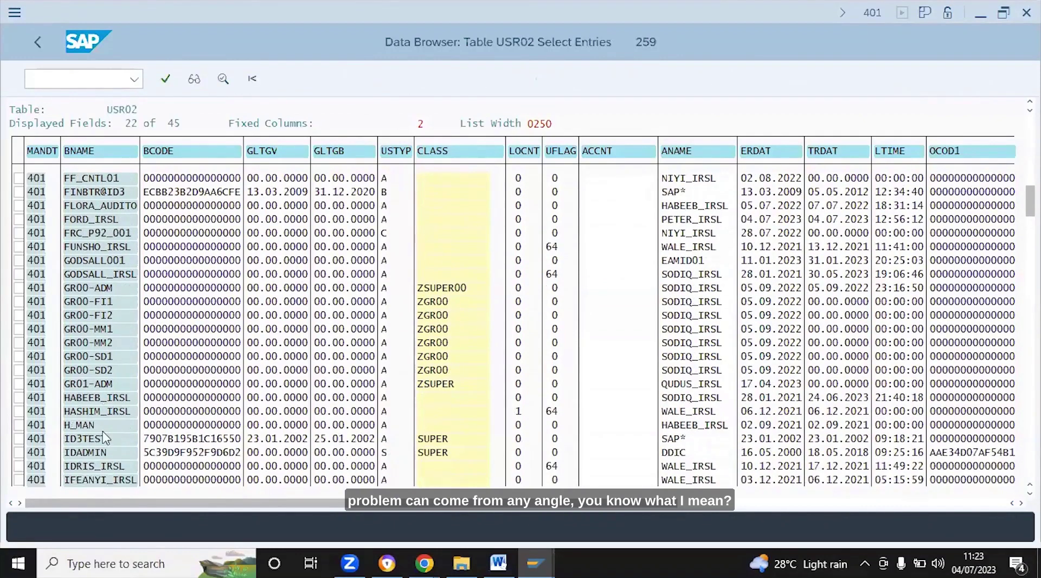
pyautogui.press('Down')
pyautogui.press('Down')
pyautogui.press('Down')
pyautogui.press('Down')
pyautogui.press('Down')
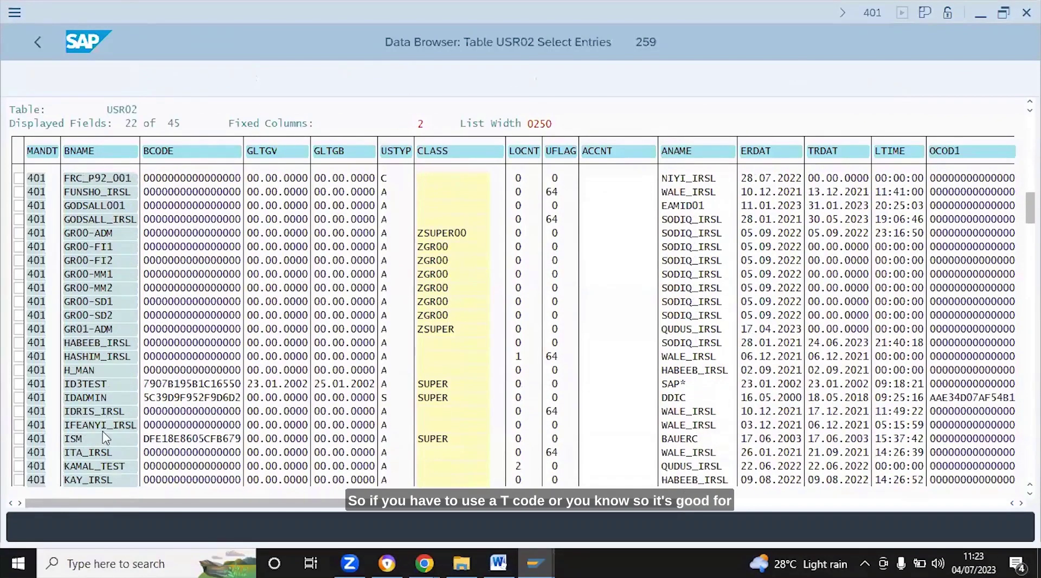
# Scroll further down the USR02 list until RBANK3D and the RCIO and RFC users are visible
pyautogui.scroll(-5, 104, 437)
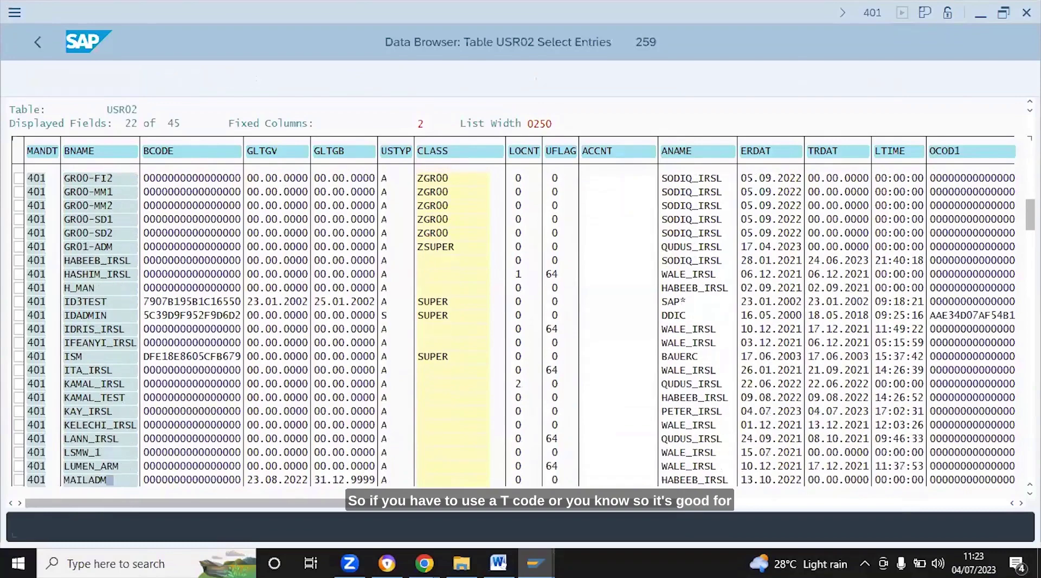
pyautogui.scroll(-2, 105, 438)
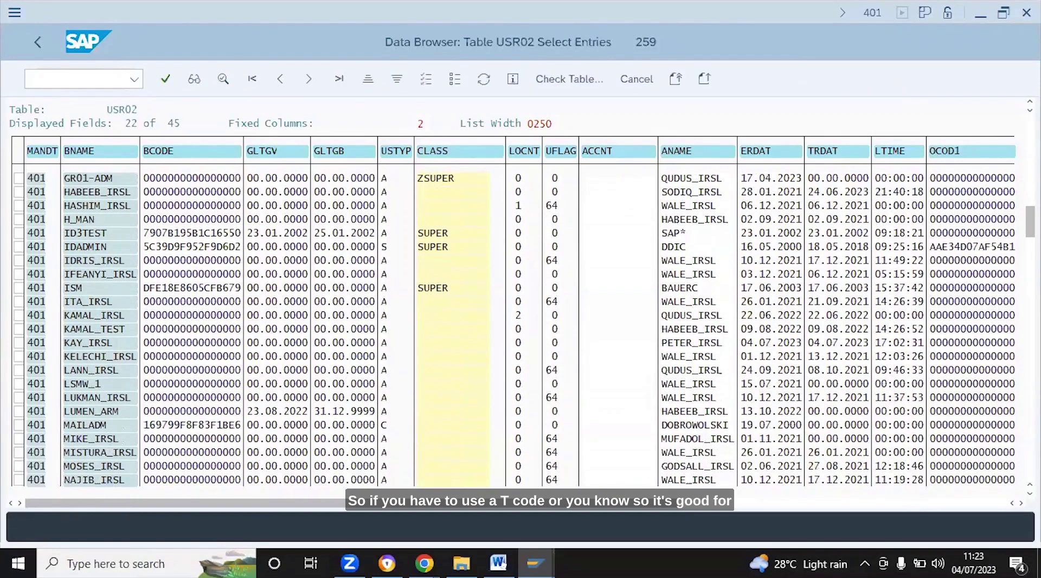
pyautogui.scroll(-2, 104, 438)
pyautogui.scroll(-6, 105, 438)
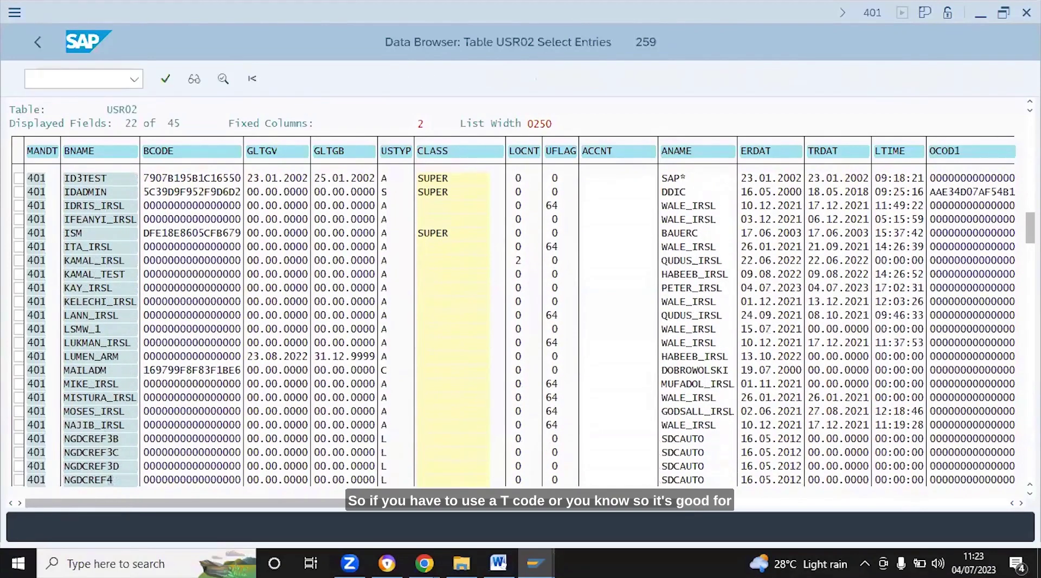
pyautogui.scroll(-5, 105, 438)
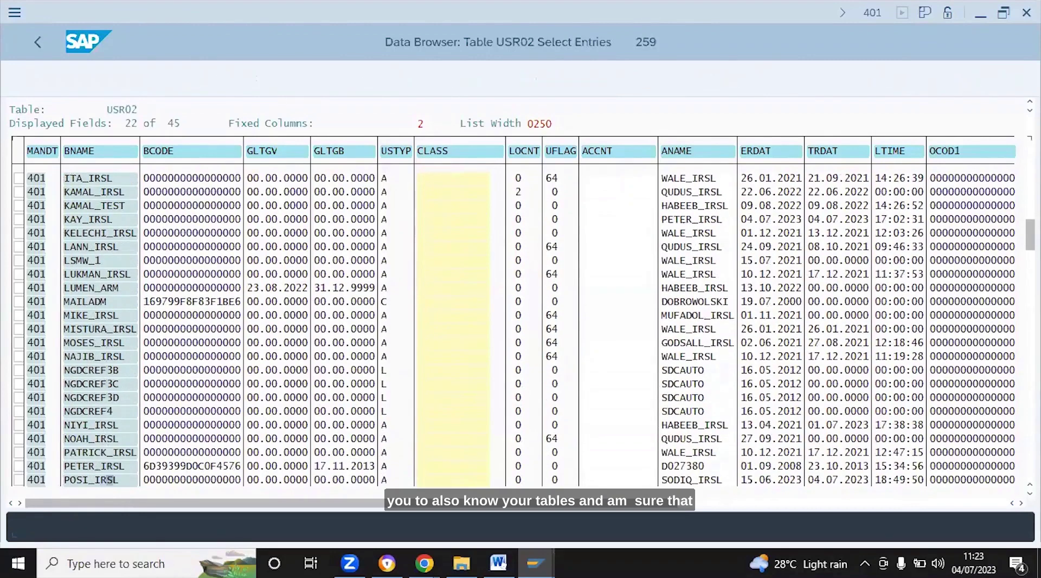
pyautogui.scroll(-5, 105, 438)
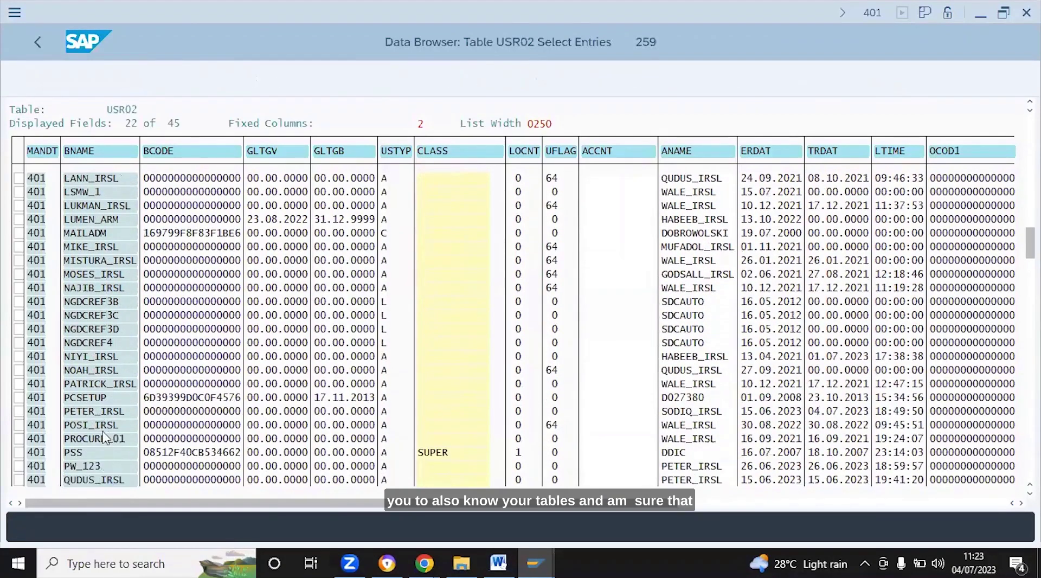
pyautogui.scroll(-5, 105, 438)
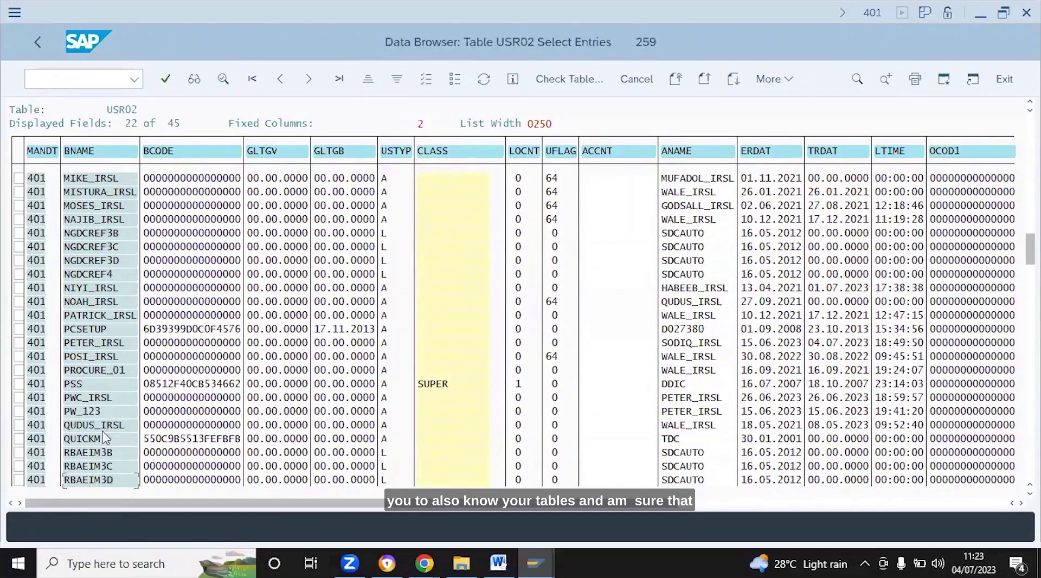
pyautogui.scroll(-3, 104, 438)
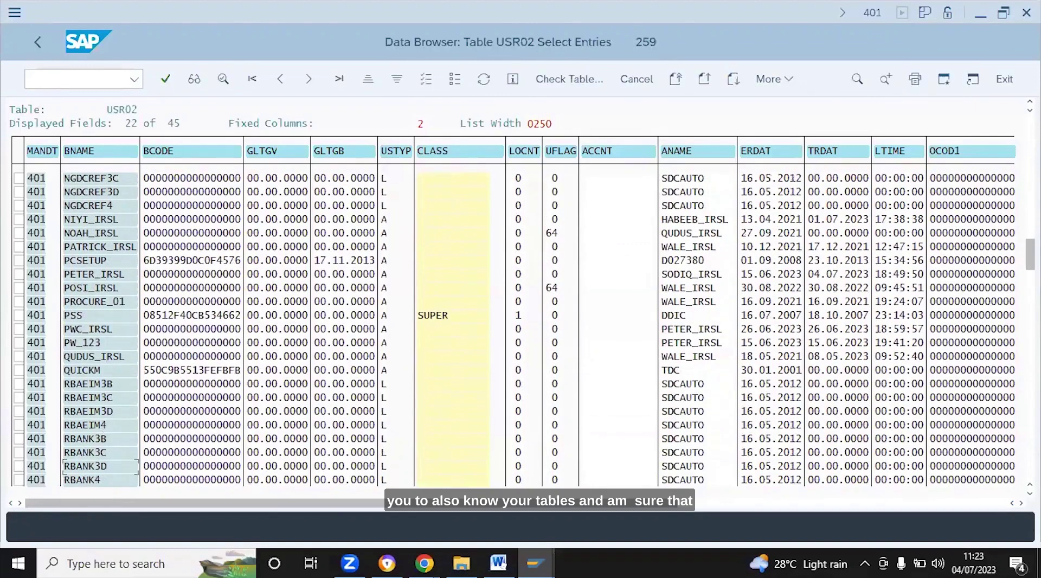
pyautogui.scroll(-4, 105, 438)
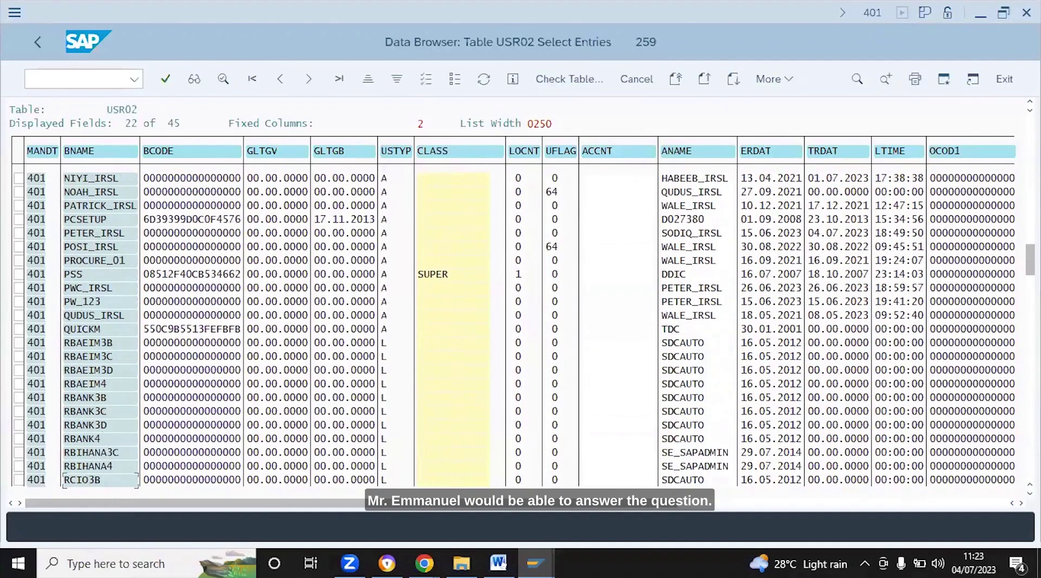
pyautogui.scroll(-1, 104, 438)
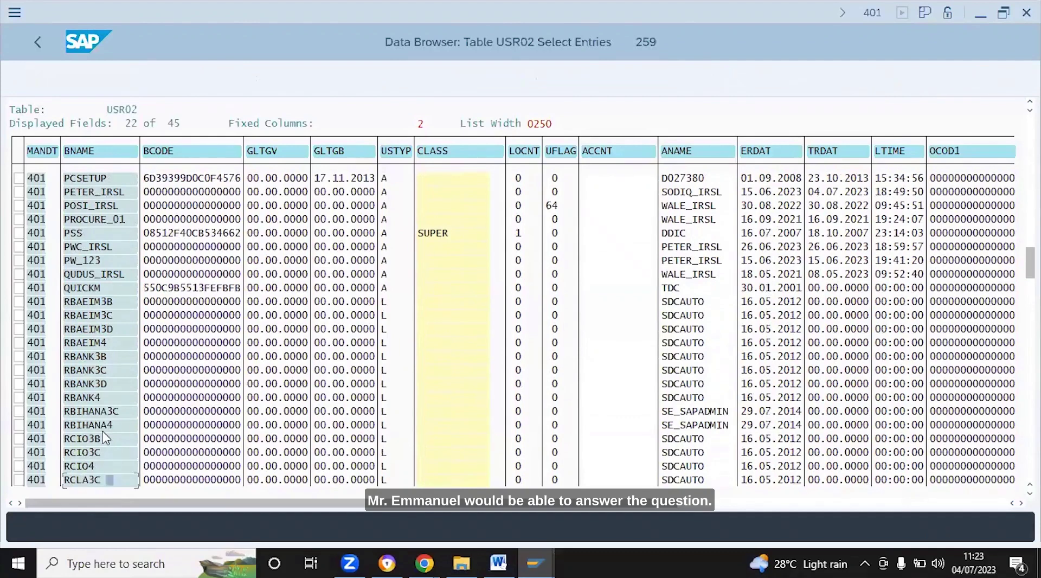
pyautogui.scroll(-5, 105, 438)
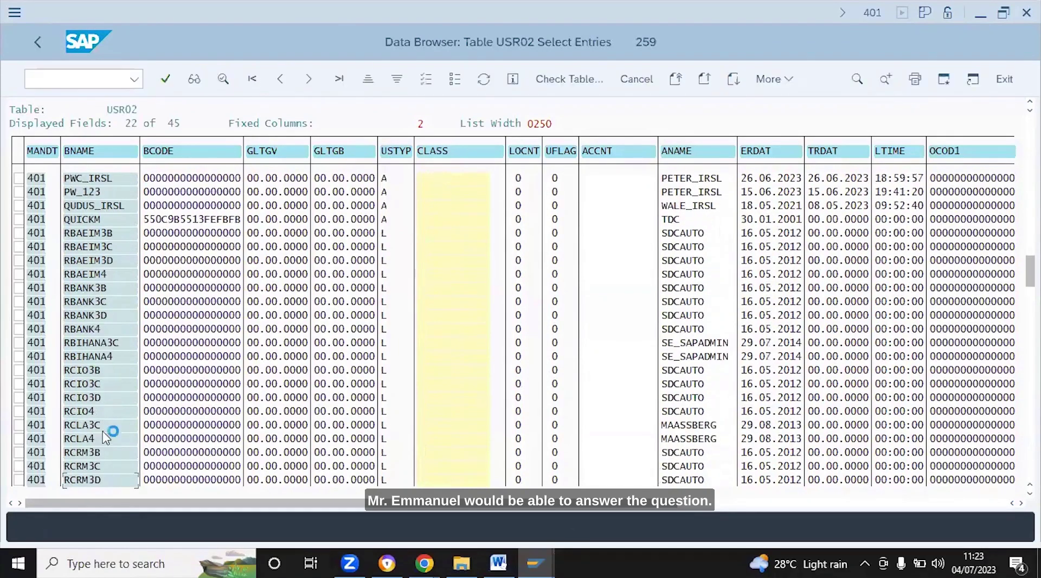
pyautogui.scroll(-5, 105, 438)
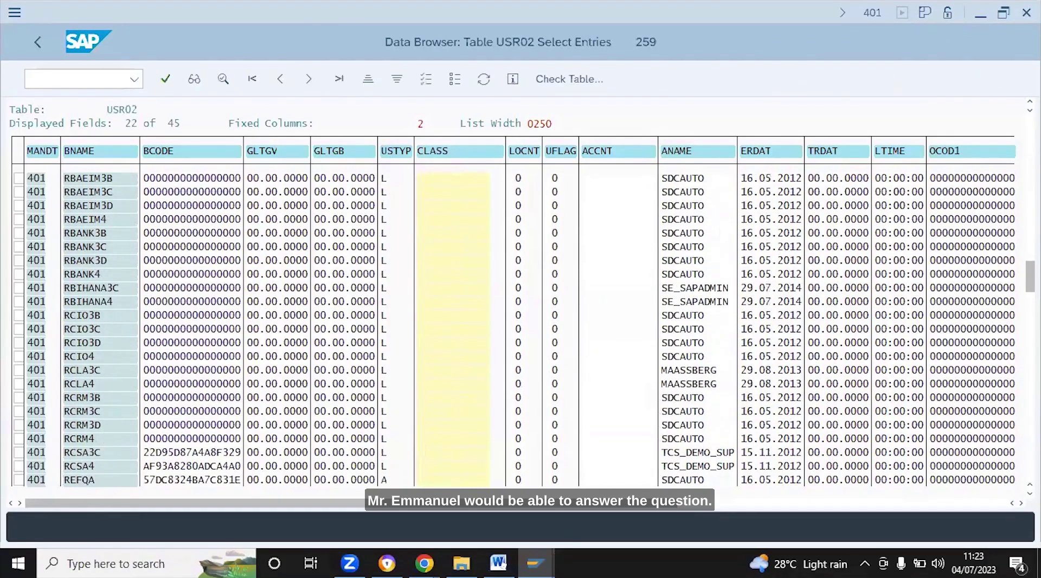
pyautogui.scroll(-3, 105, 438)
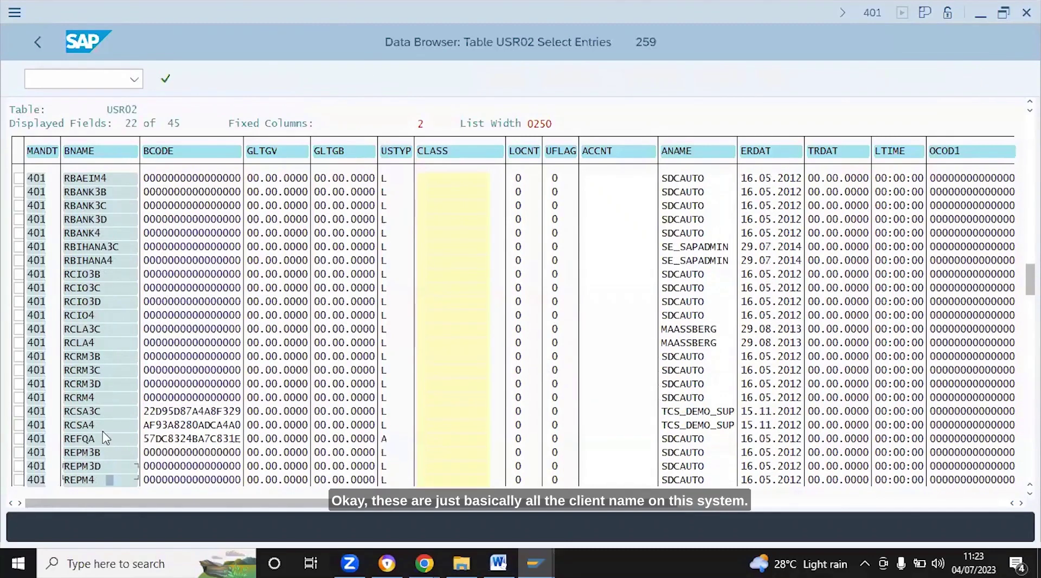
pyautogui.scroll(-1, 105, 438)
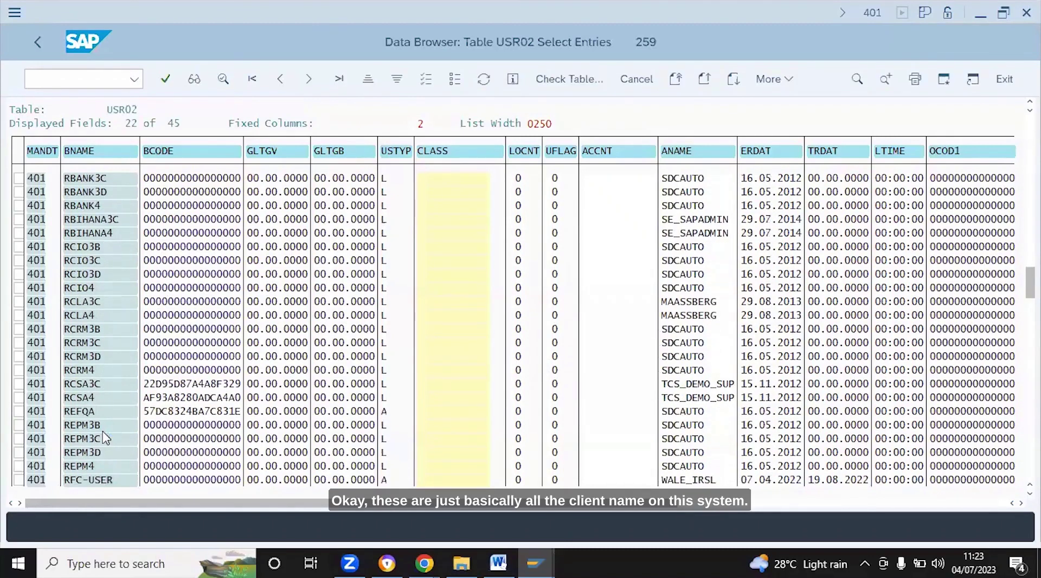
pyautogui.scroll(-1, 104, 438)
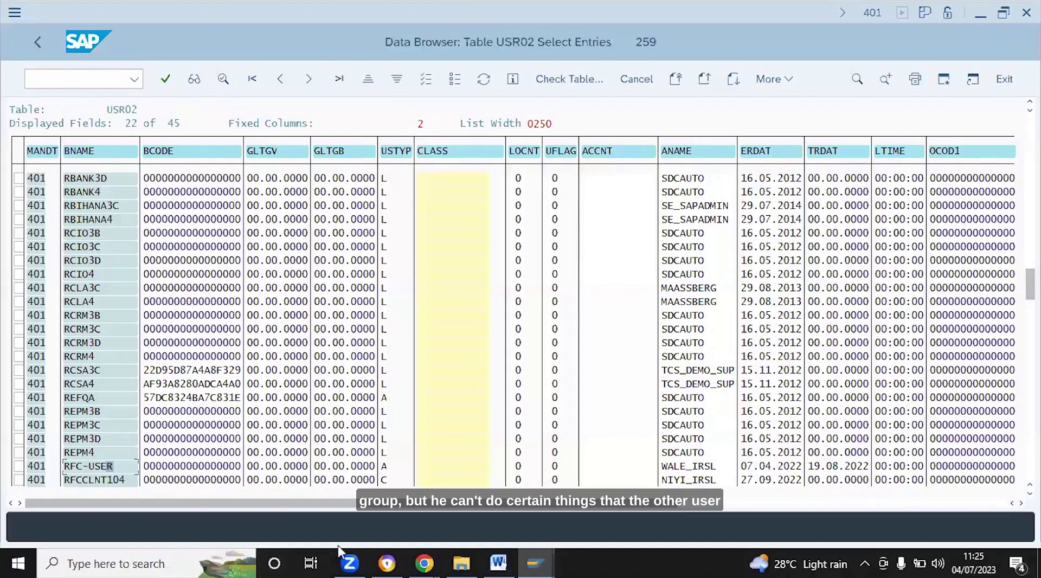
pyautogui.moveTo(503, 564)
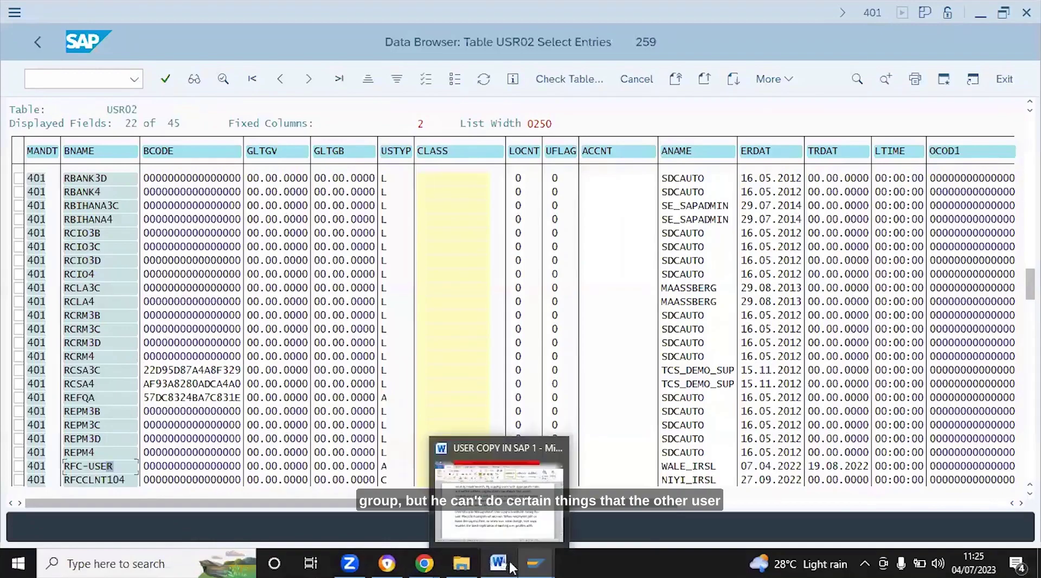
pyautogui.moveTo(510, 534)
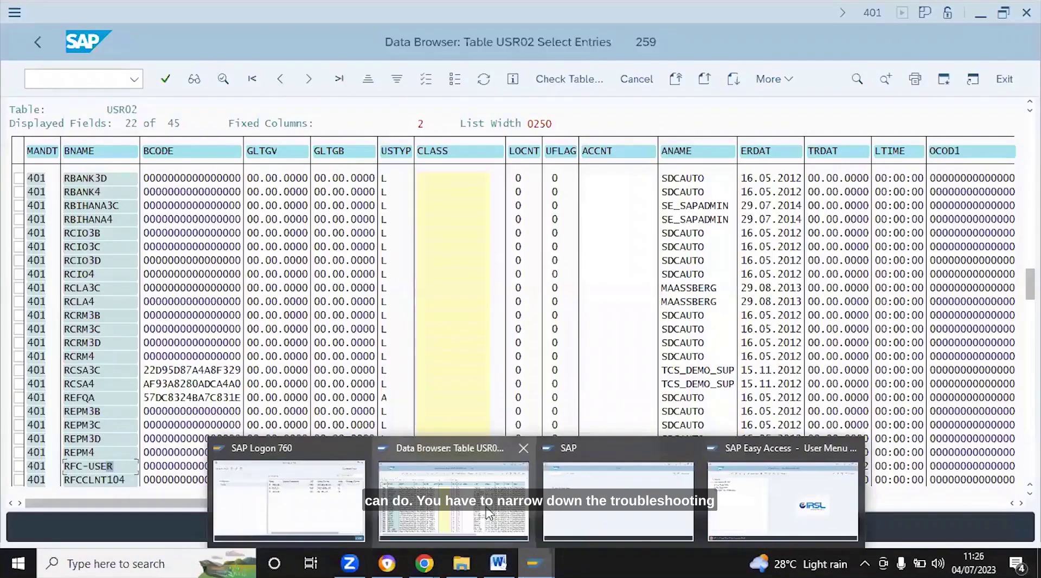
pyautogui.click(487, 509)
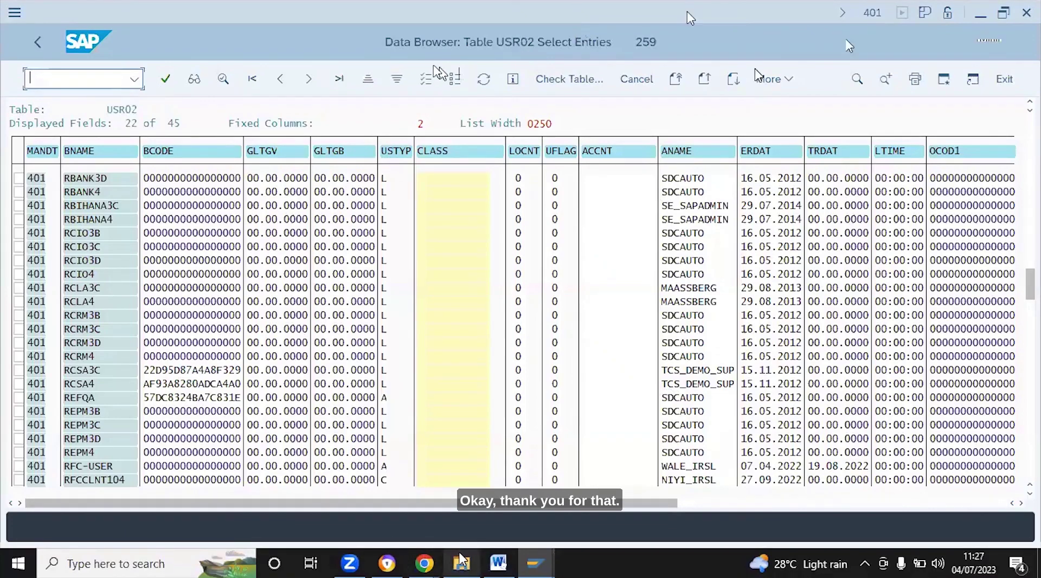
pyautogui.moveTo(461, 561)
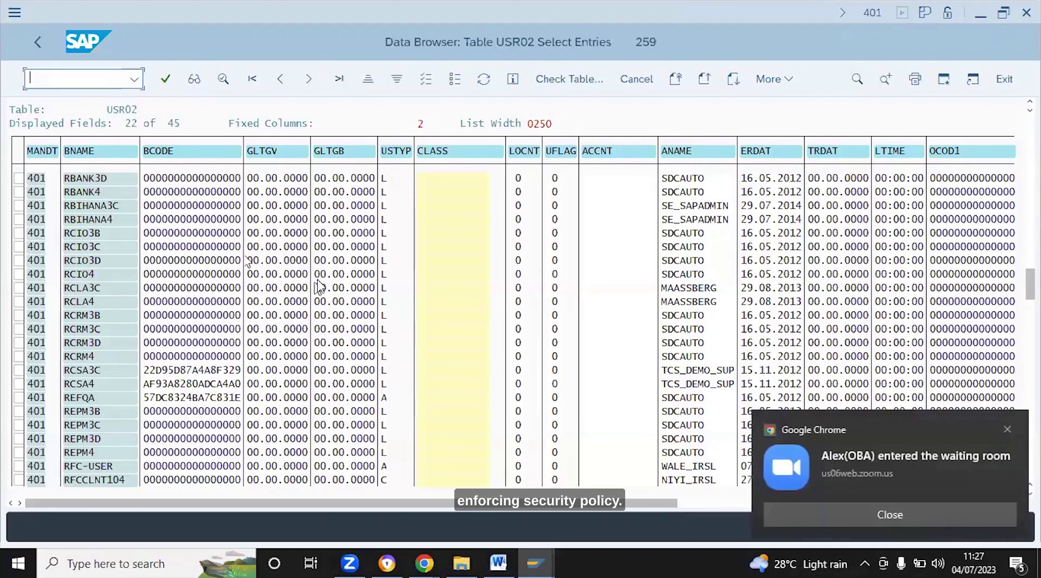
pyautogui.click(869, 465)
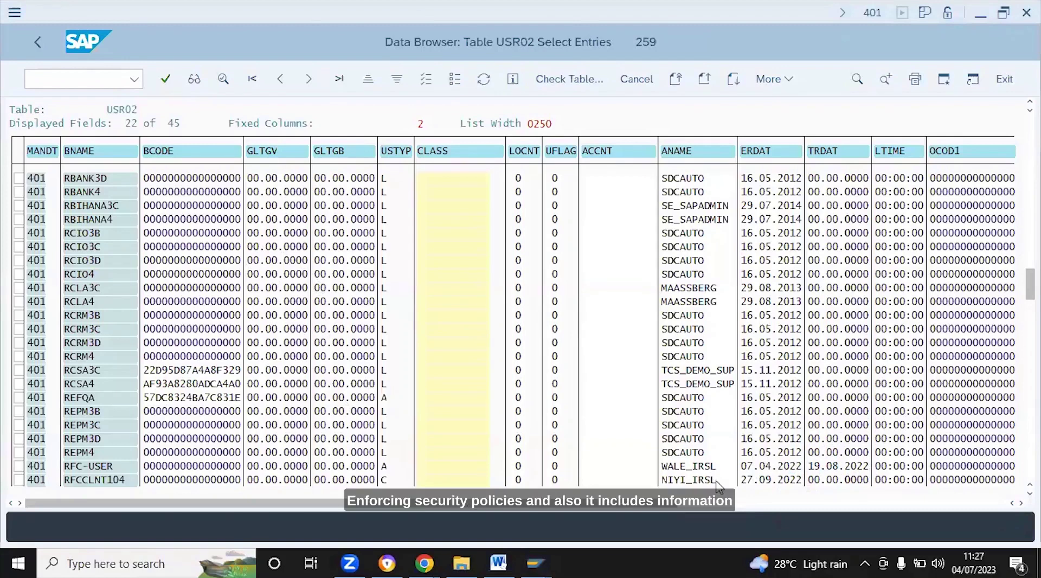
pyautogui.click(539, 568)
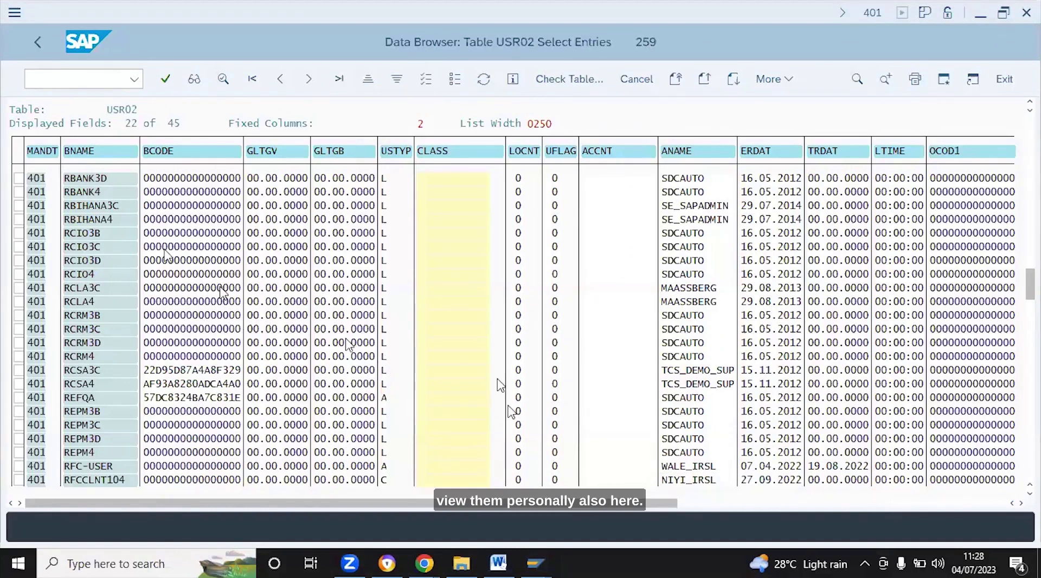
pyautogui.doubleClick(103, 179)
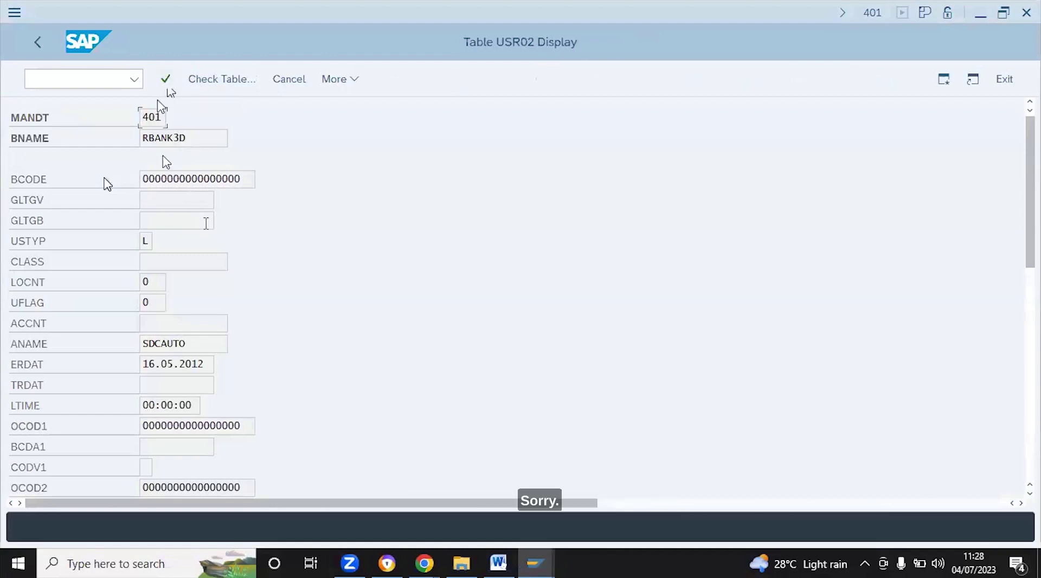
pyautogui.click(185, 137)
pyautogui.click(44, 50)
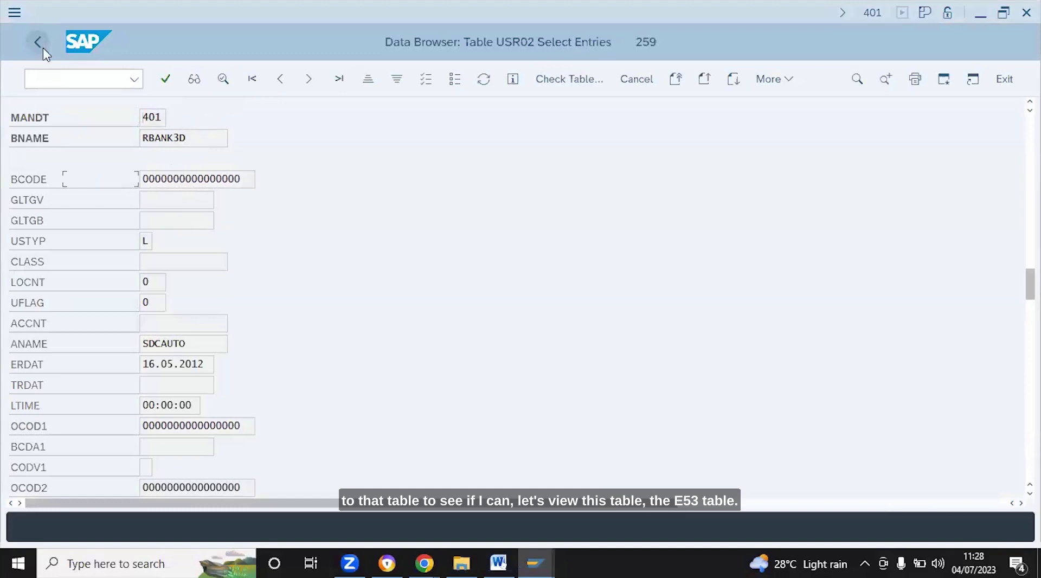
pyautogui.click(43, 48)
pyautogui.click(52, 81)
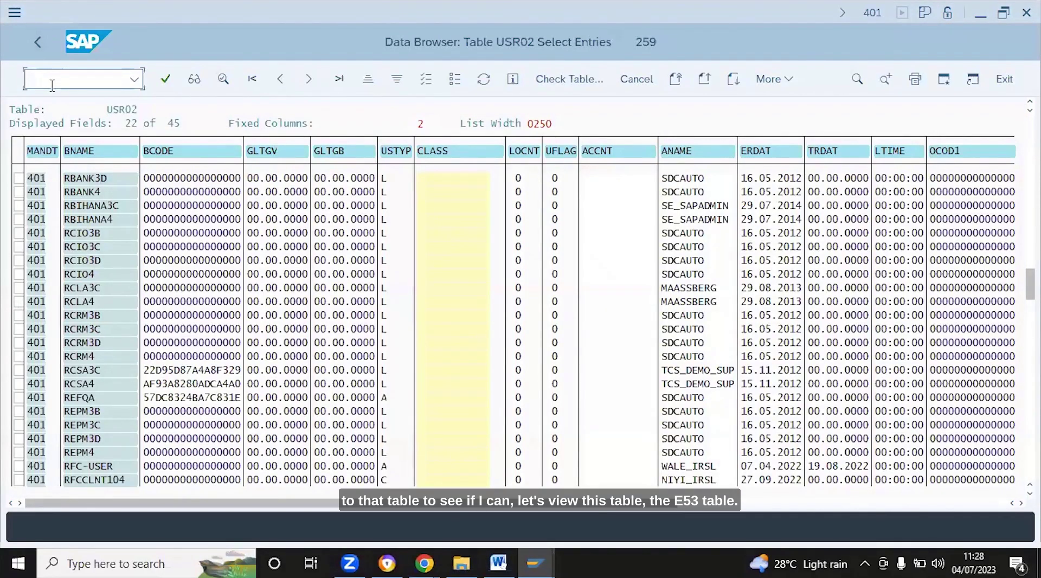
# Return to the table entry screen and replace USR02 with E070 to open its selection screen
pyautogui.click(40, 46)
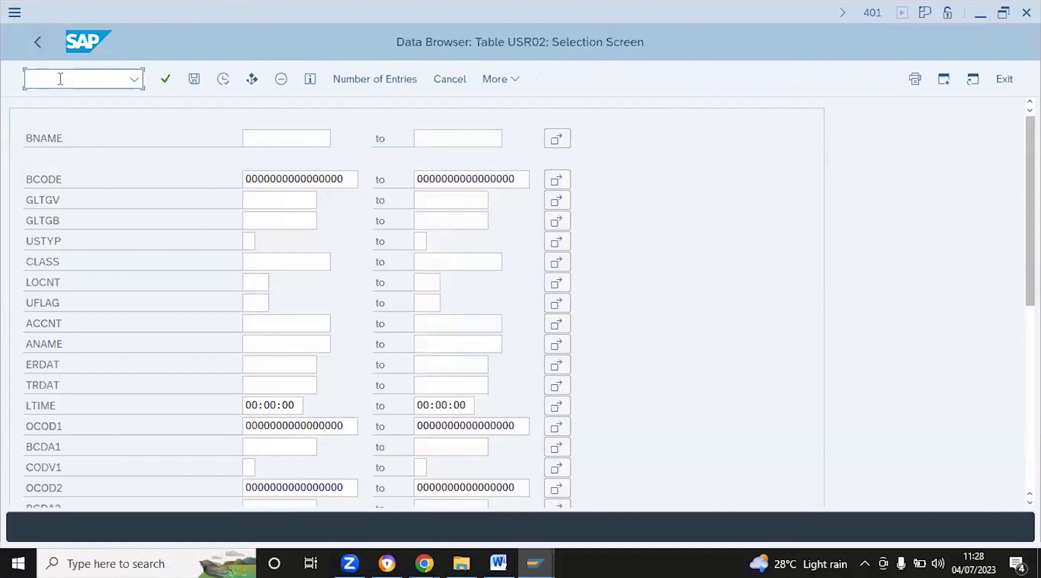
pyautogui.click(40, 44)
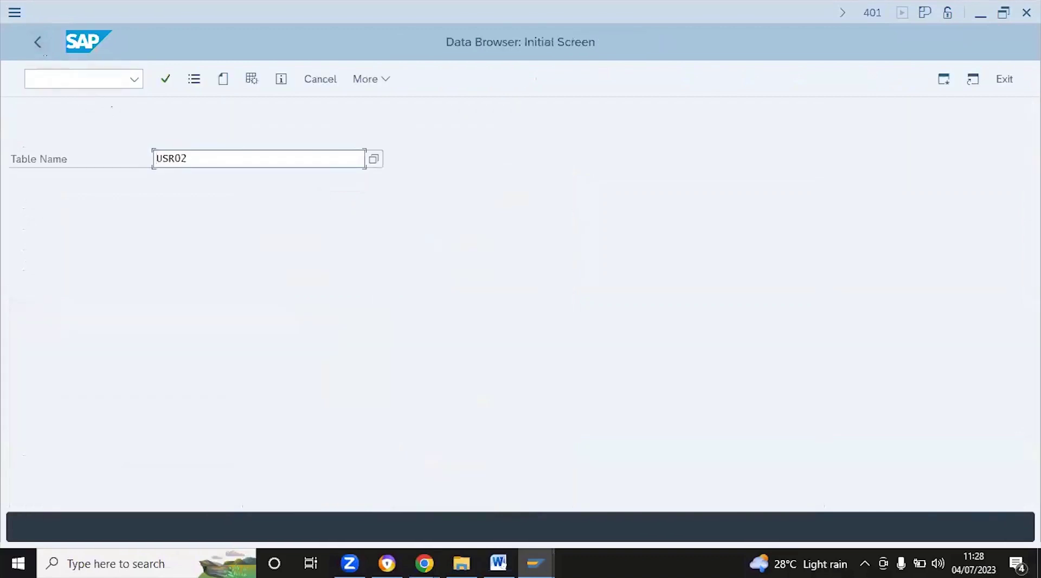
pyautogui.click(192, 157)
pyautogui.press('Right')
pyautogui.press('Right')
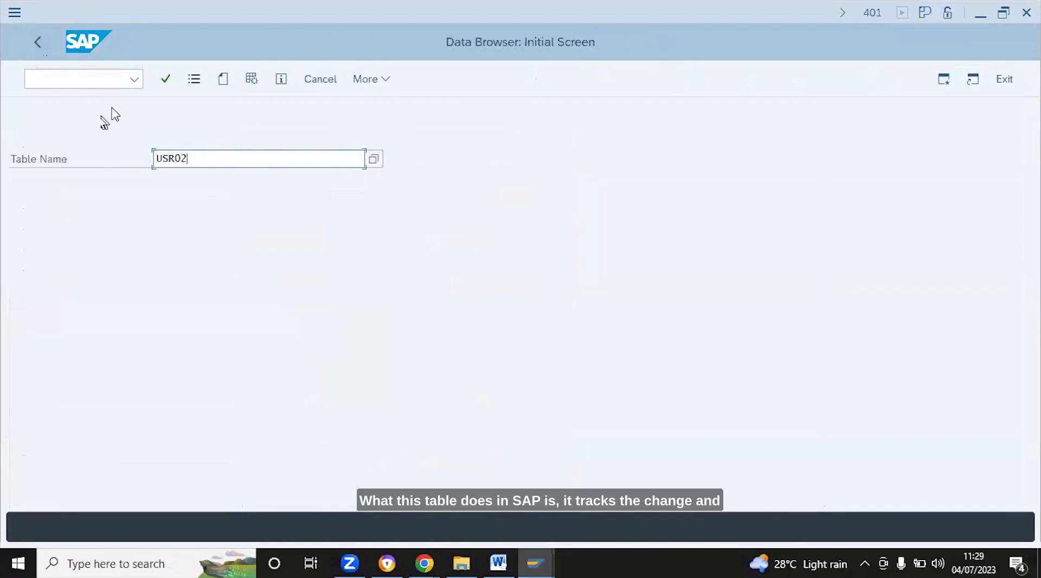
pyautogui.press('Delete')
pyautogui.press('Delete')
pyautogui.press('Delete')
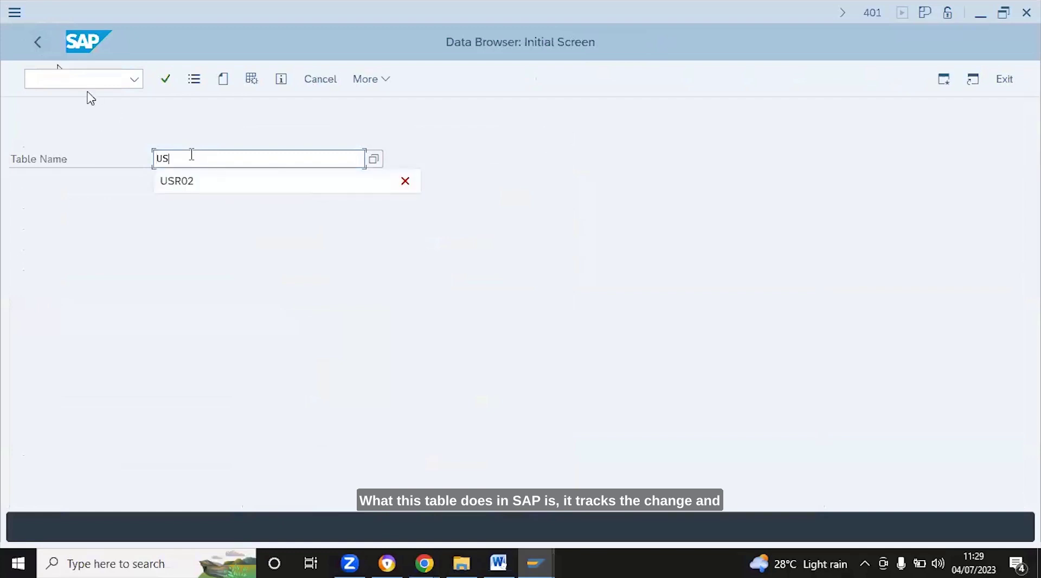
pyautogui.press('BackSpace')
pyautogui.press('BackSpace')
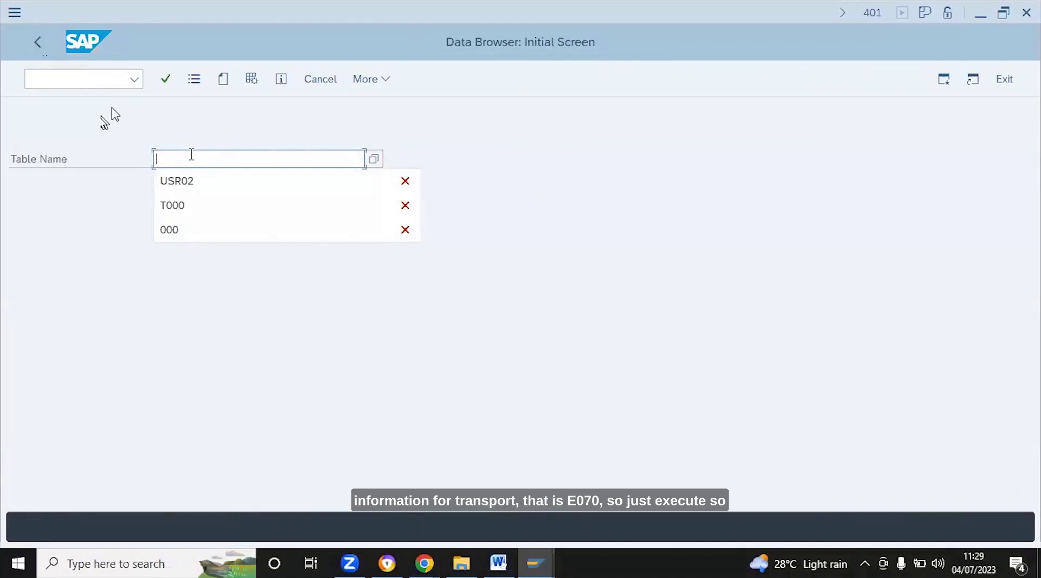
pyautogui.write('E0')
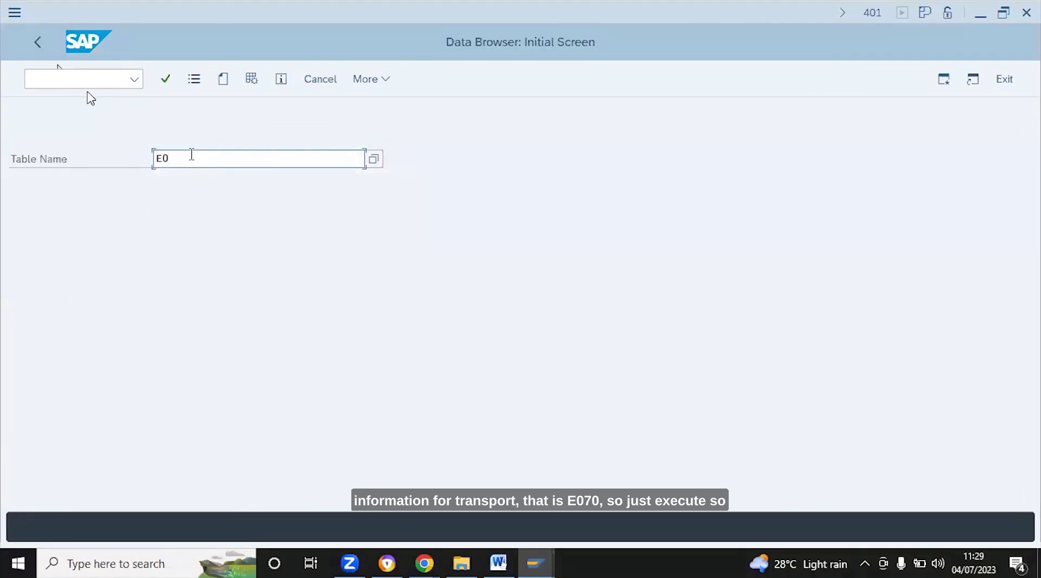
pyautogui.write('70')
pyautogui.press('Return')
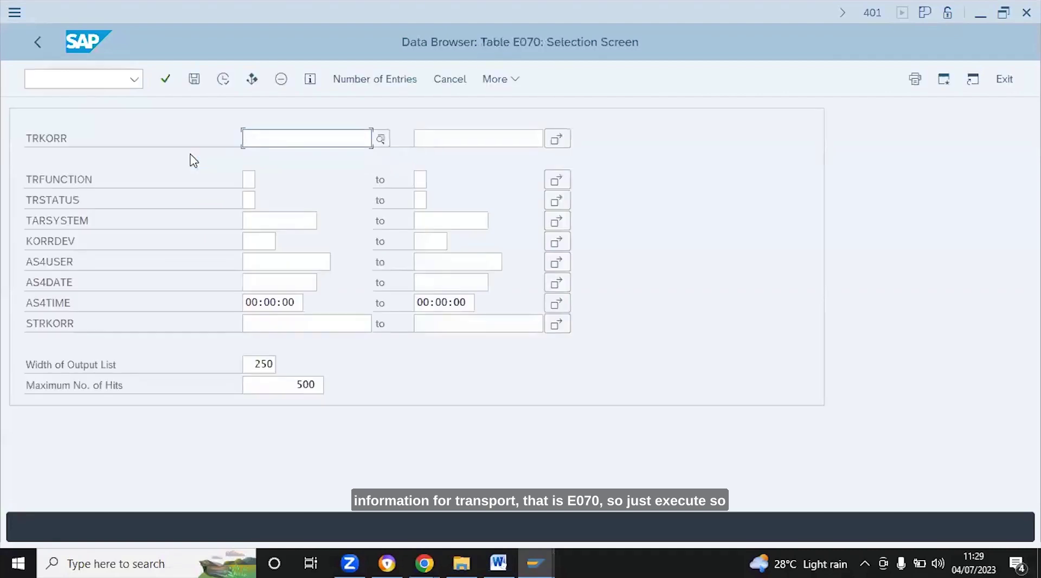
# Execute the E070 selection to list up to 500 transport request entries
pyautogui.click(223, 81)
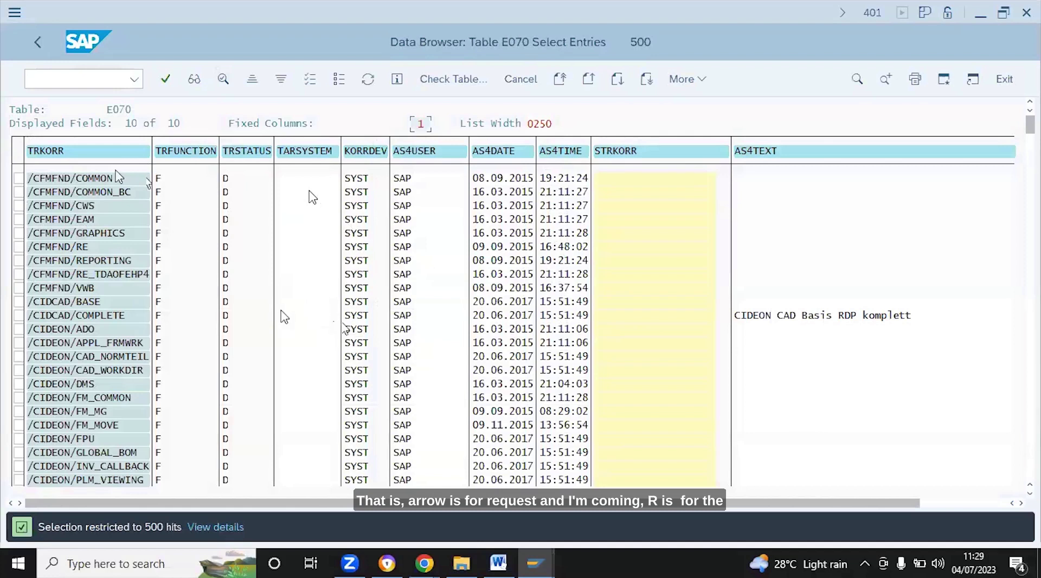
# Move one row below /CIDCAD/BASE in the E070 list to reveal /CIDEON/PM_CS_INT
pyautogui.click(95, 179)
pyautogui.click(92, 303)
pyautogui.press('Down')
pyautogui.press('Down')
pyautogui.press('Down')
pyautogui.press('Down')
pyautogui.press('Down')
pyautogui.press('Down')
pyautogui.press('Down')
pyautogui.press('Down')
pyautogui.press('Down')
pyautogui.press('Down')
pyautogui.press('Down')
pyautogui.press('Down')
pyautogui.press('Down')
pyautogui.press('Down')
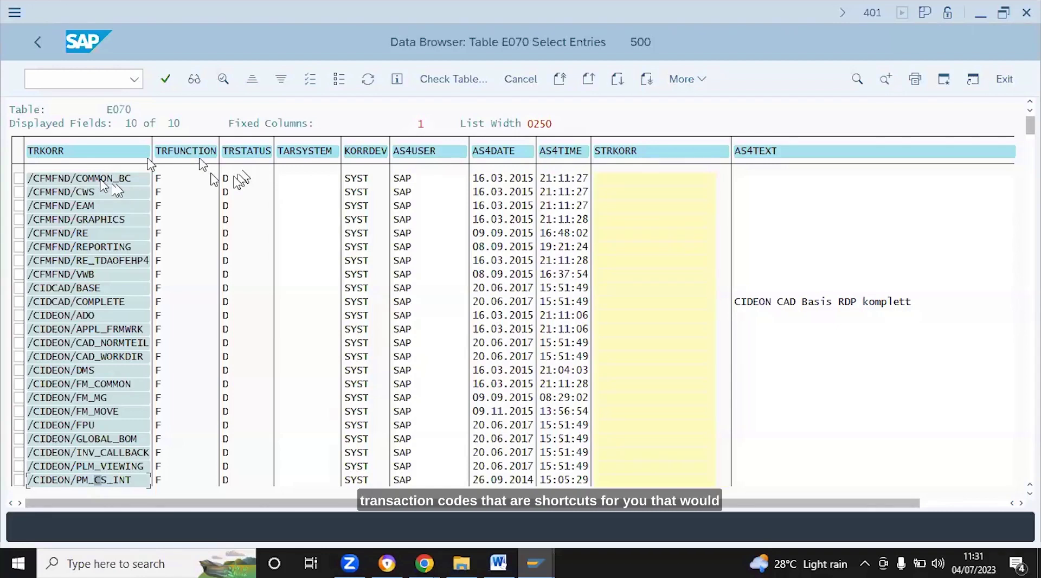
pyautogui.doubleClick(239, 178)
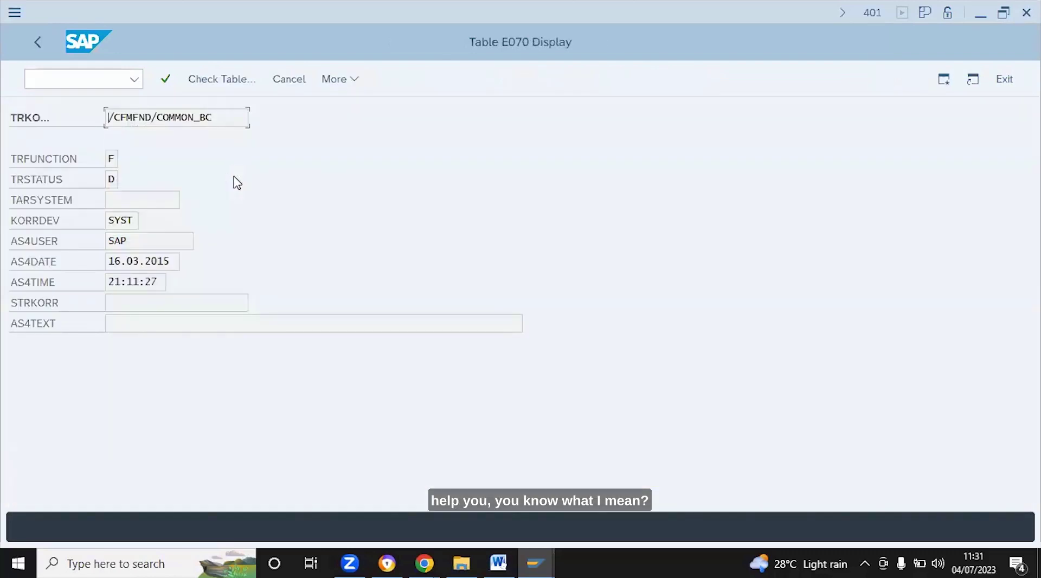
pyautogui.click(41, 48)
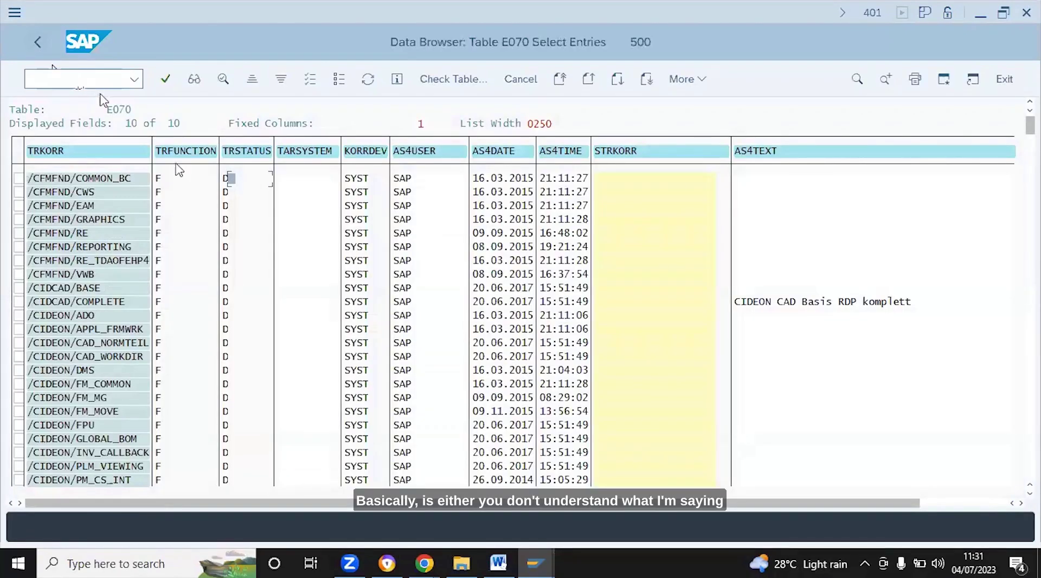
pyautogui.moveTo(527, 568)
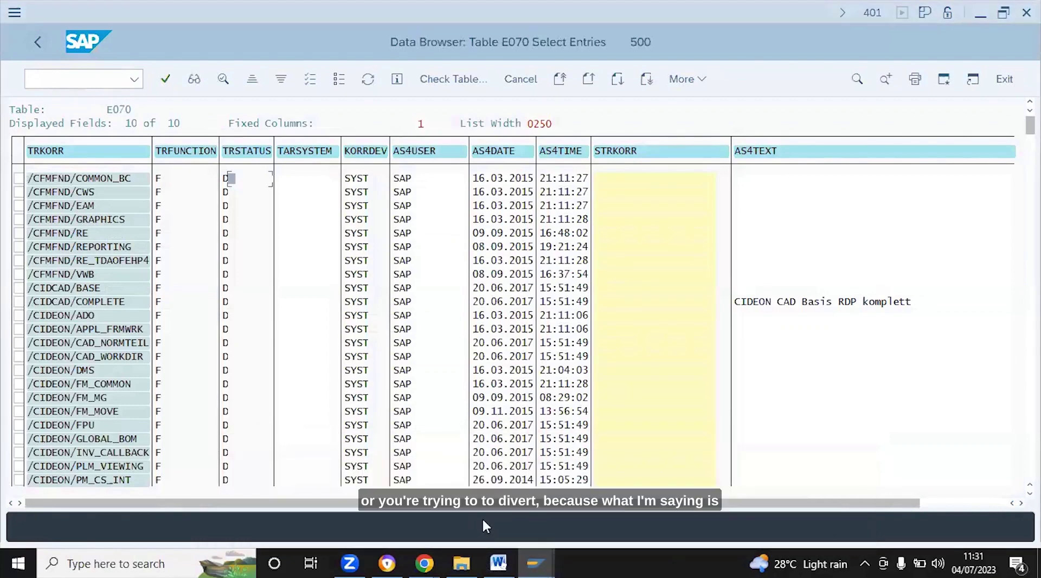
pyautogui.moveTo(533, 549)
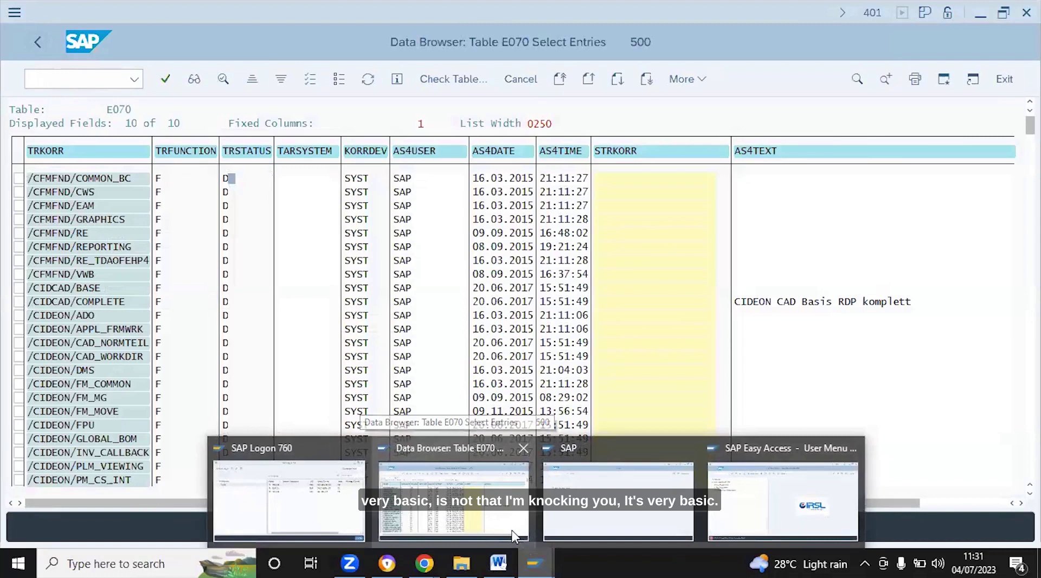
pyautogui.click(493, 510)
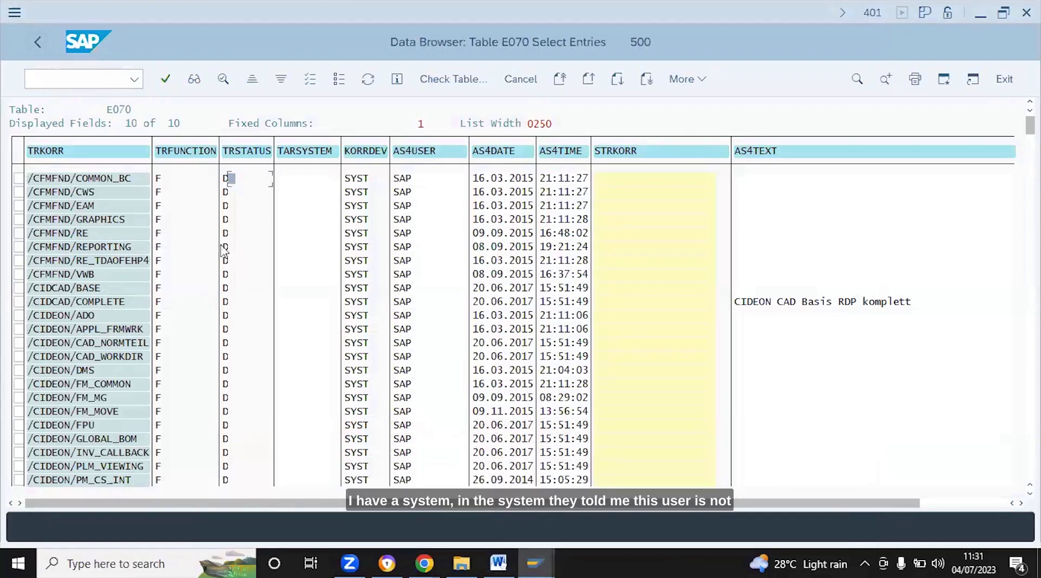
pyautogui.click(251, 180)
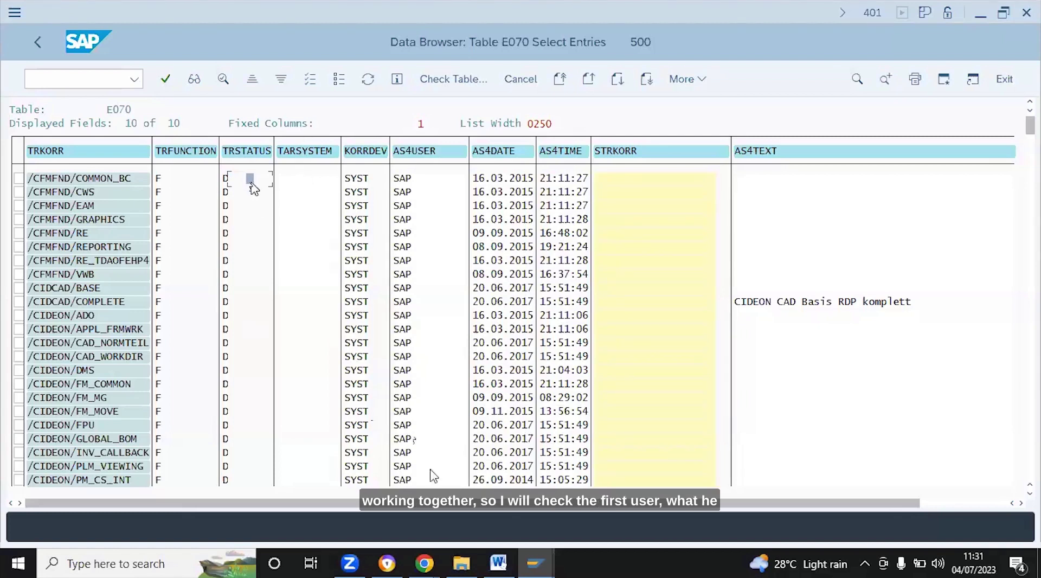
pyautogui.click(534, 563)
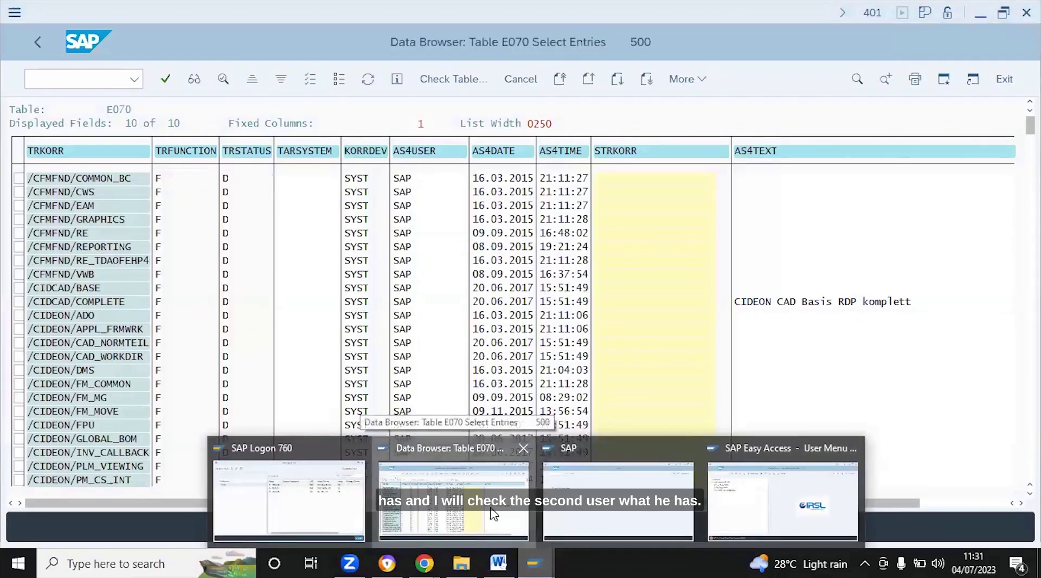
pyautogui.click(490, 507)
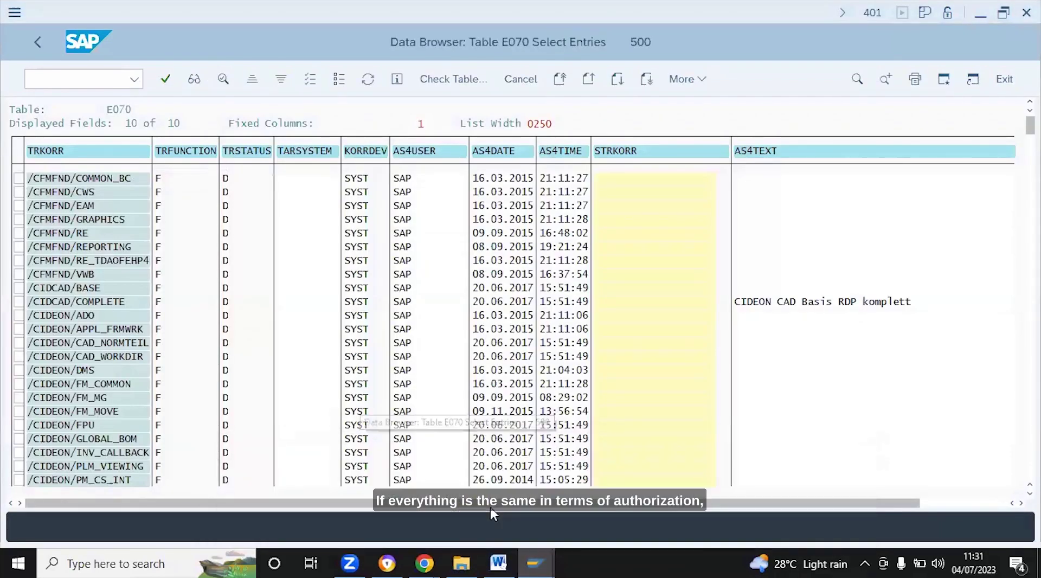
pyautogui.click(534, 564)
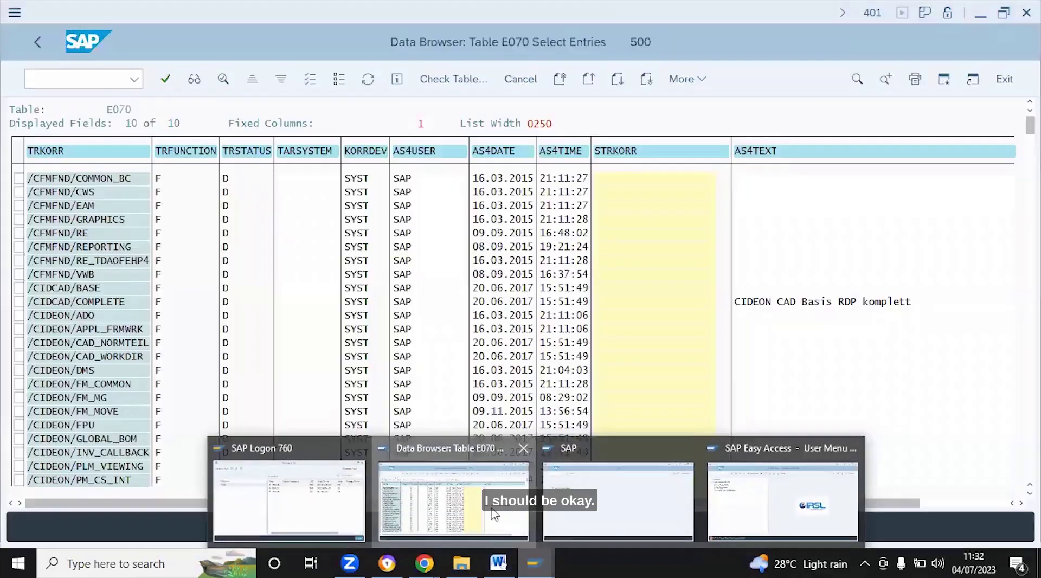
pyautogui.click(492, 513)
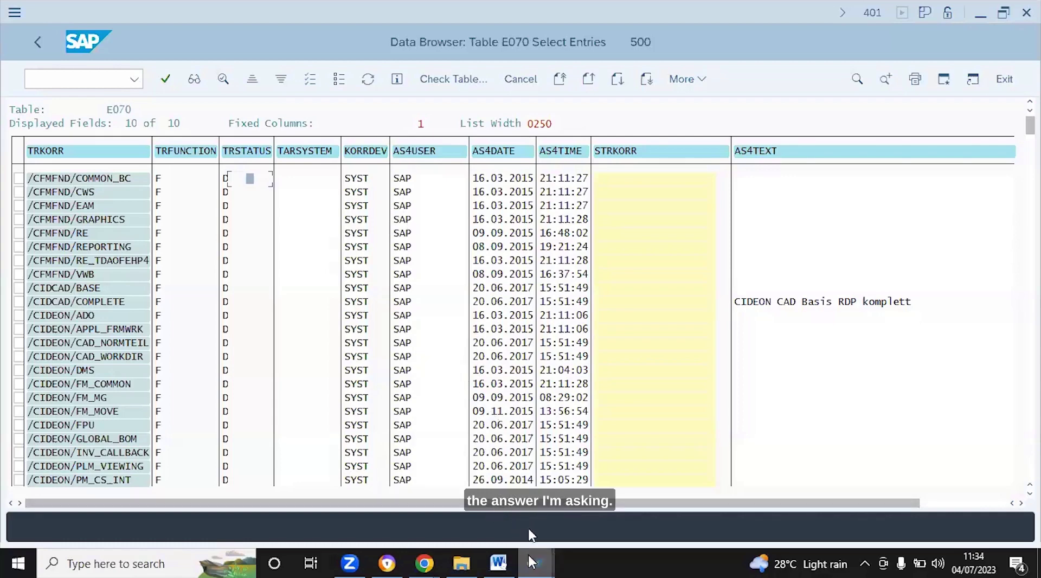
pyautogui.moveTo(534, 563)
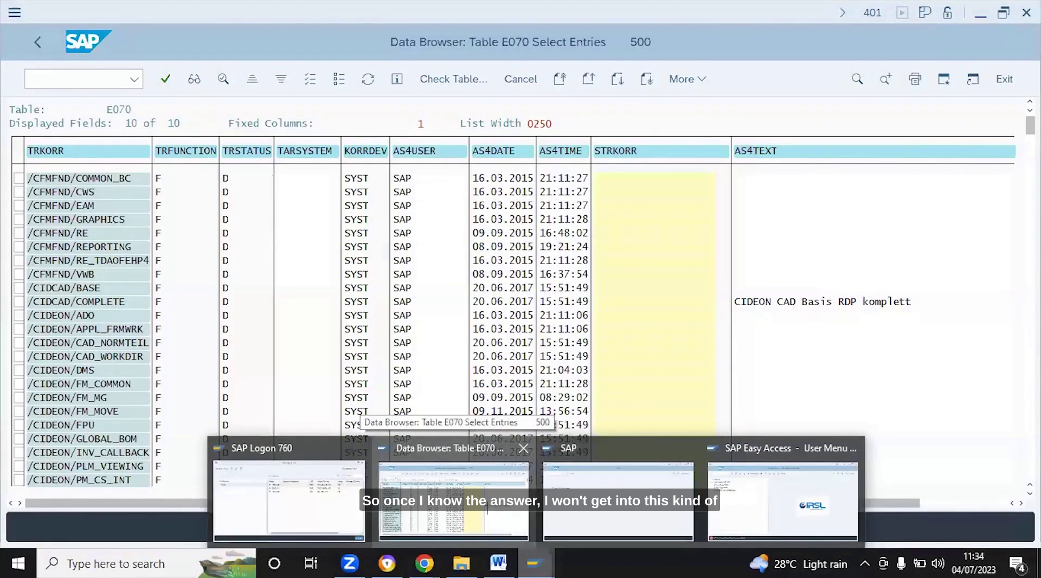
pyautogui.click(480, 509)
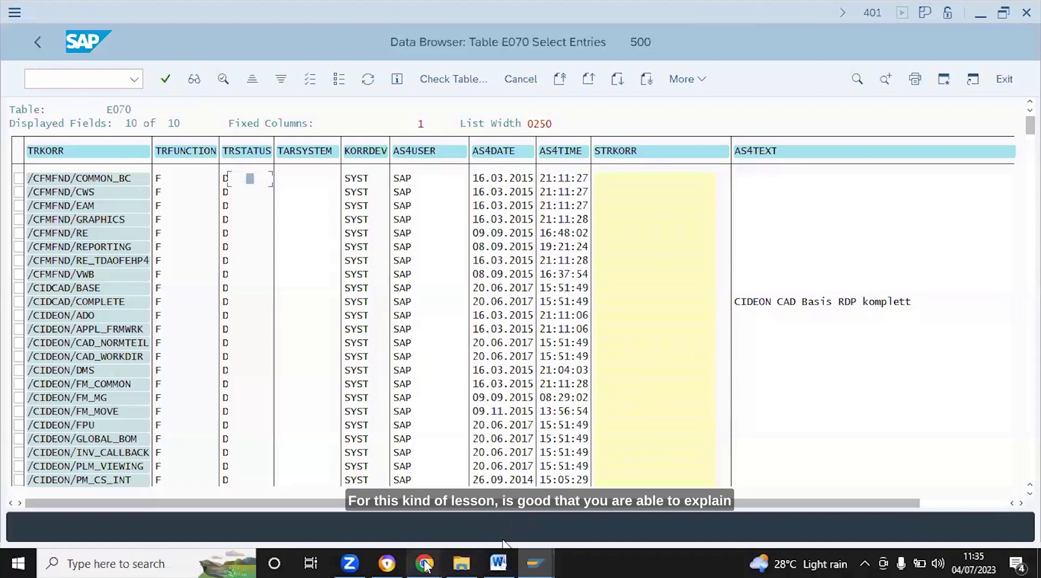
pyautogui.moveTo(426, 565)
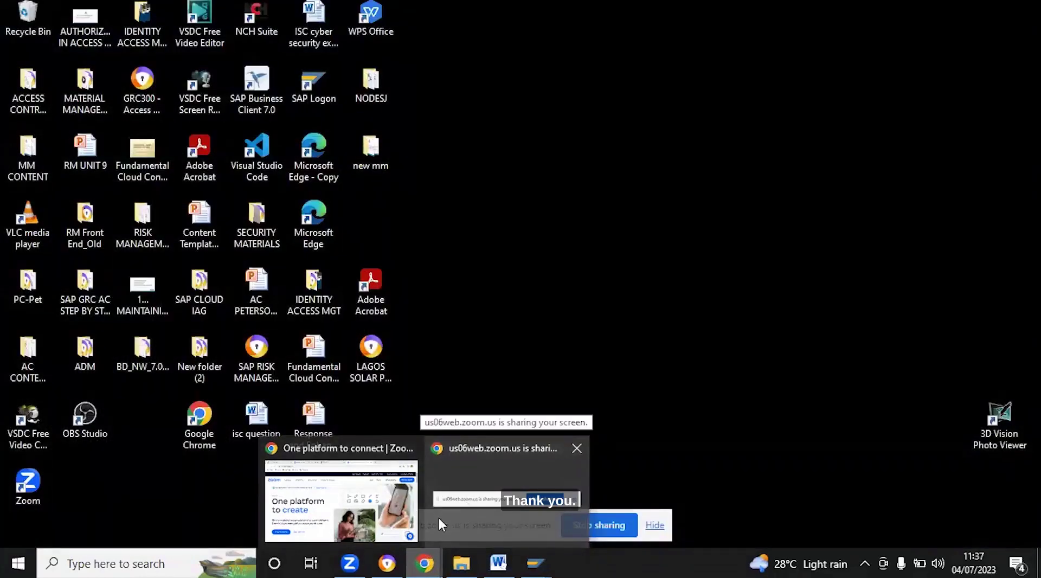
# Bring the Chrome window showing Zoom's 'One platform to connect' home page to the front
pyautogui.click(424, 554)
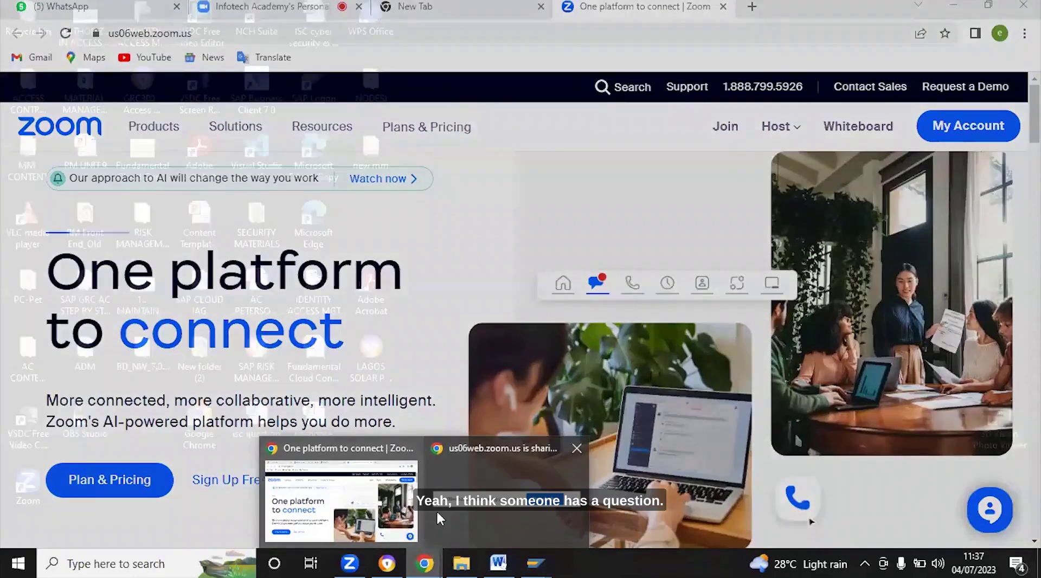
pyautogui.moveTo(444, 506)
pyautogui.moveTo(373, 491)
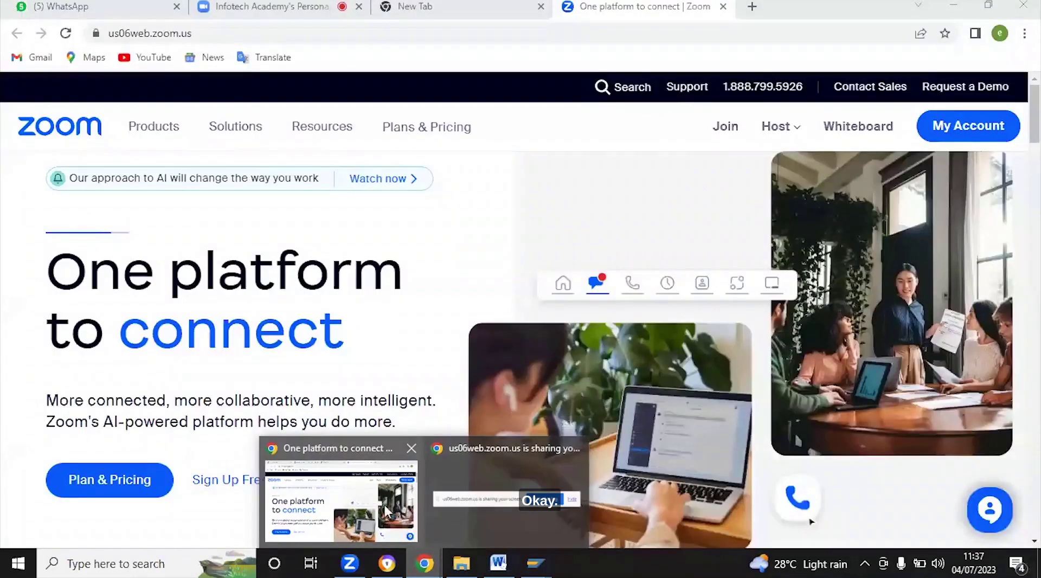
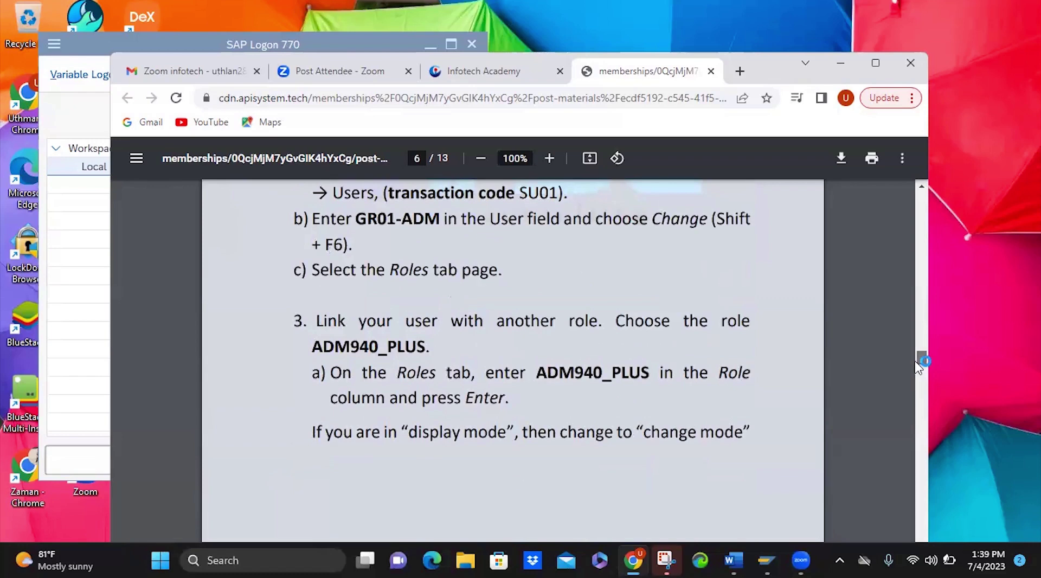
# Scroll the exercise PDF back to page 5's Other Menu steps for copying role ADM940_BC_ADMIN
pyautogui.moveTo(920, 362); pyautogui.dragTo(905, 328)
pyautogui.scroll(1, 912, 352)
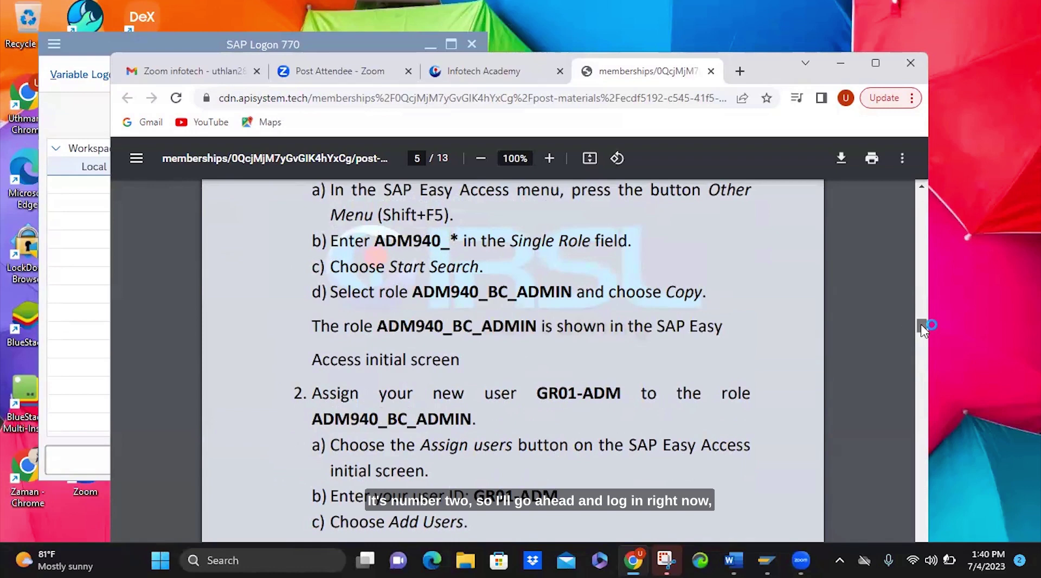
pyautogui.moveTo(922, 327); pyautogui.dragTo(919, 324)
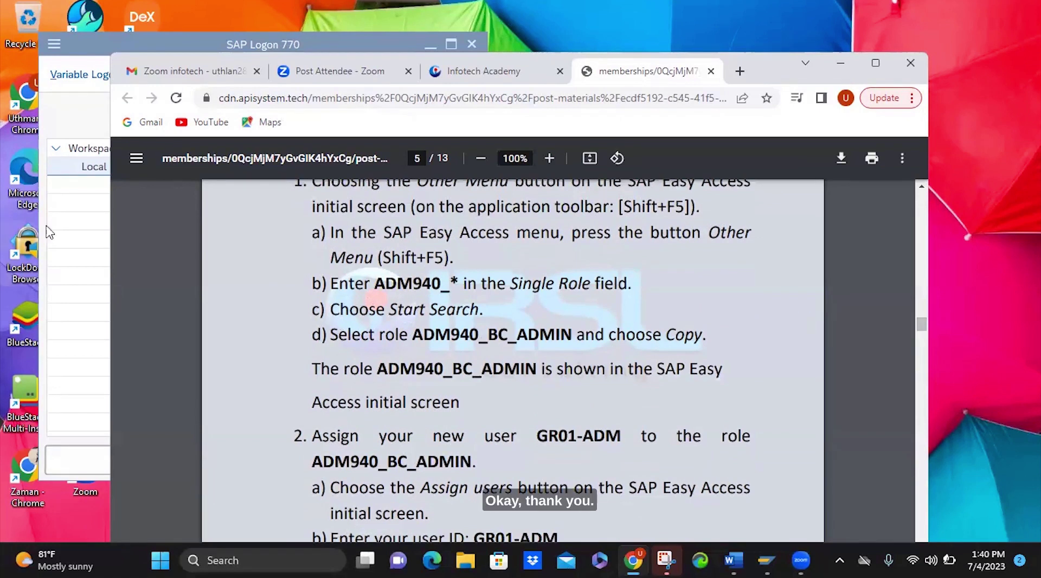
# Start the P92 connection from SAP Logon 770 to reach its client 001, EN logon screen
pyautogui.click(65, 234)
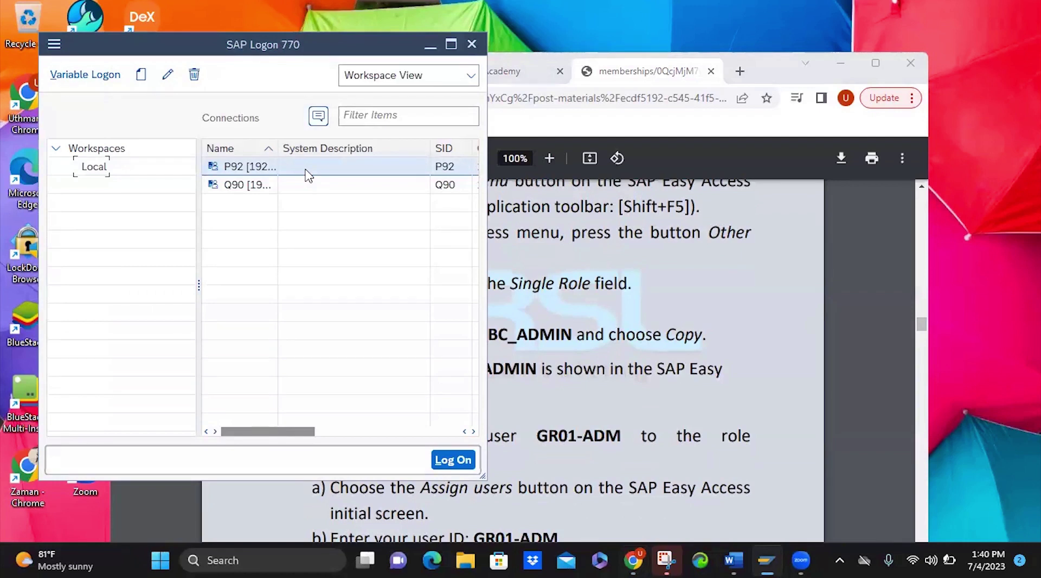
pyautogui.doubleClick(304, 168)
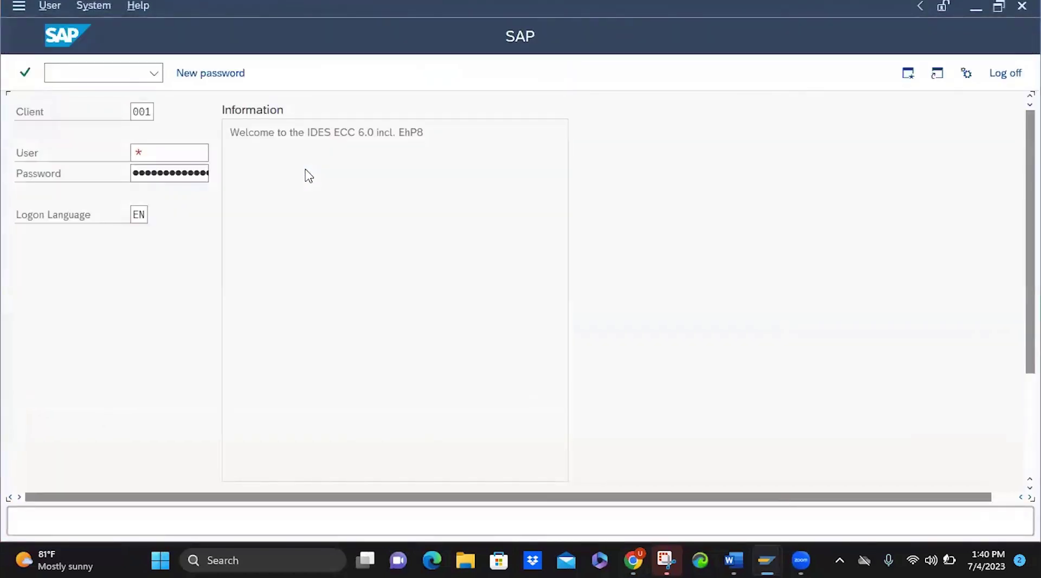
# Log on to P92 client 413 with the saved user name and the account password
pyautogui.click(151, 111)
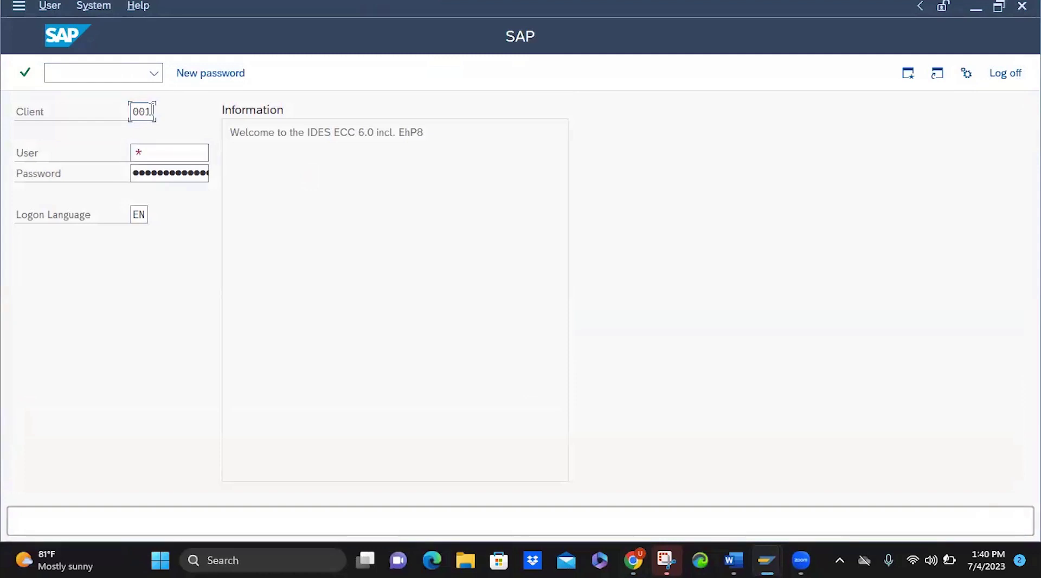
pyautogui.press('BackSpace')
pyautogui.press('BackSpace')
pyautogui.press('BackSpace')
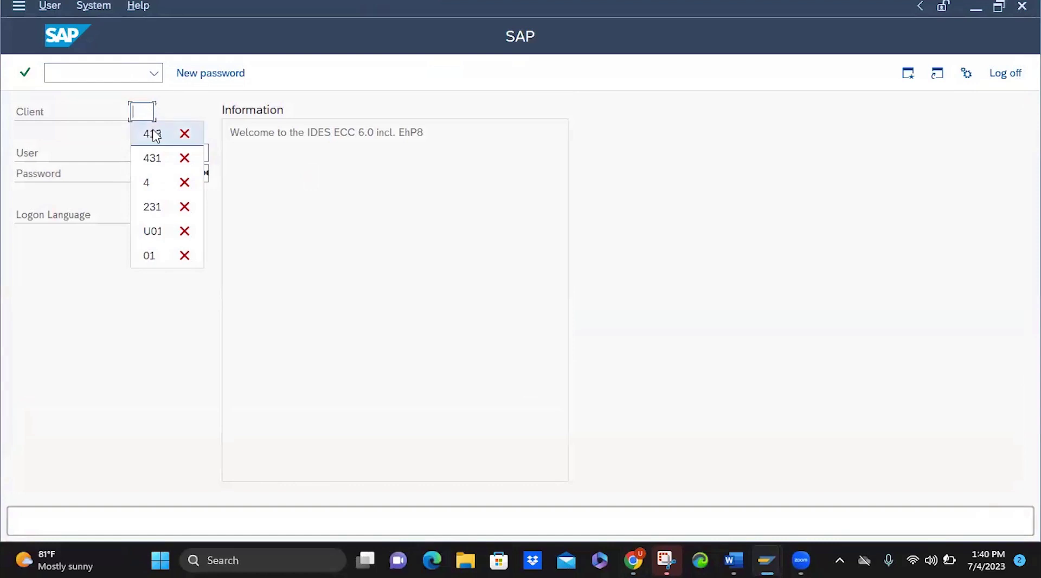
pyautogui.click(153, 133)
pyautogui.click(154, 151)
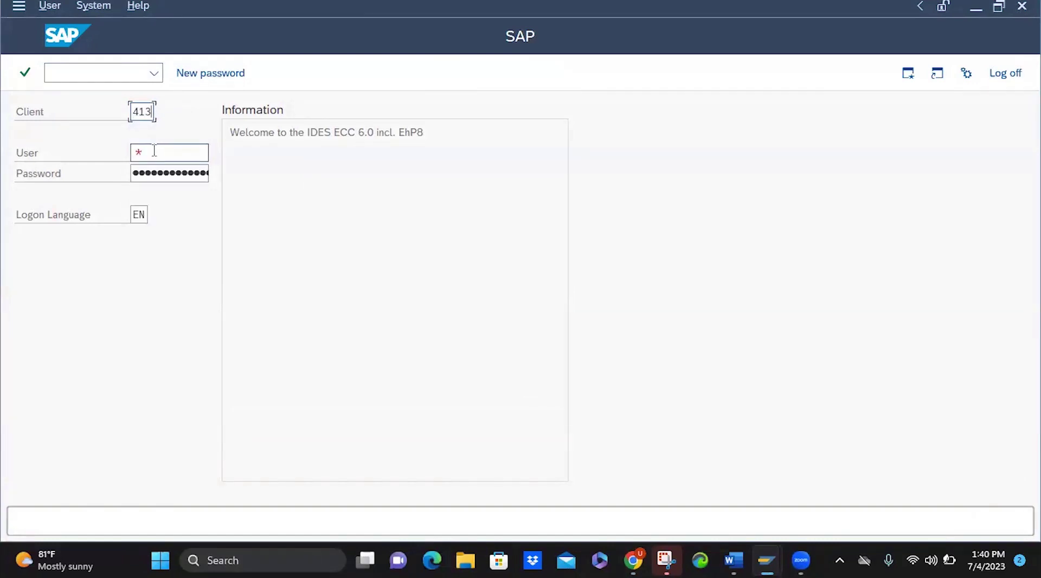
pyautogui.write('u')
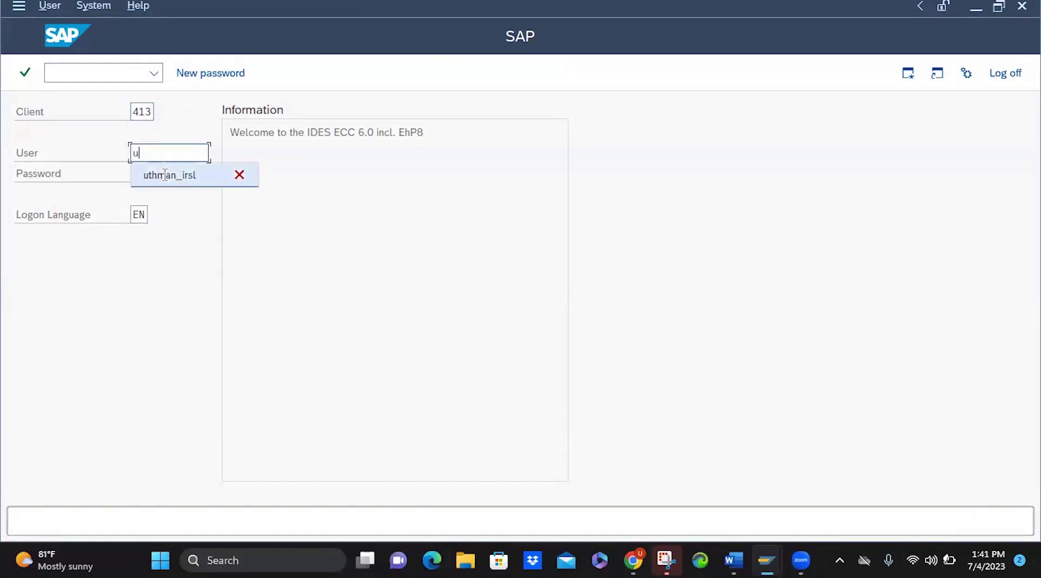
pyautogui.click(165, 174)
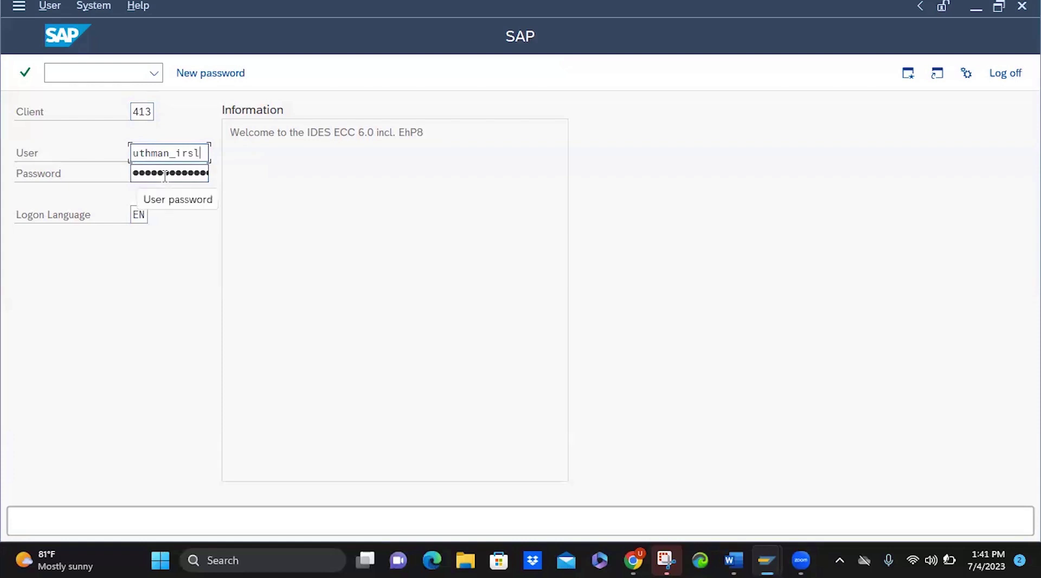
pyautogui.click(164, 173)
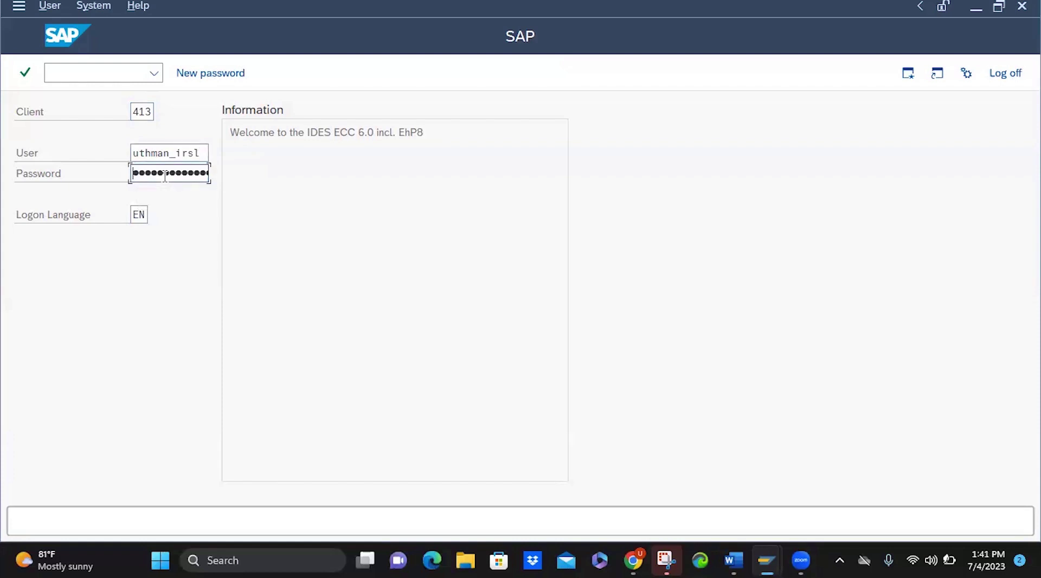
pyautogui.write('****')
pyautogui.press('Return')
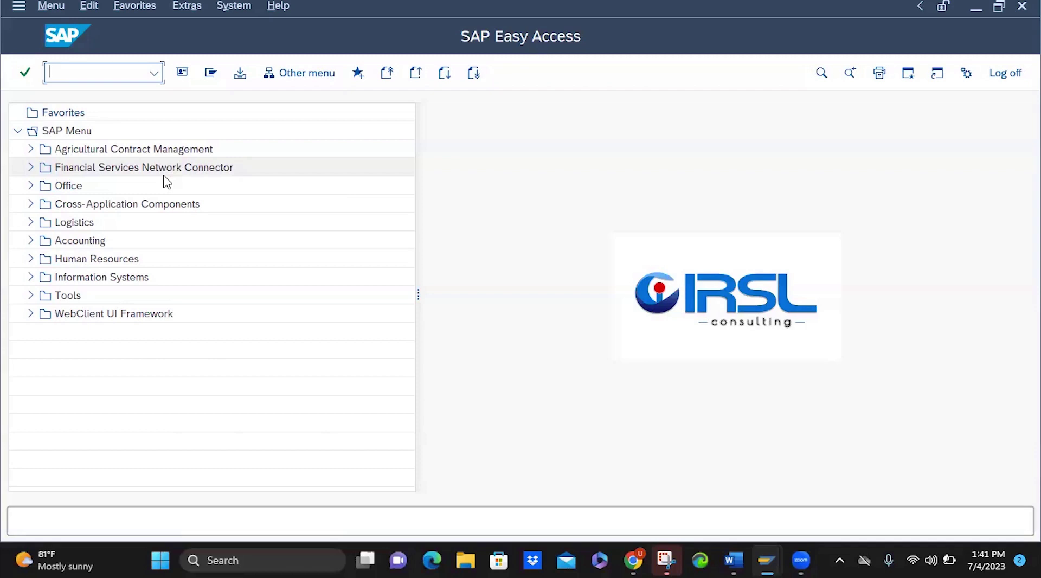
# Bring Chrome forward and position the PDF on page 5's steps for copying ADM940_BC_ADMIN
pyautogui.click(627, 560)
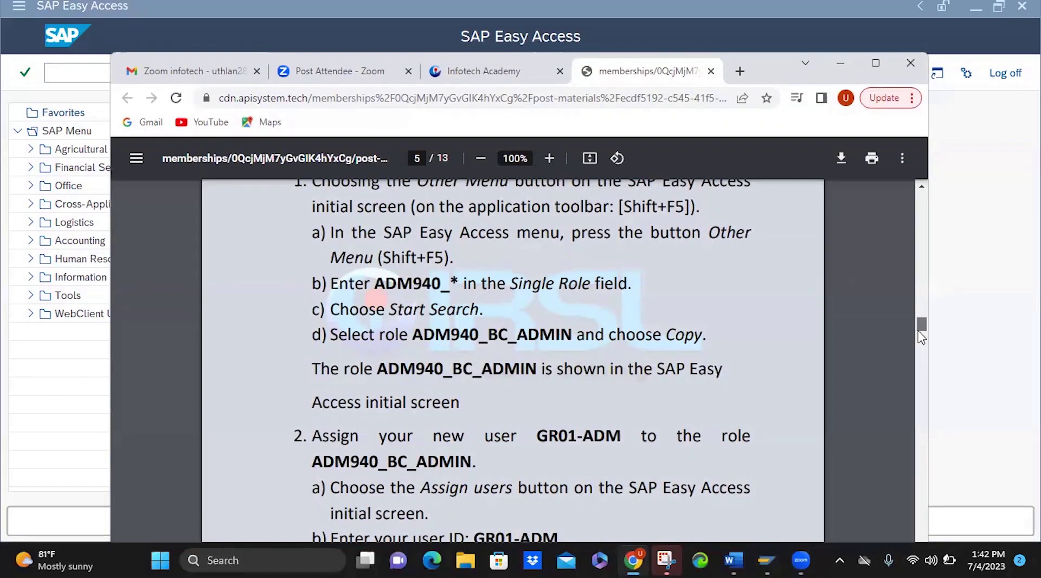
pyautogui.moveTo(922, 337)
pyautogui.mouseDown()
pyautogui.moveTo(921, 320)
pyautogui.moveTo(922, 329)
pyautogui.mouseUp()
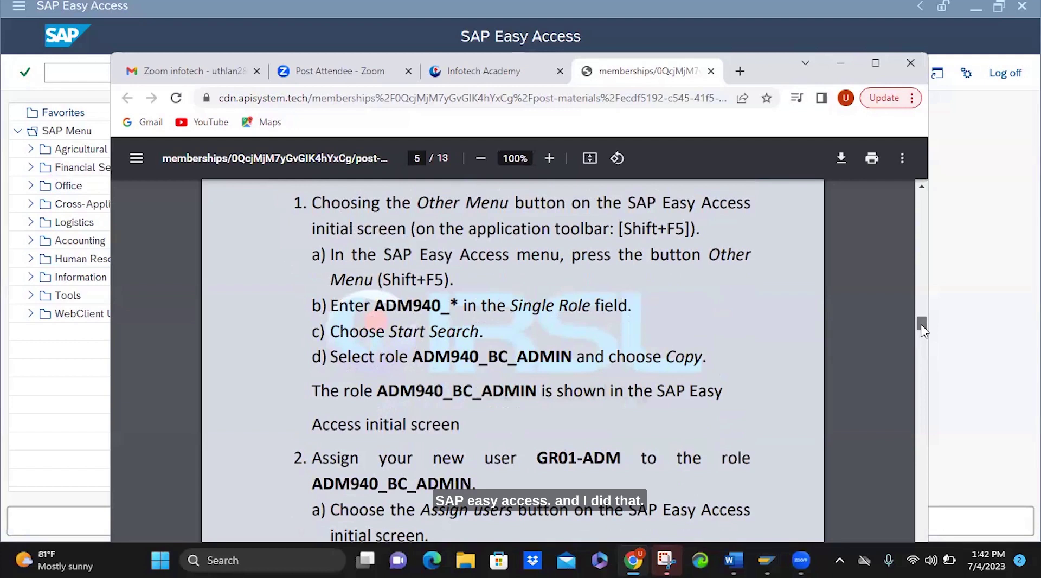
pyautogui.moveTo(923, 331); pyautogui.dragTo(923, 332)
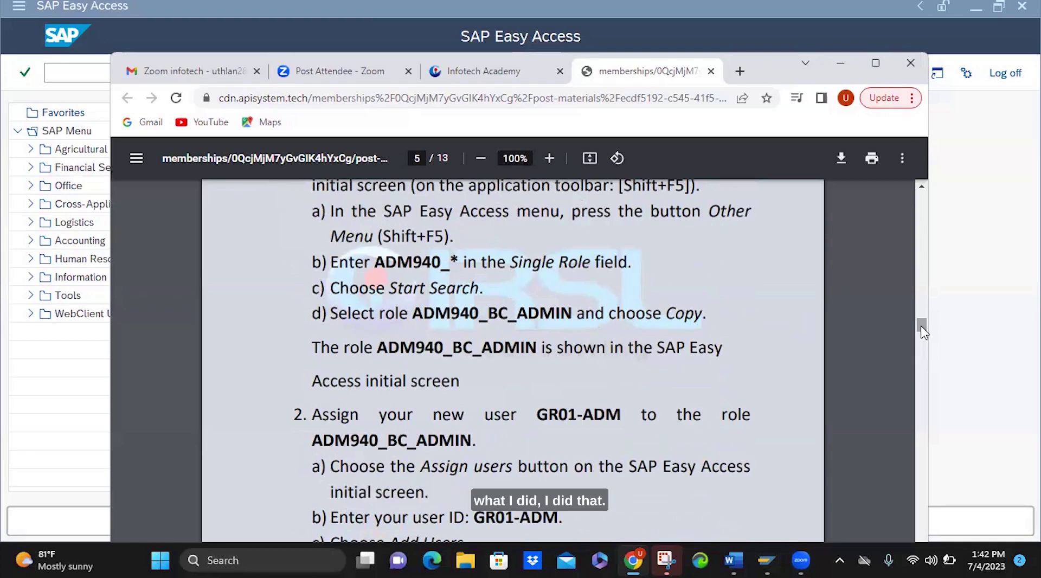
# Open the Other Menu single-role Role Name search in SAP, then return to the PDF
pyautogui.click(76, 72)
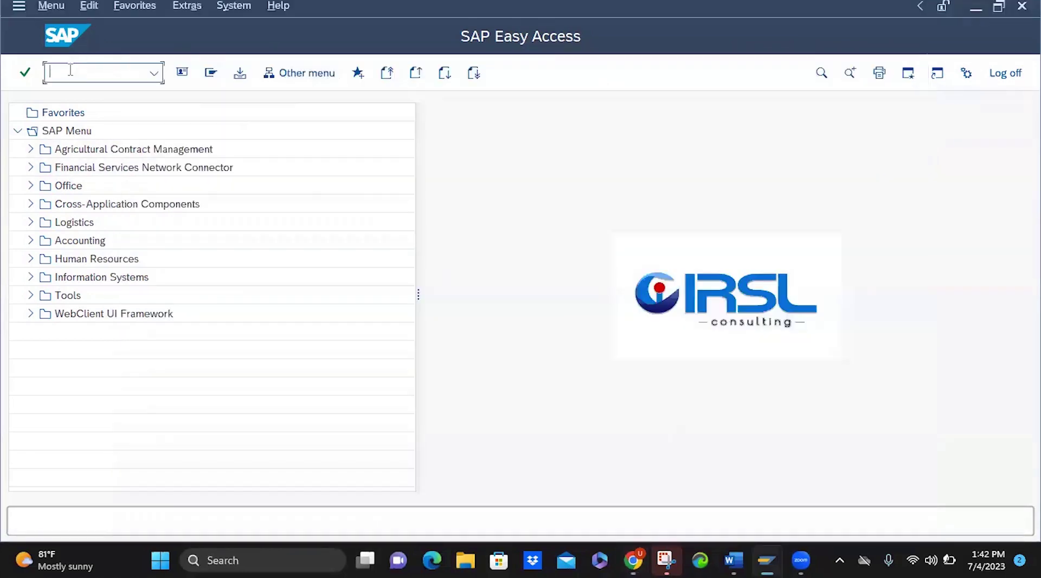
pyautogui.click(306, 77)
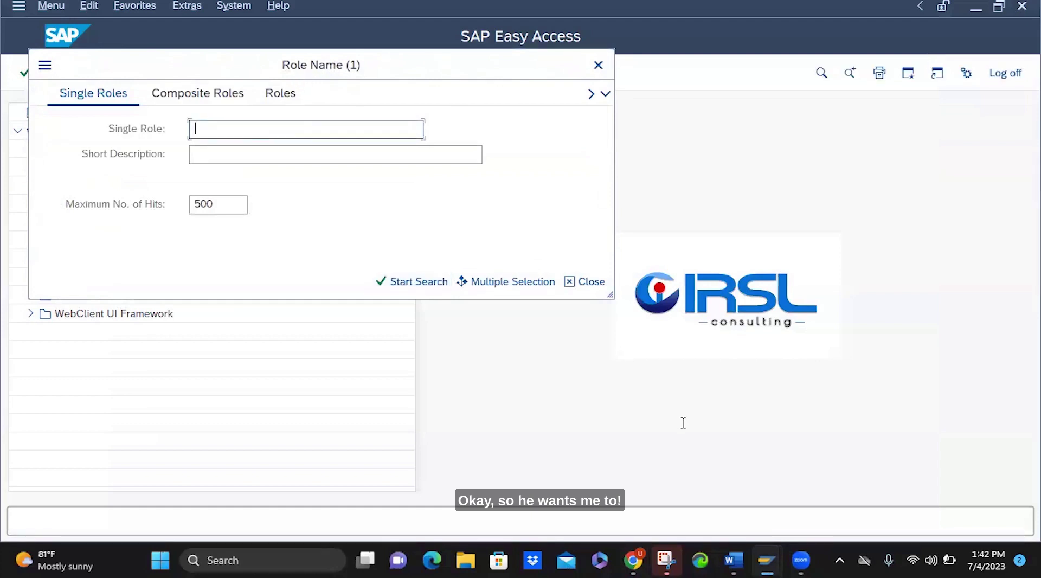
pyautogui.click(639, 561)
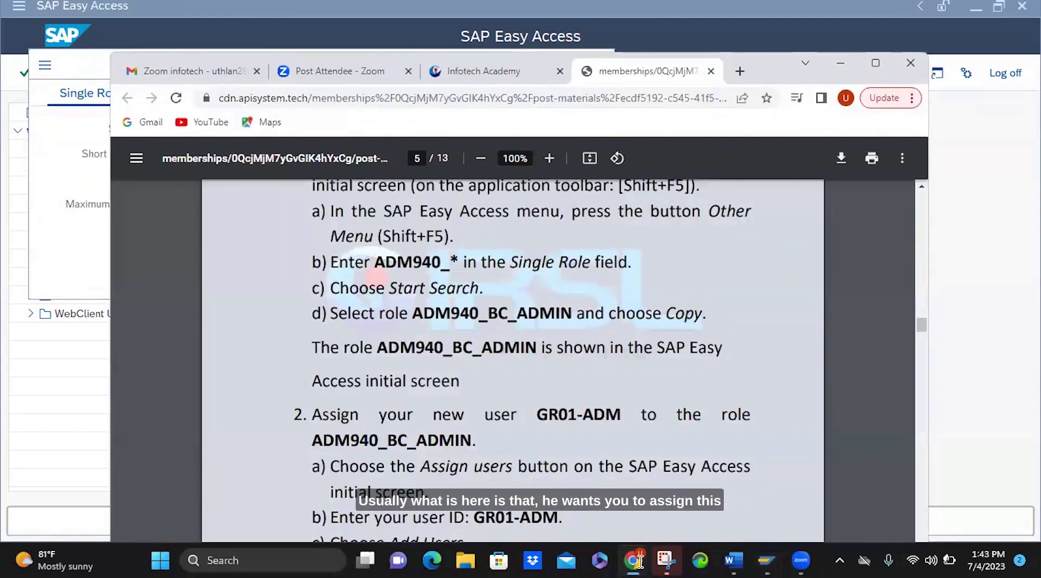